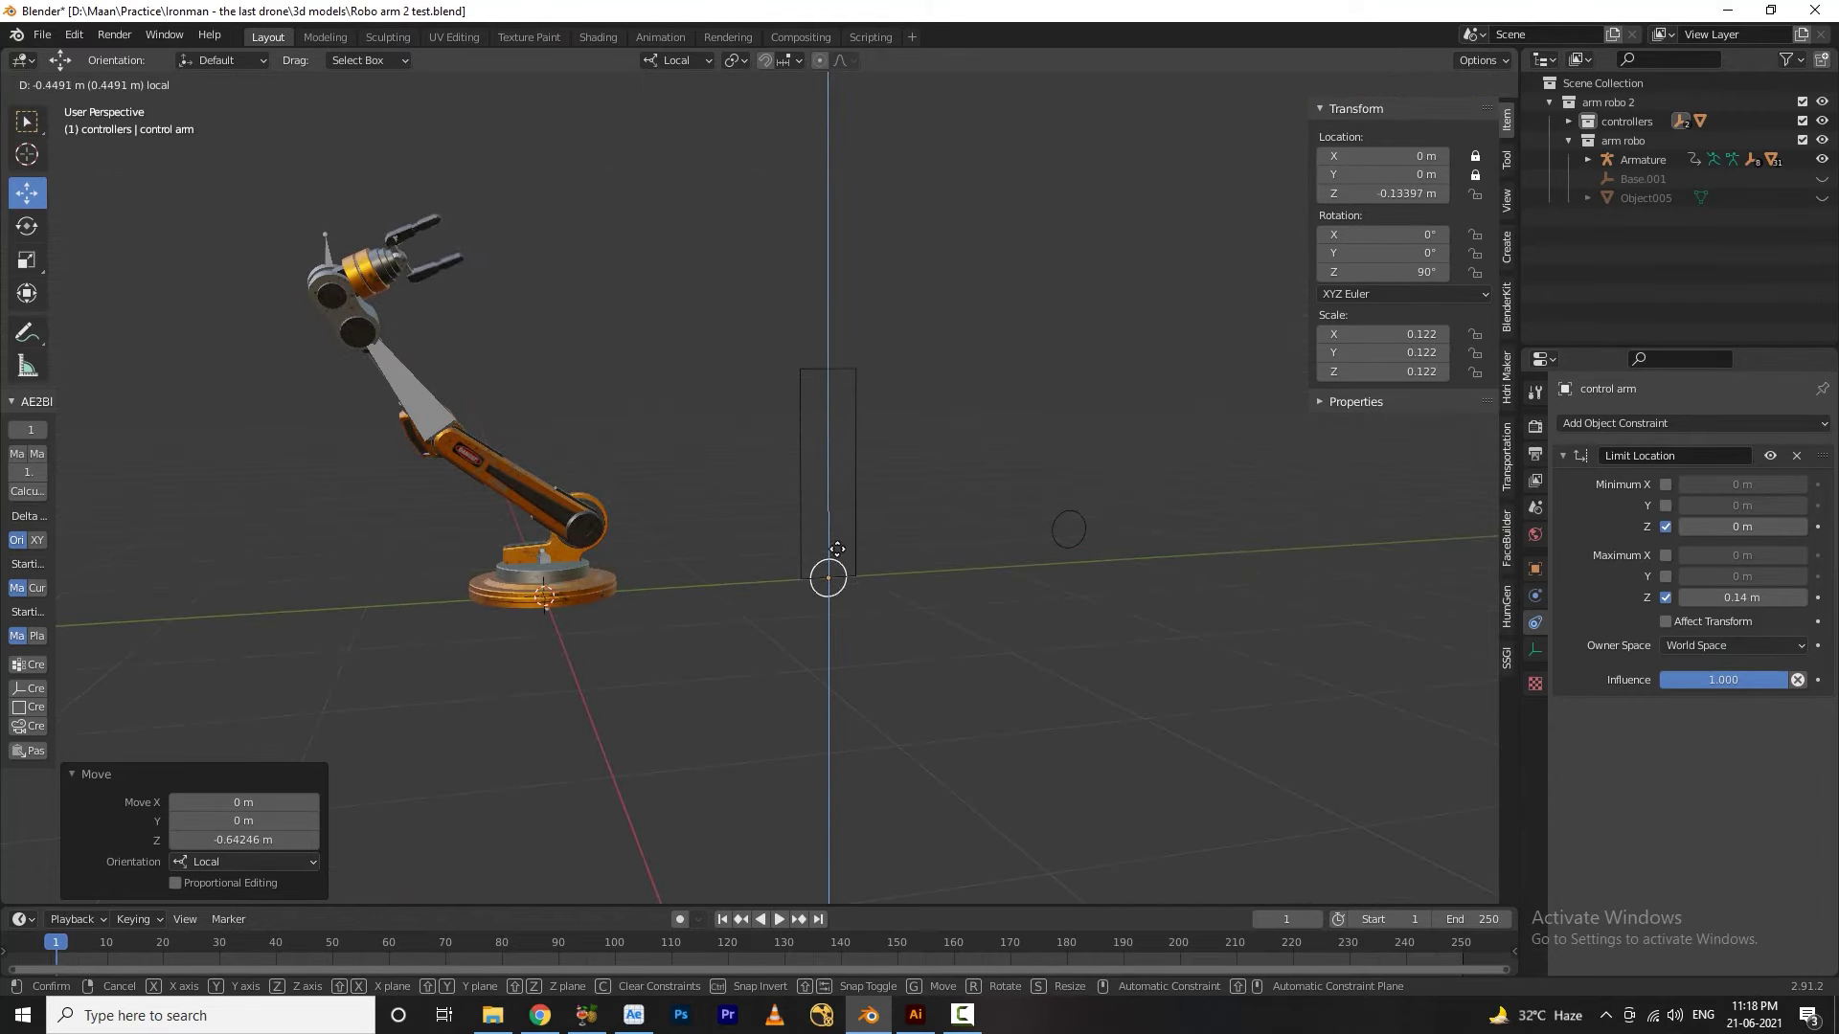
# Duplicate the control arm, move the copy left and down, then move the original along Z
pyautogui.click(838, 562)
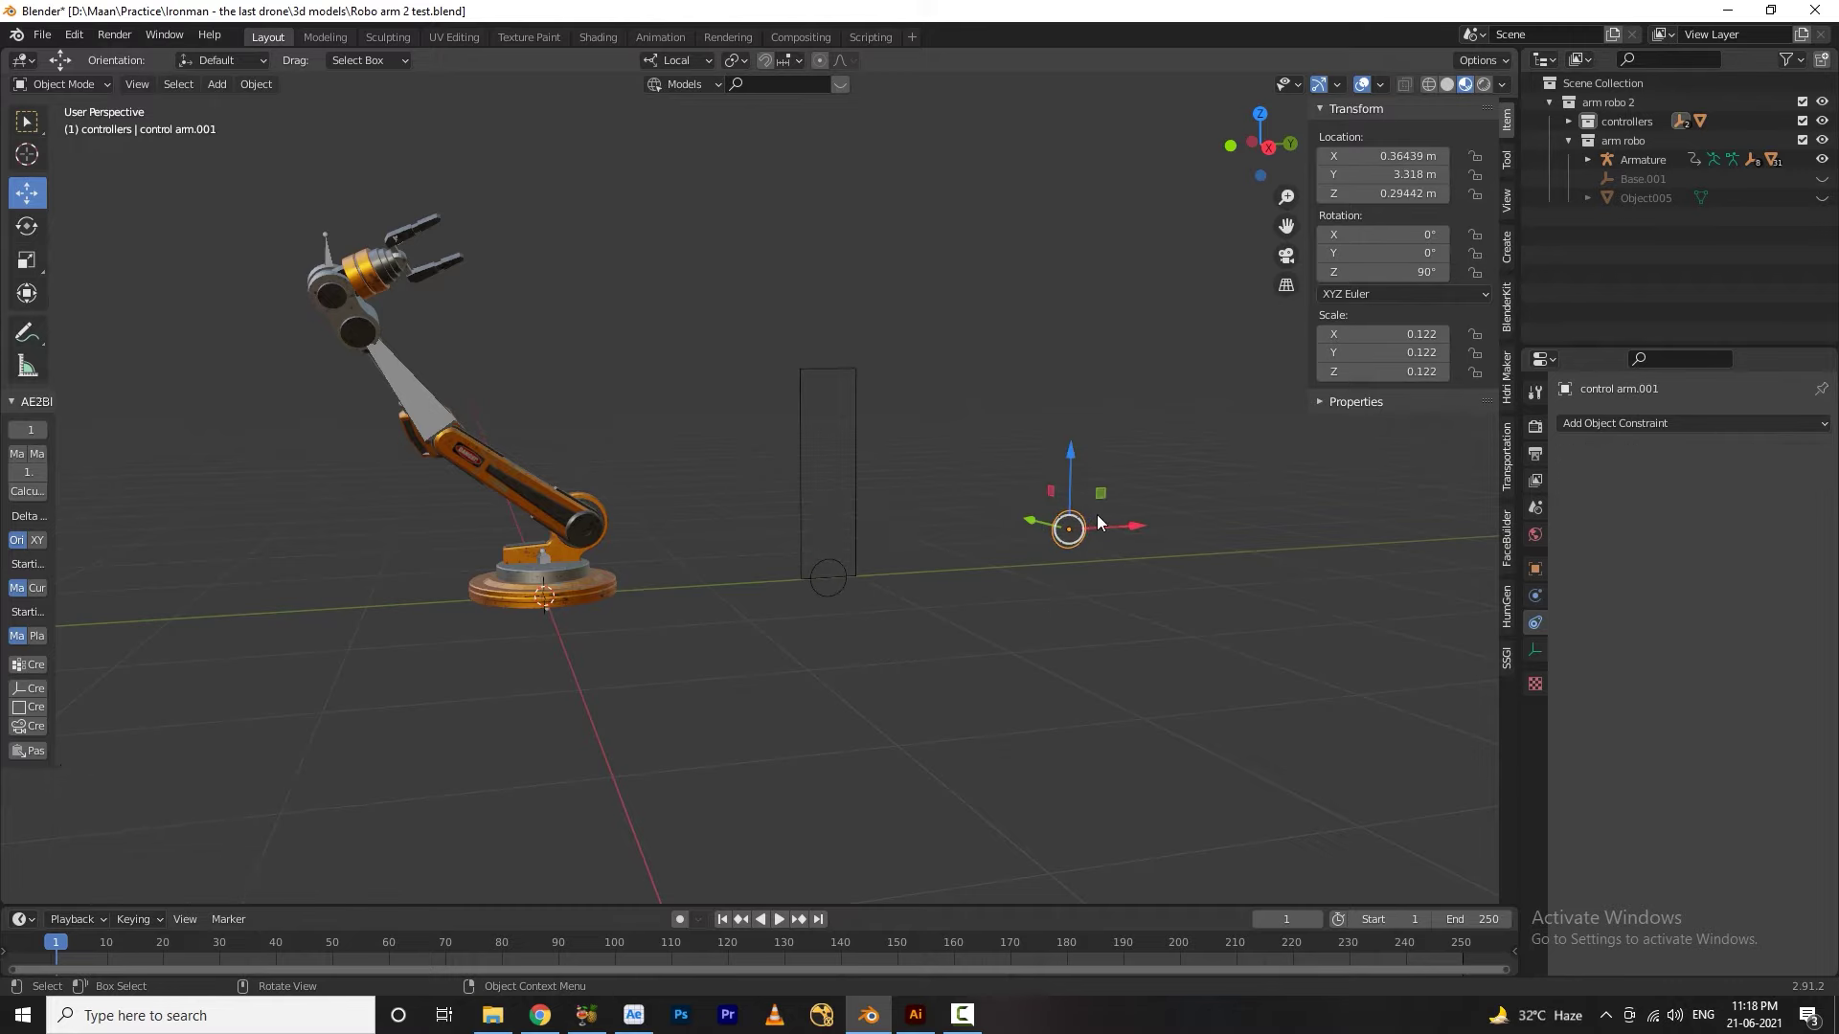
pyautogui.hotkey('shift', 'd')
pyautogui.press('x')
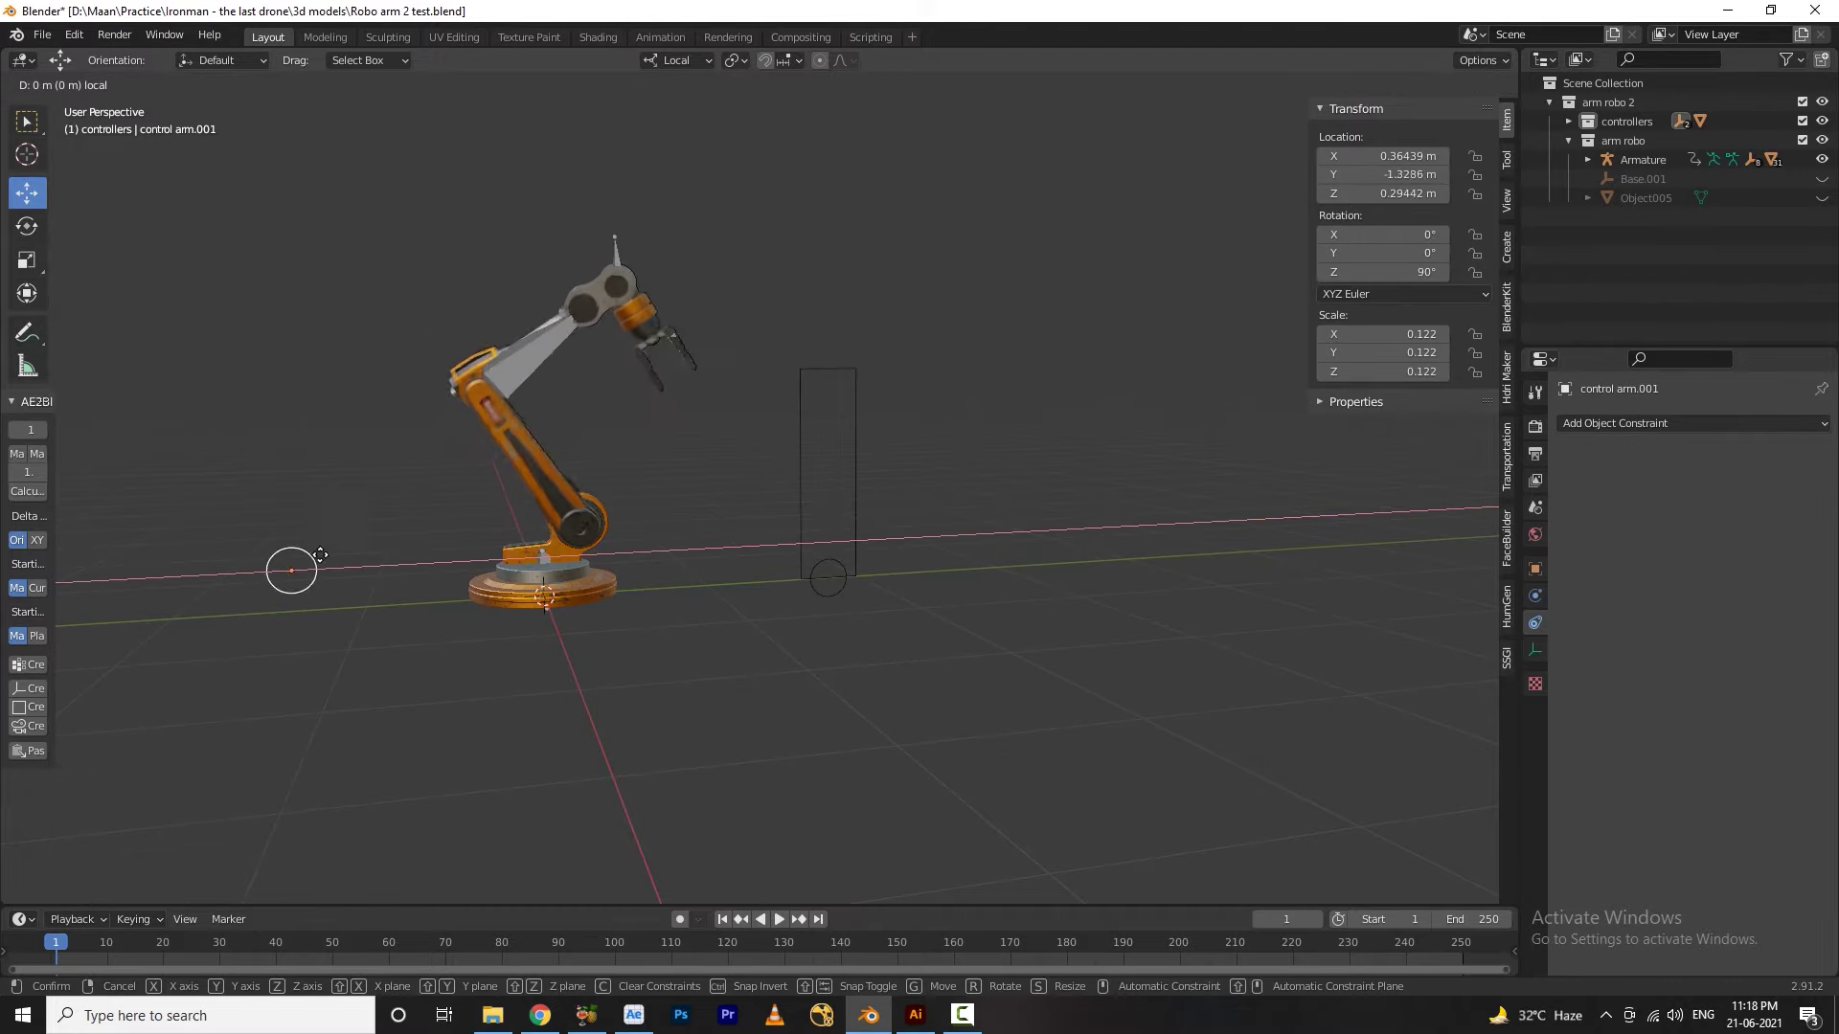
pyautogui.click(216, 555)
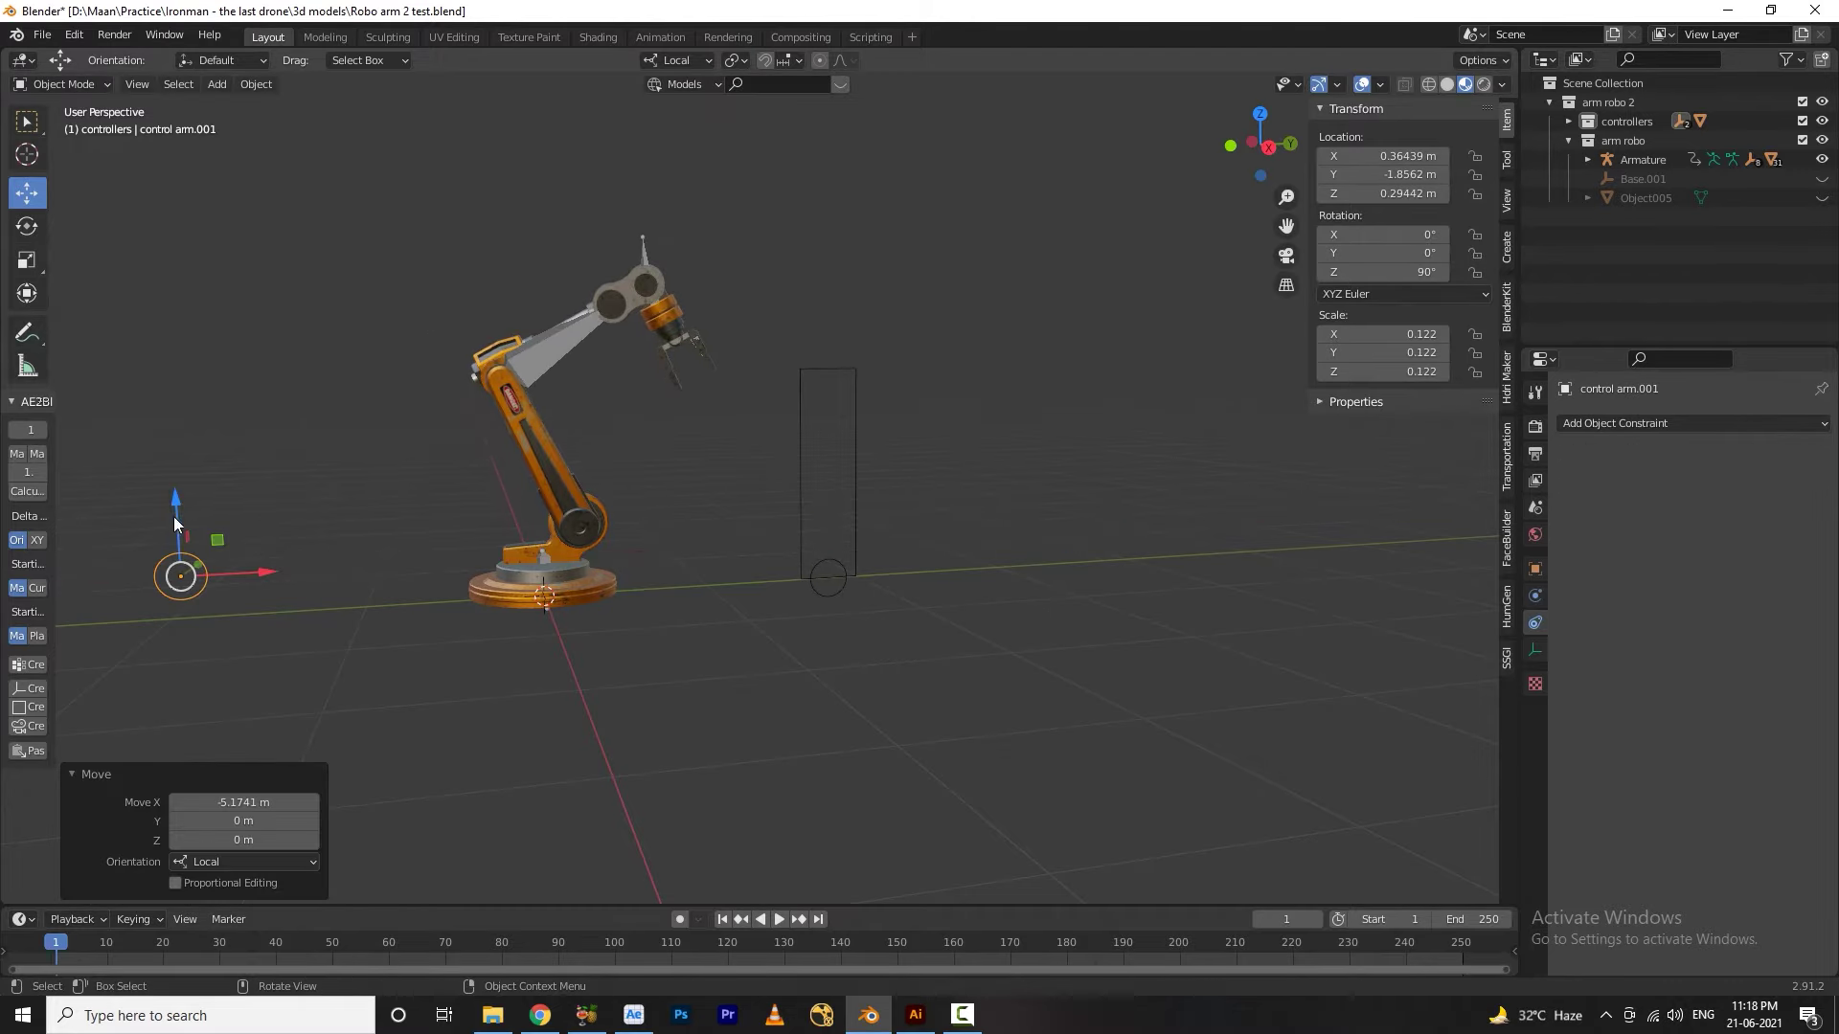
pyautogui.moveTo(174, 515); pyautogui.dragTo(156, 679)
pyautogui.click(187, 690)
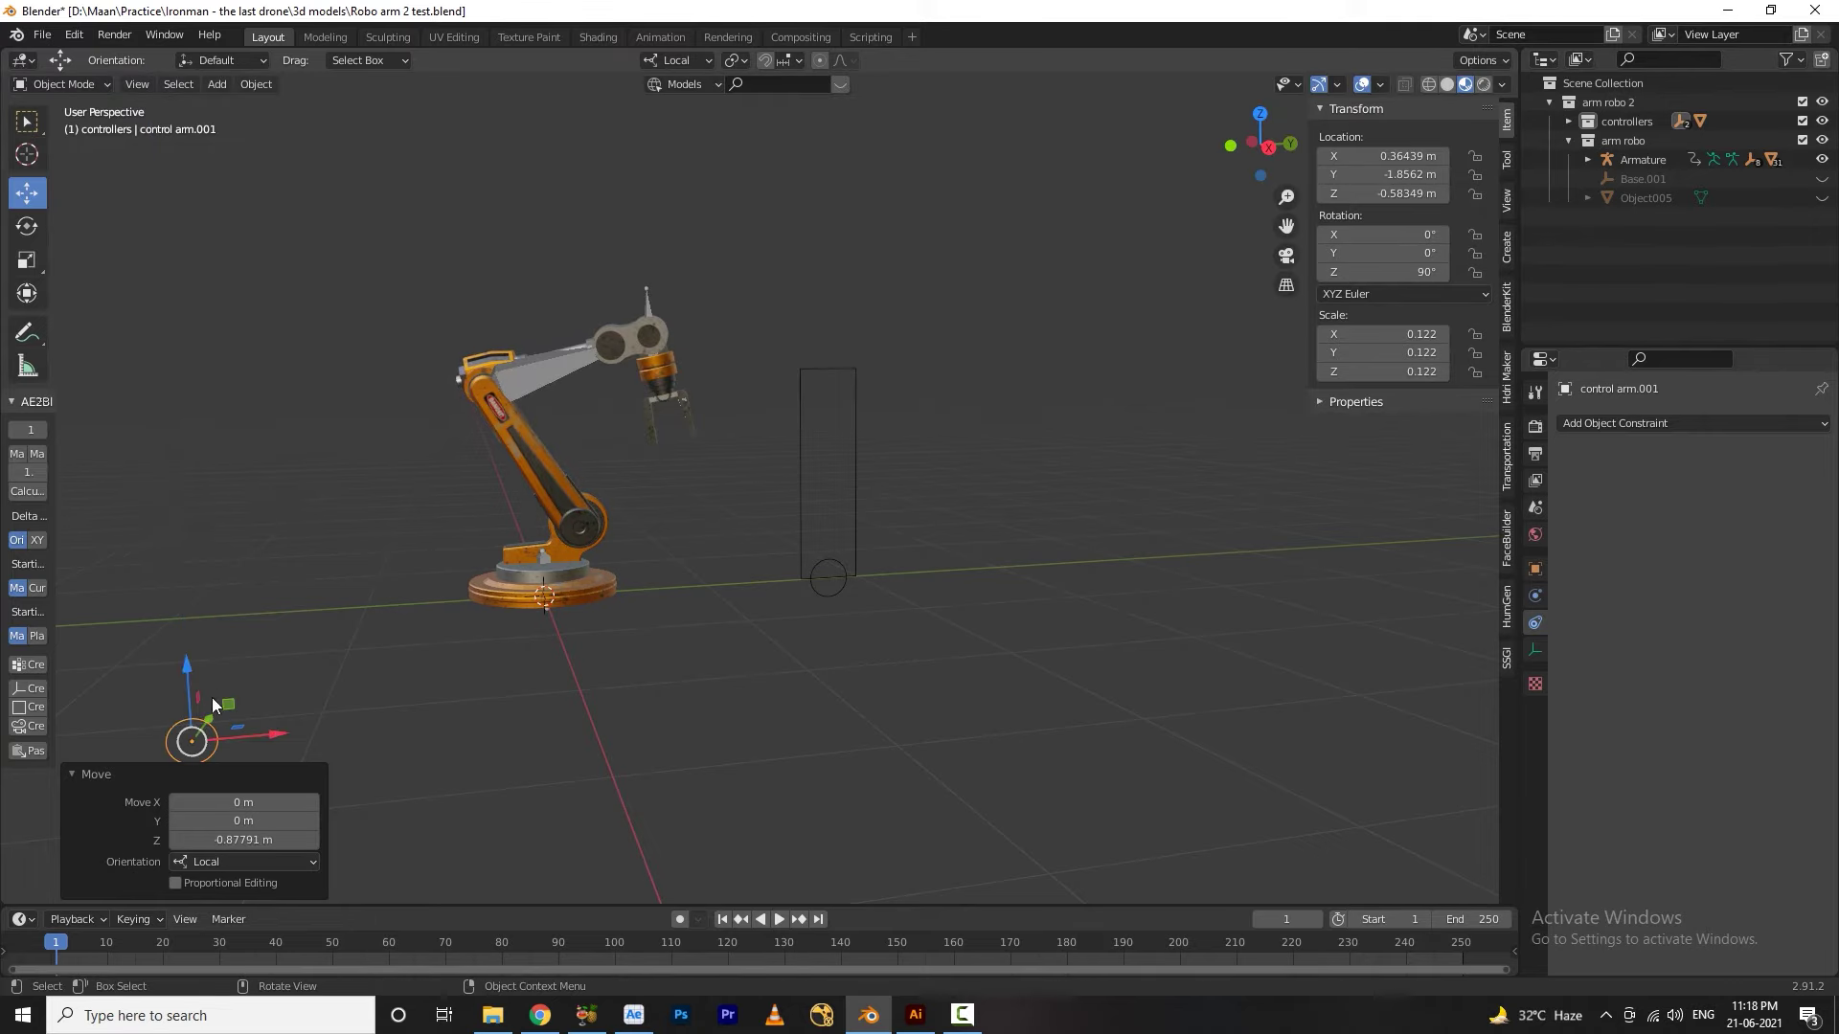
pyautogui.click(837, 563)
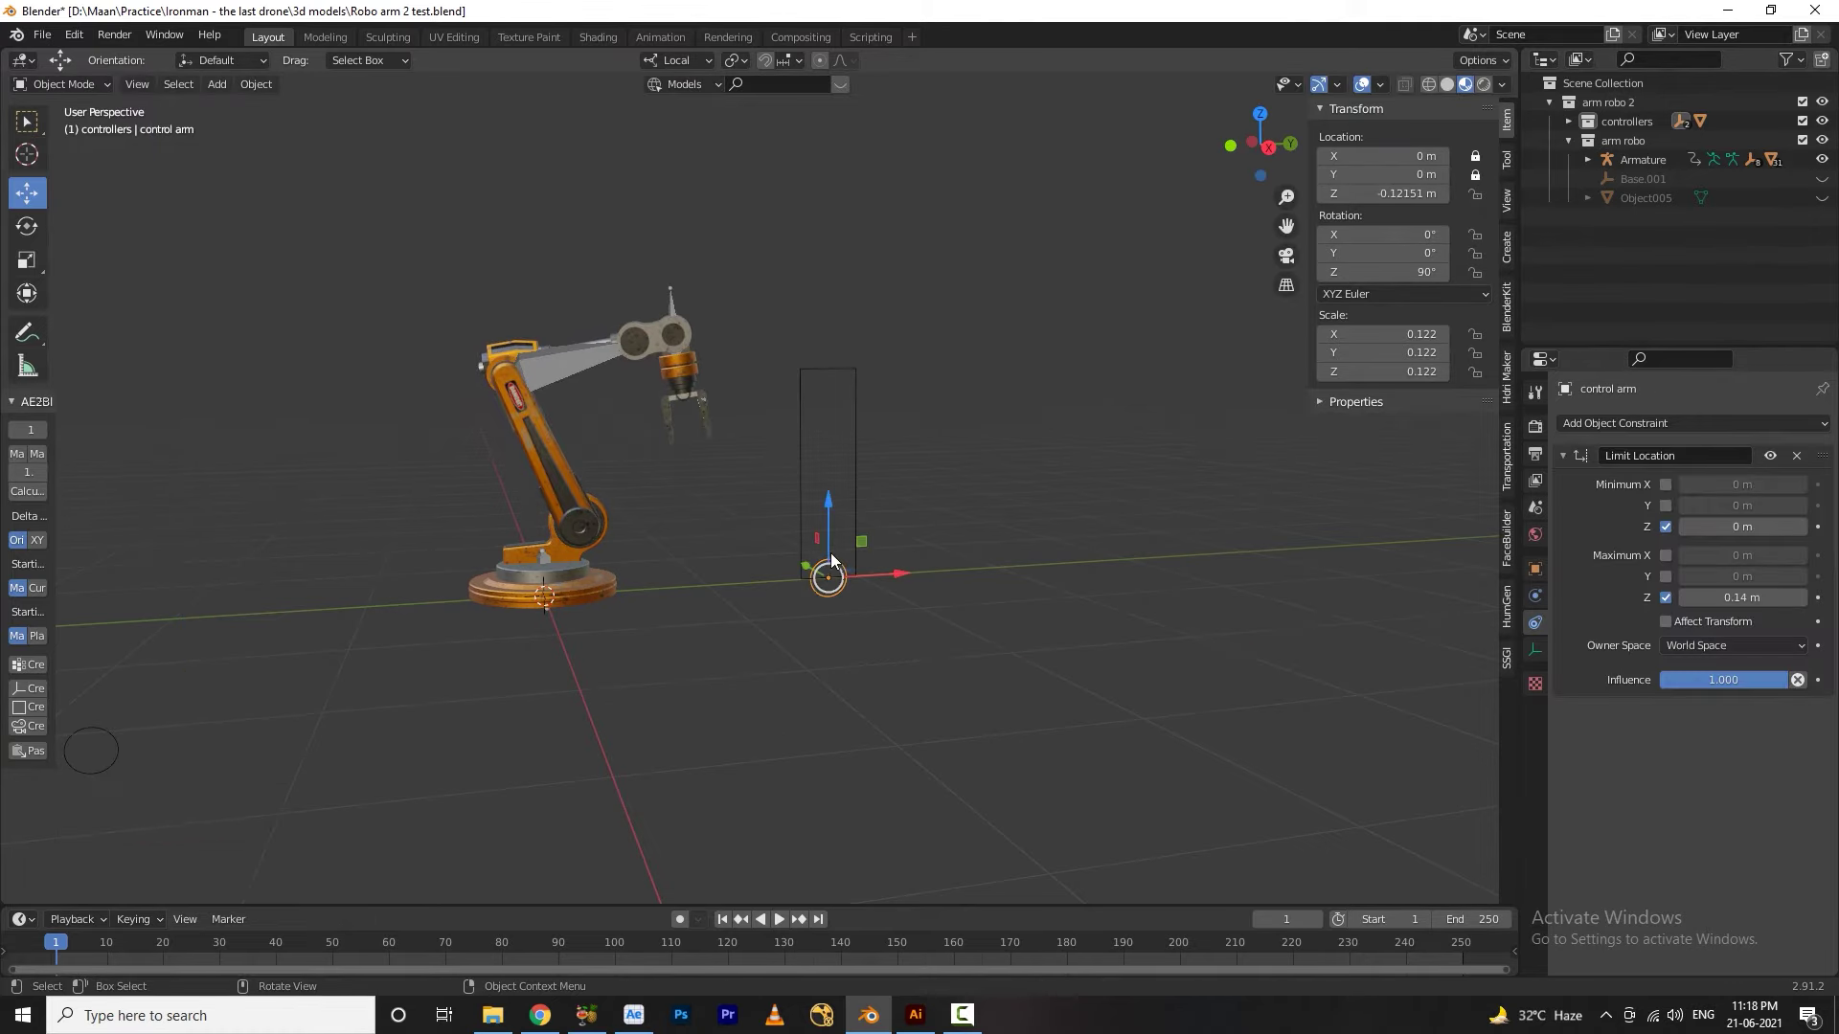
pyautogui.moveTo(830, 517); pyautogui.dragTo(841, 546)
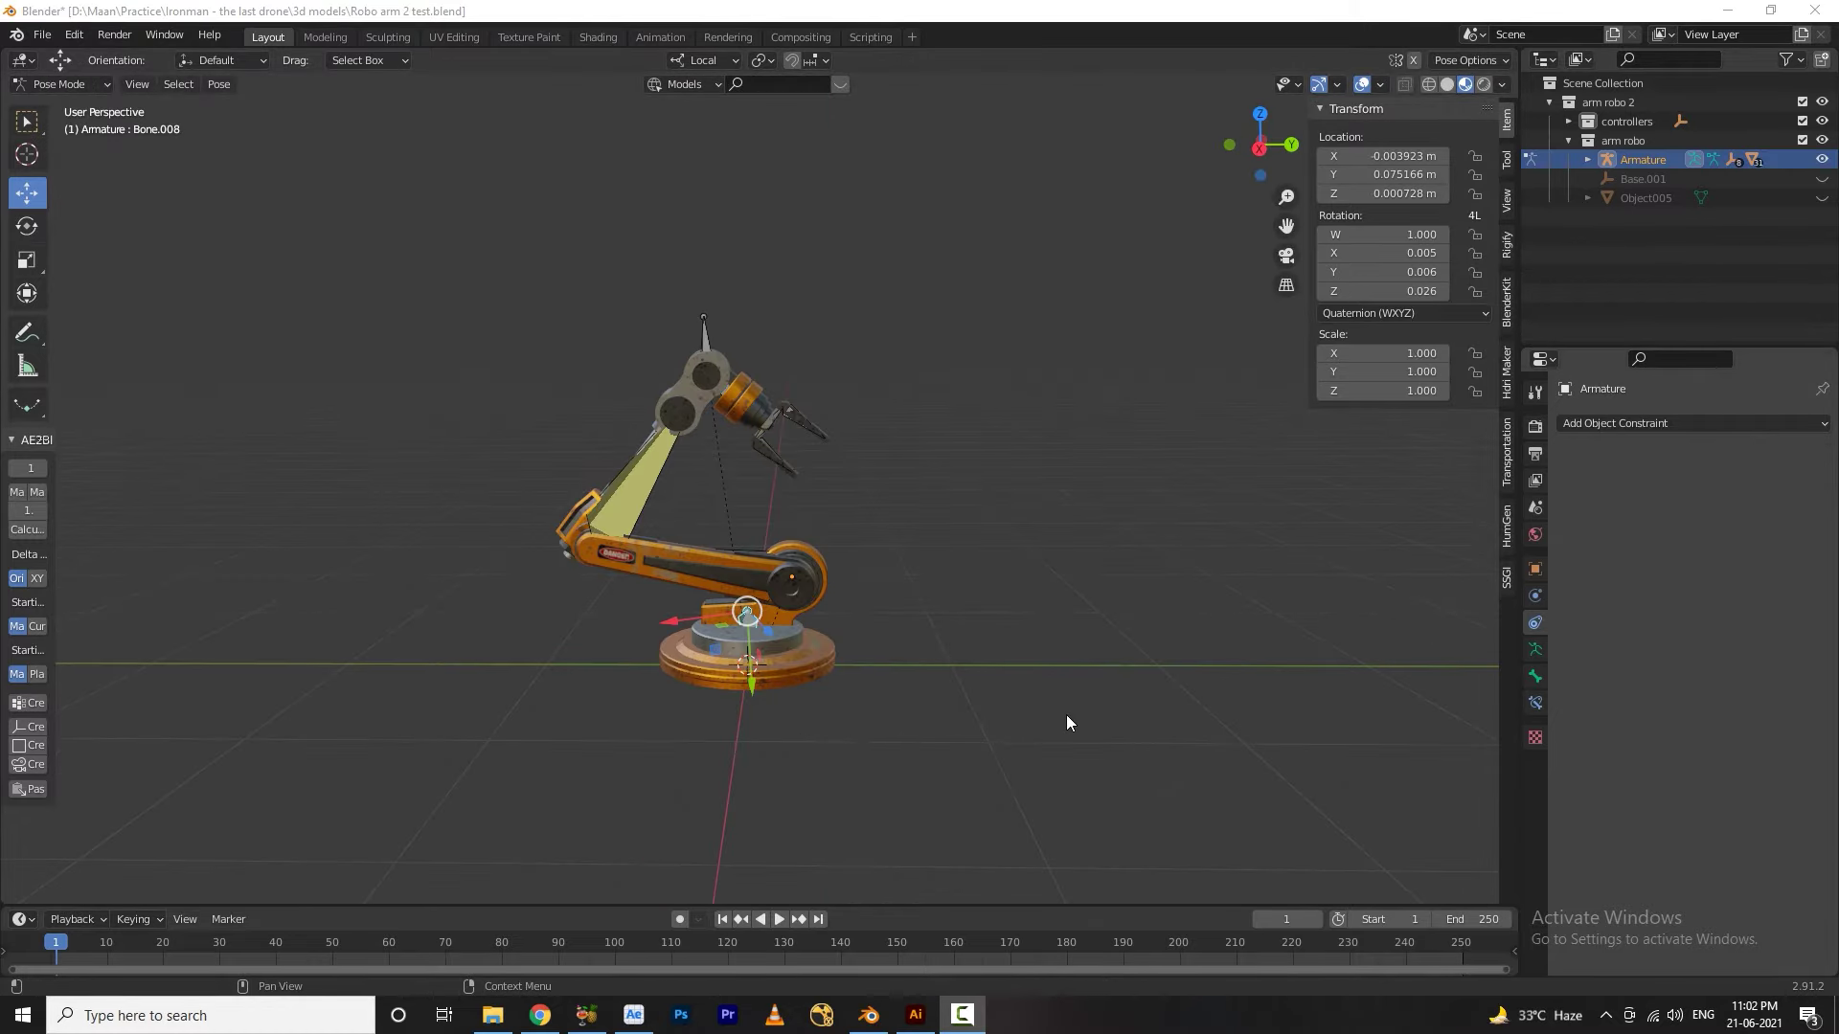
# Select the arm's upper bone and drag it to repose the arm to the right
pyautogui.moveTo(746, 715)
pyautogui.mouseDown(button='middle')
pyautogui.moveTo(789, 712)
pyautogui.moveTo(720, 708)
pyautogui.moveTo(758, 736)
pyautogui.mouseUp(button='middle')
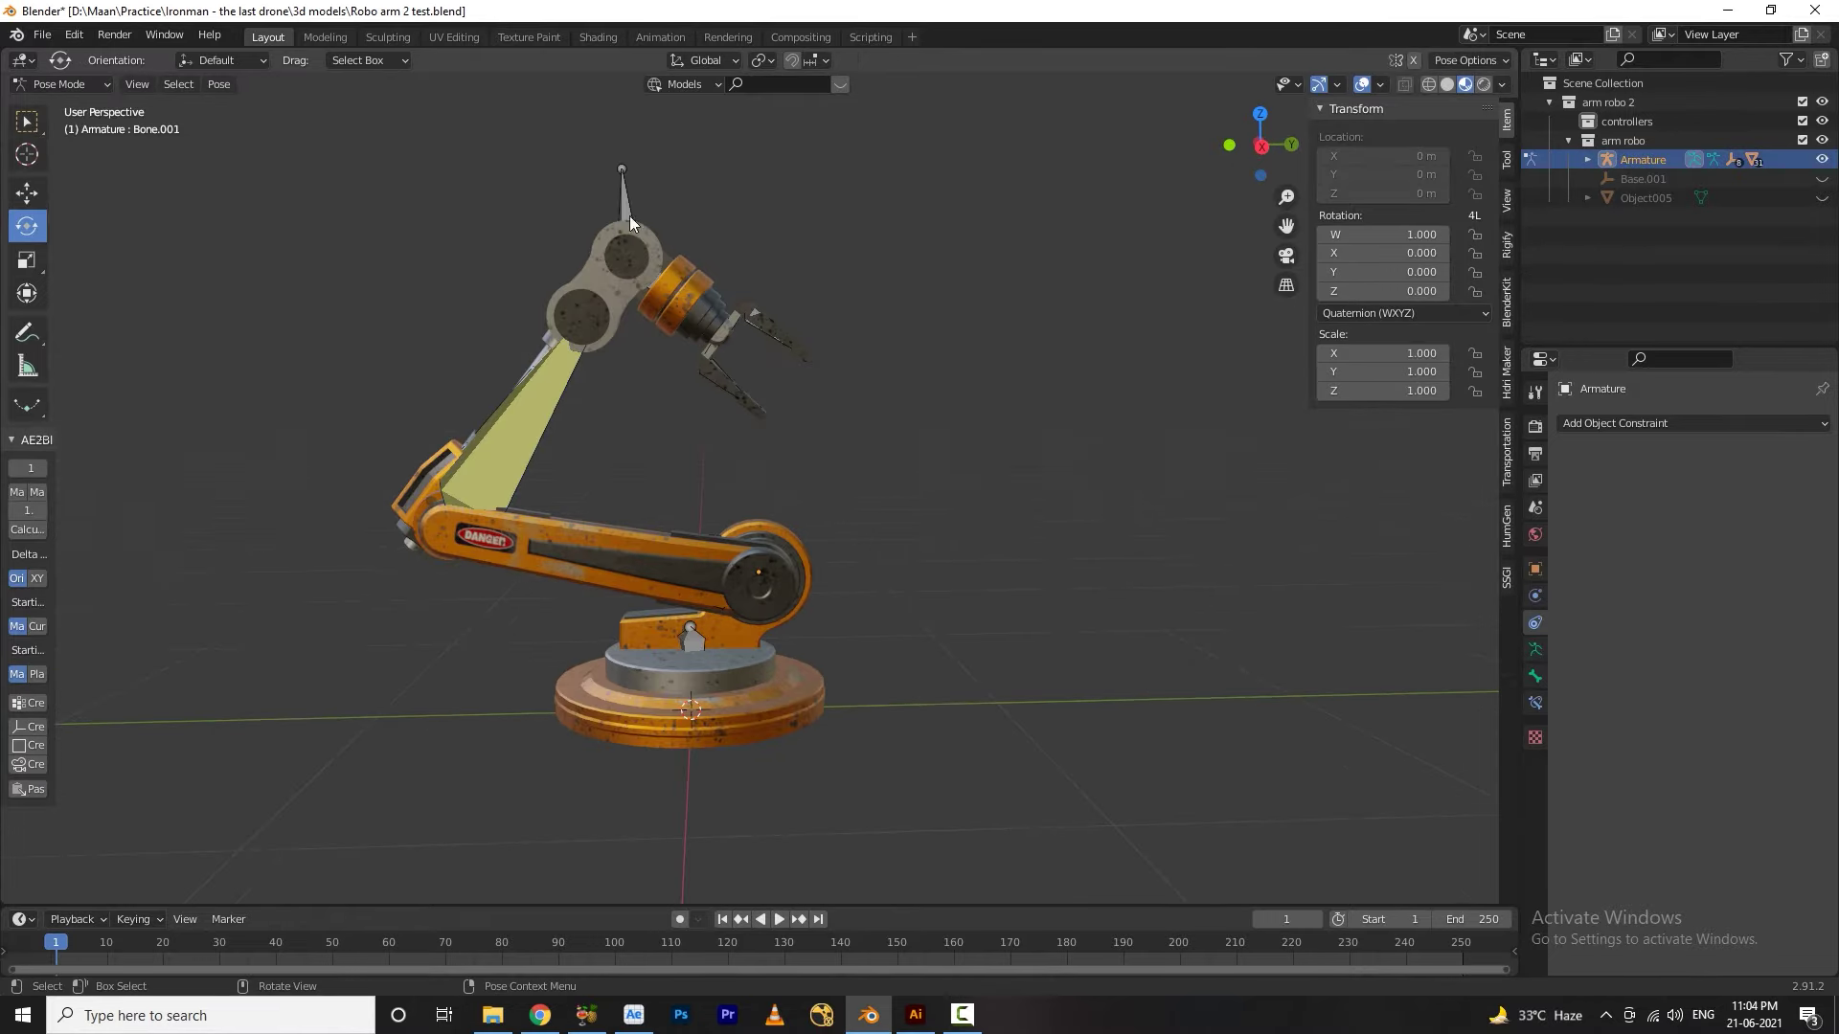
pyautogui.click(628, 222)
pyautogui.moveTo(621, 206)
pyautogui.mouseDown()
pyautogui.moveTo(806, 248)
pyautogui.moveTo(383, 238)
pyautogui.mouseUp()
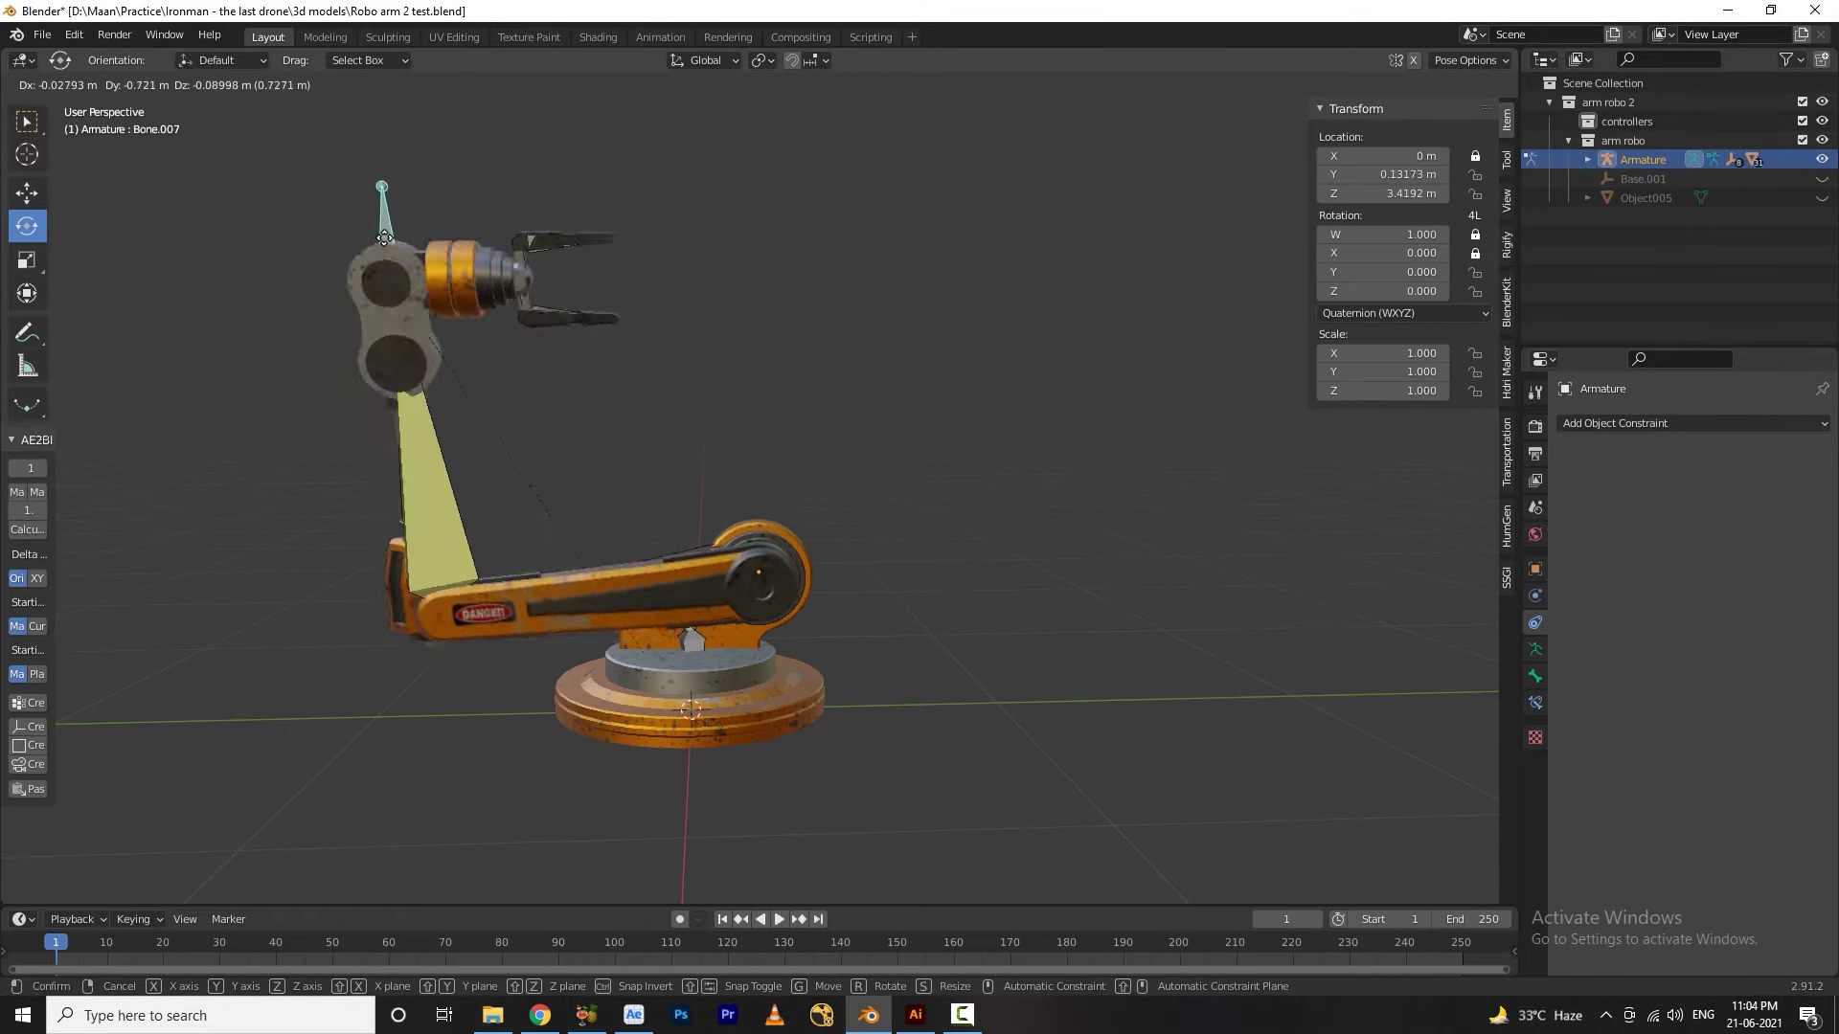
pyautogui.moveTo(384, 237); pyautogui.dragTo(729, 295)
# Select the gripper bone and set the transform orientation to Local
pyautogui.click(843, 423)
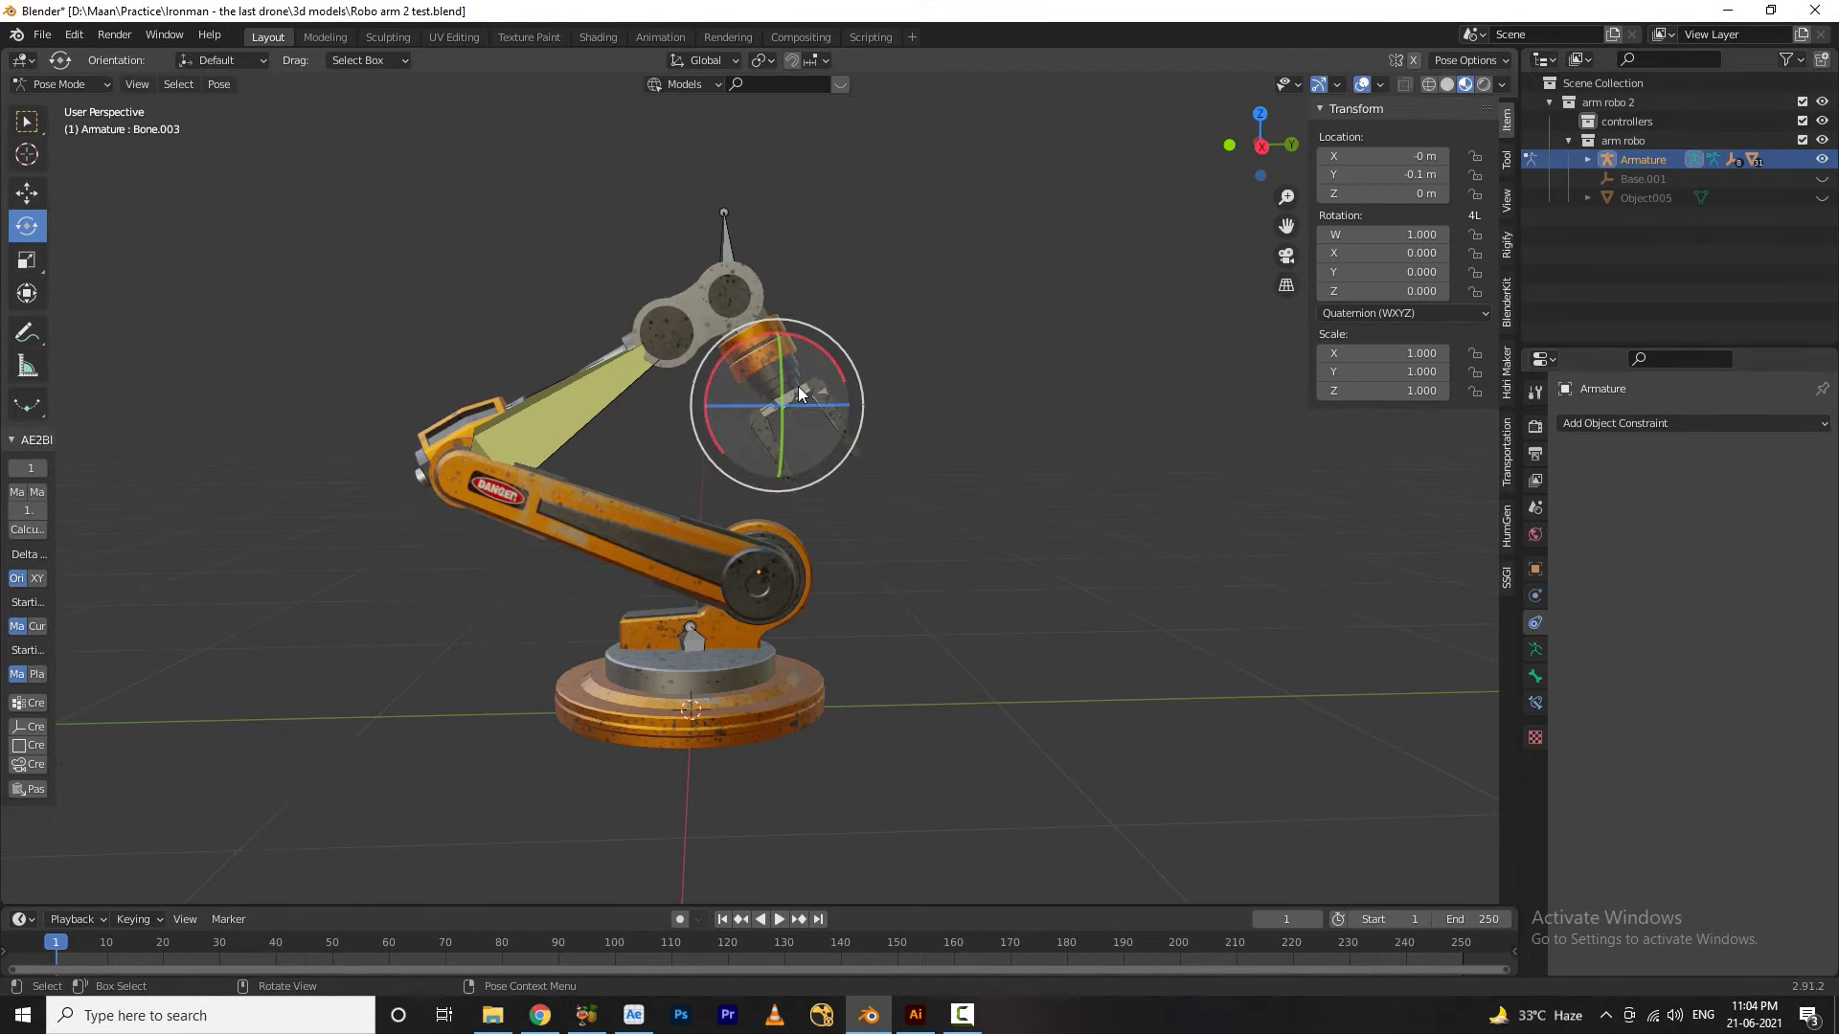
pyautogui.scroll(5, 850, 438)
pyautogui.scroll(-2, 872, 434)
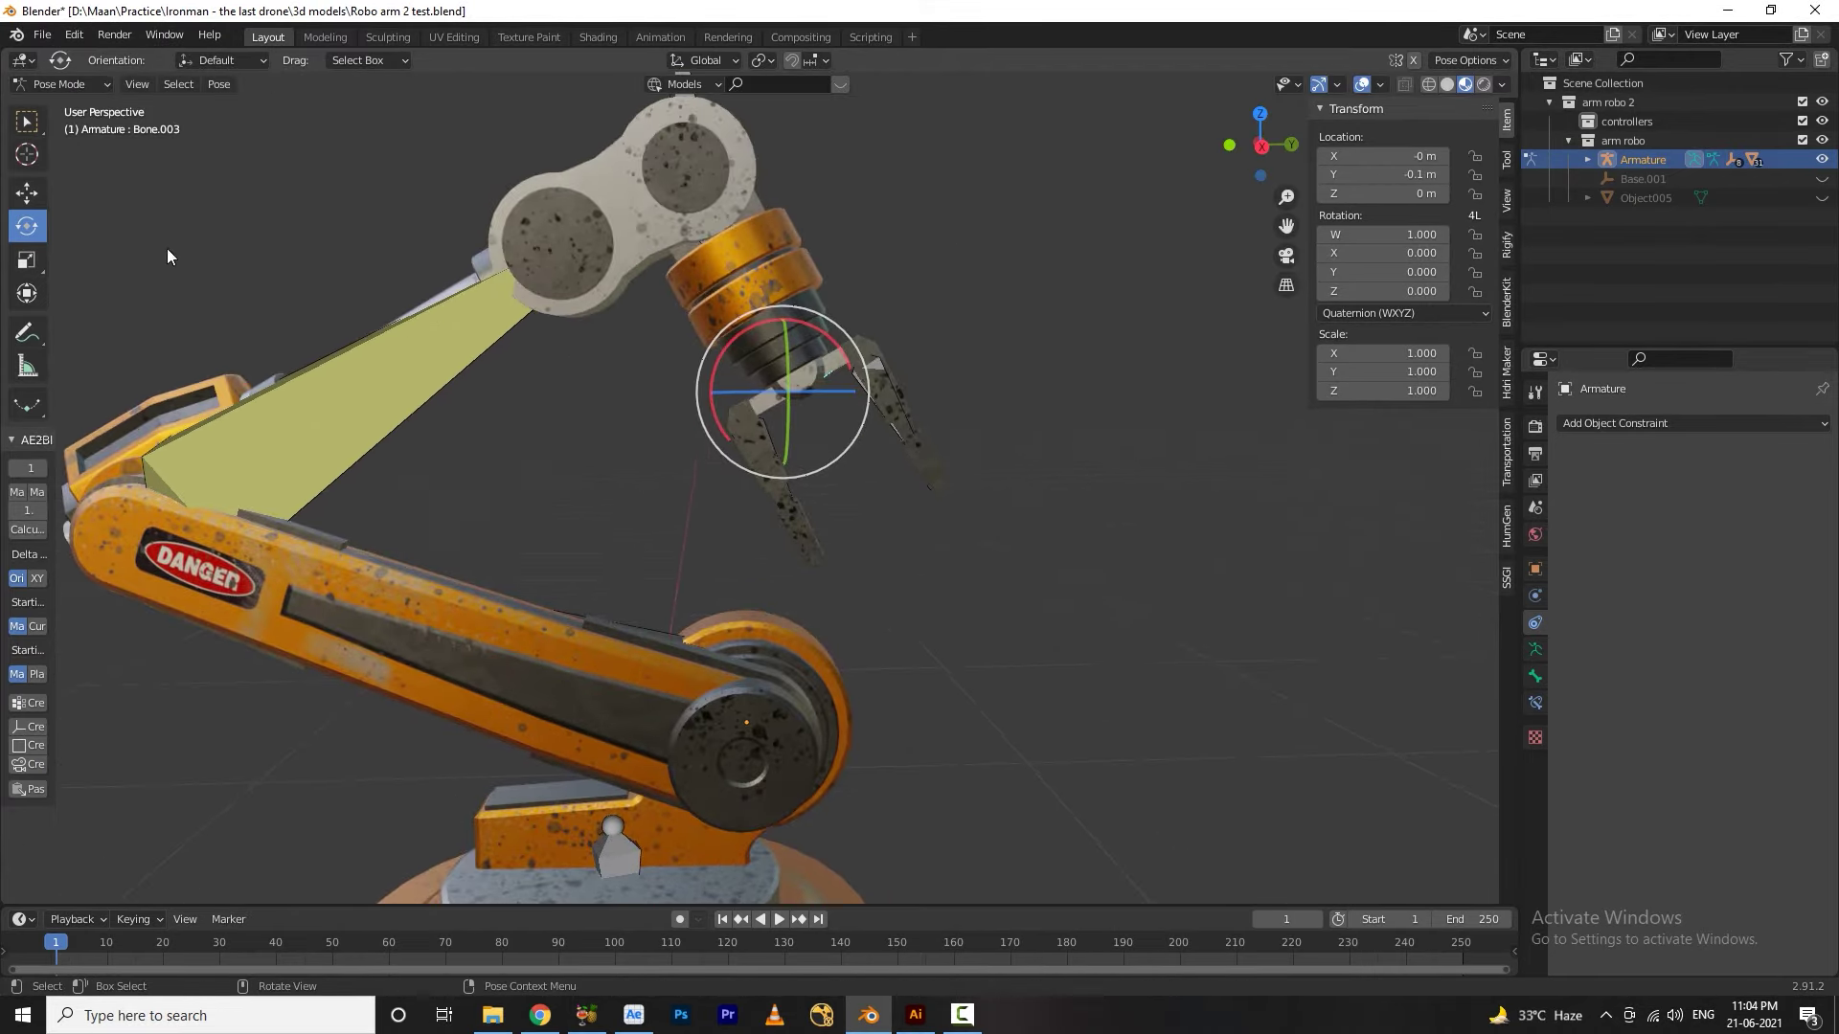
pyautogui.click(29, 194)
pyautogui.moveTo(838, 374); pyautogui.dragTo(852, 466, button='middle')
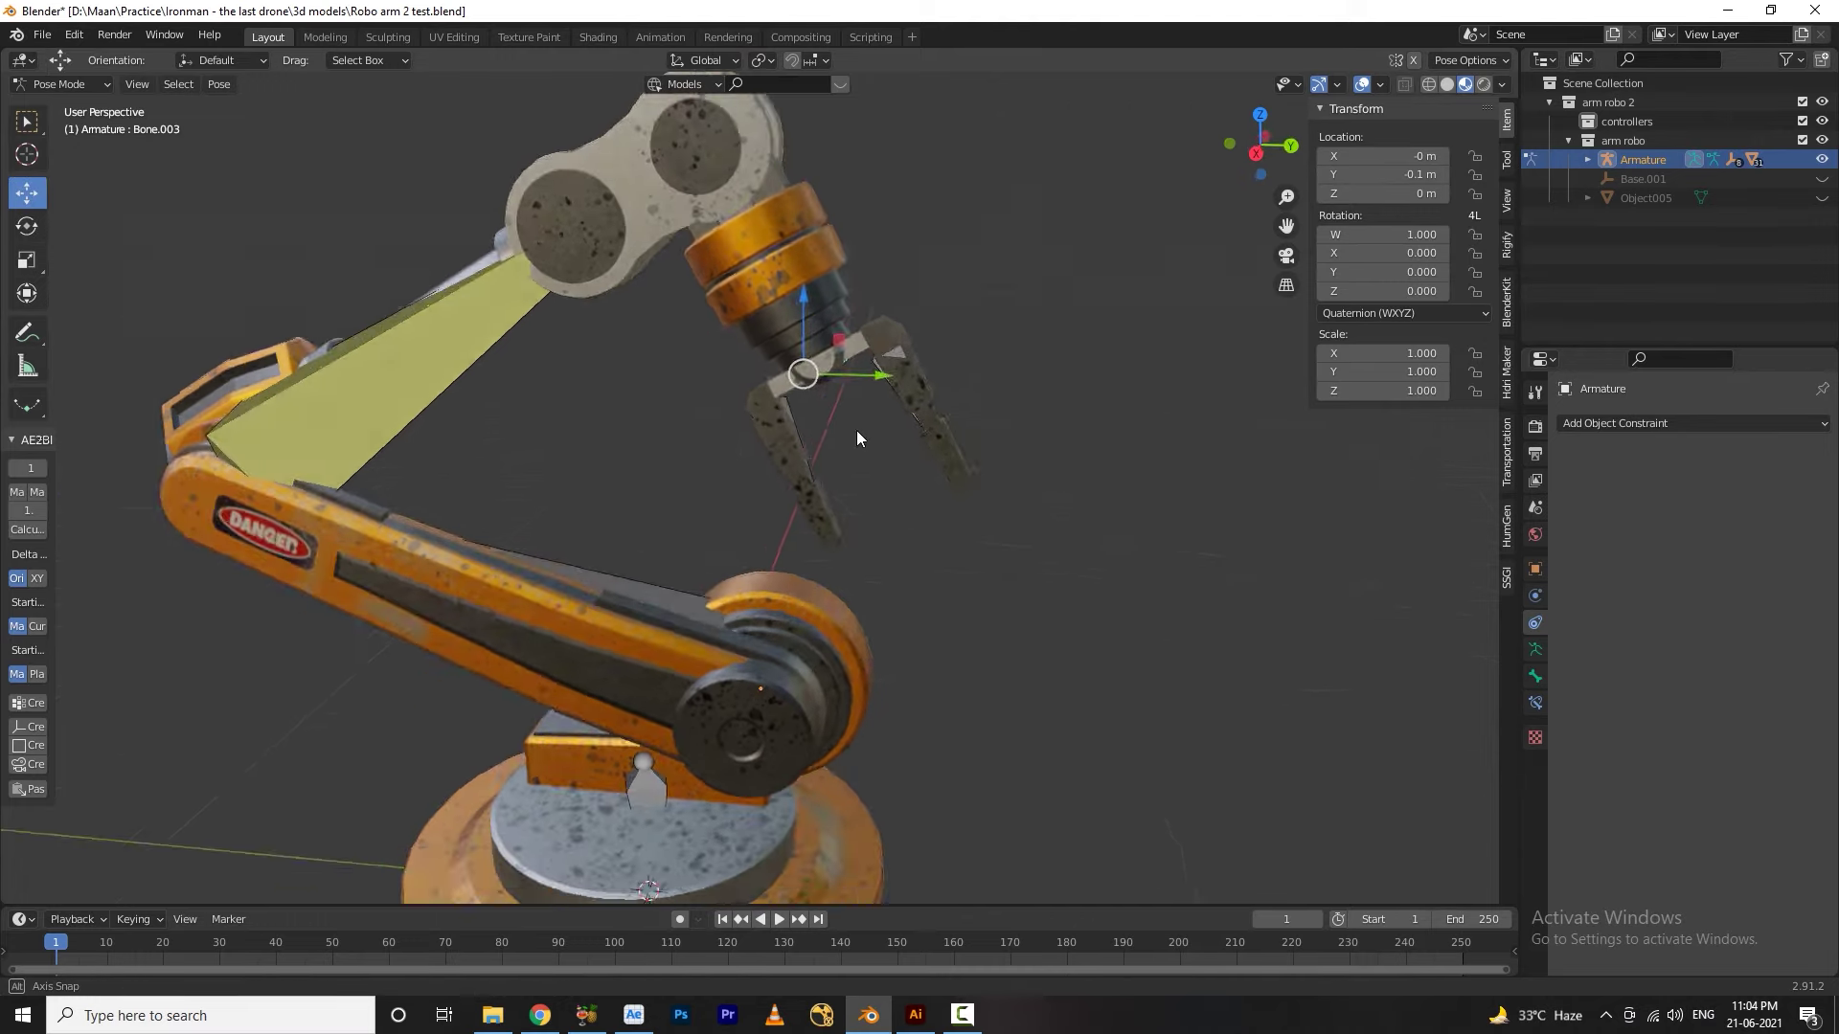
pyautogui.click(692, 62)
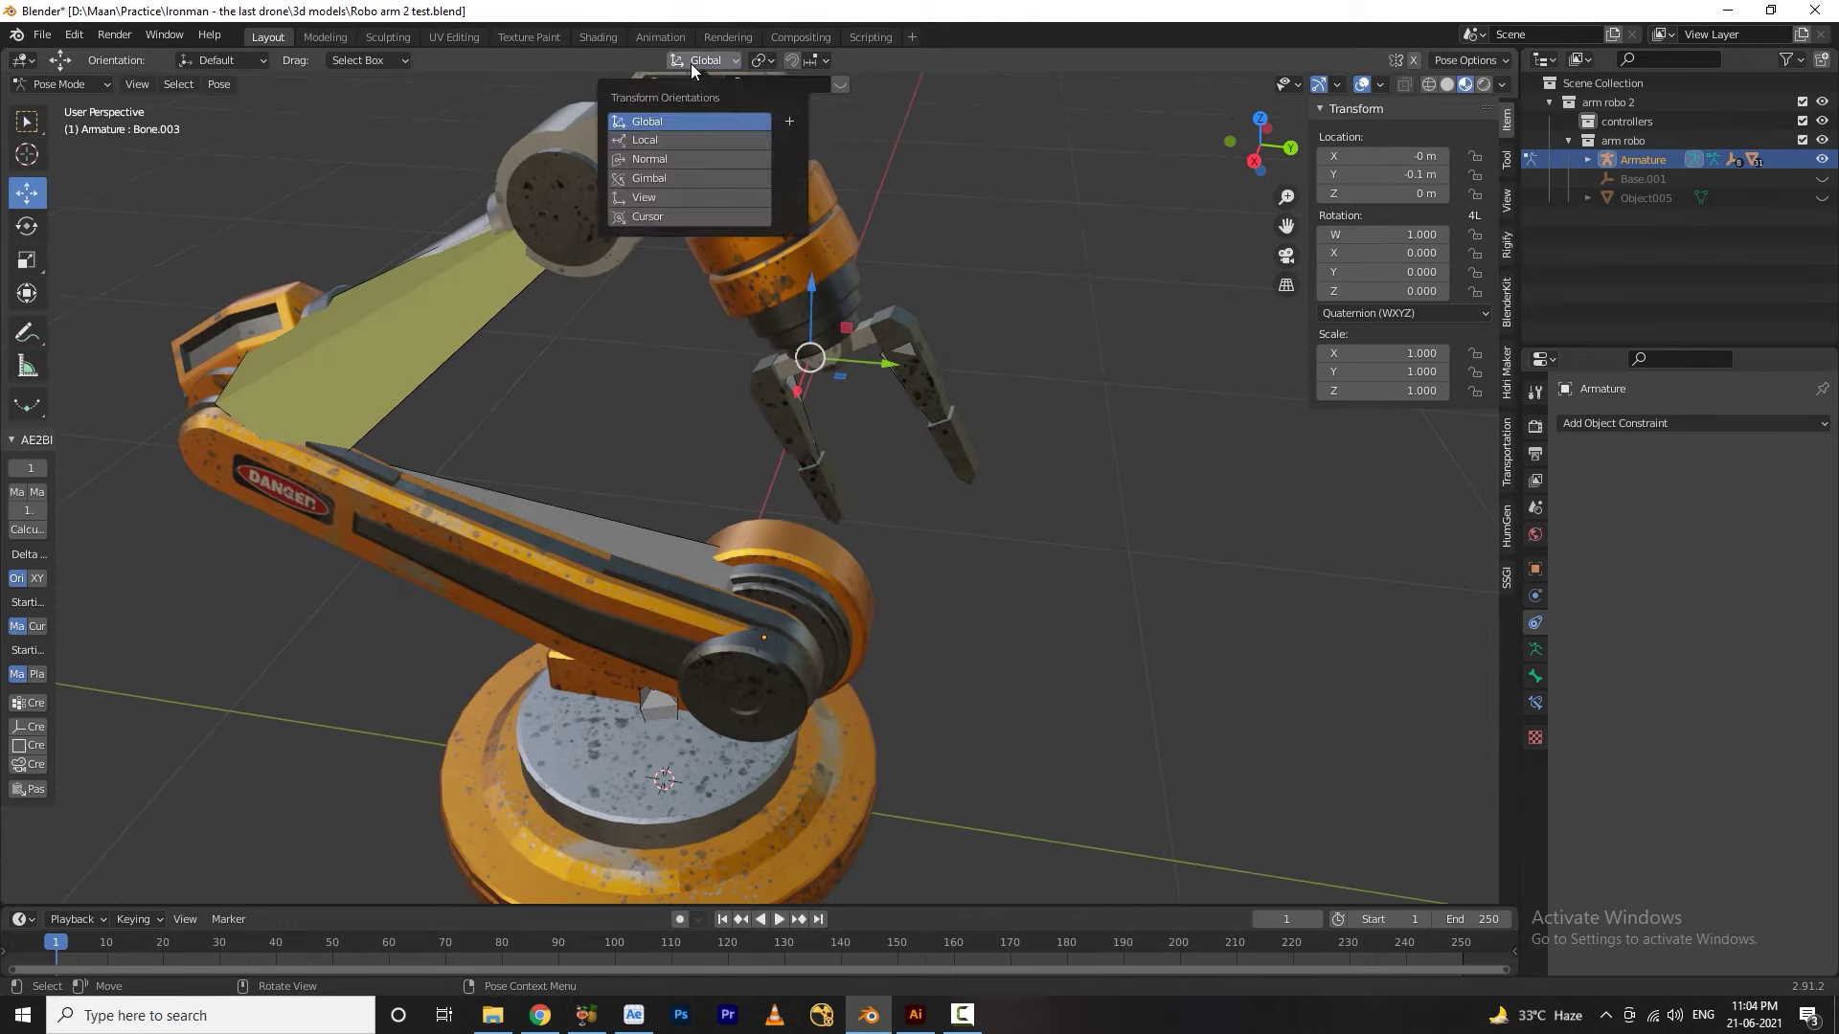
pyautogui.click(679, 139)
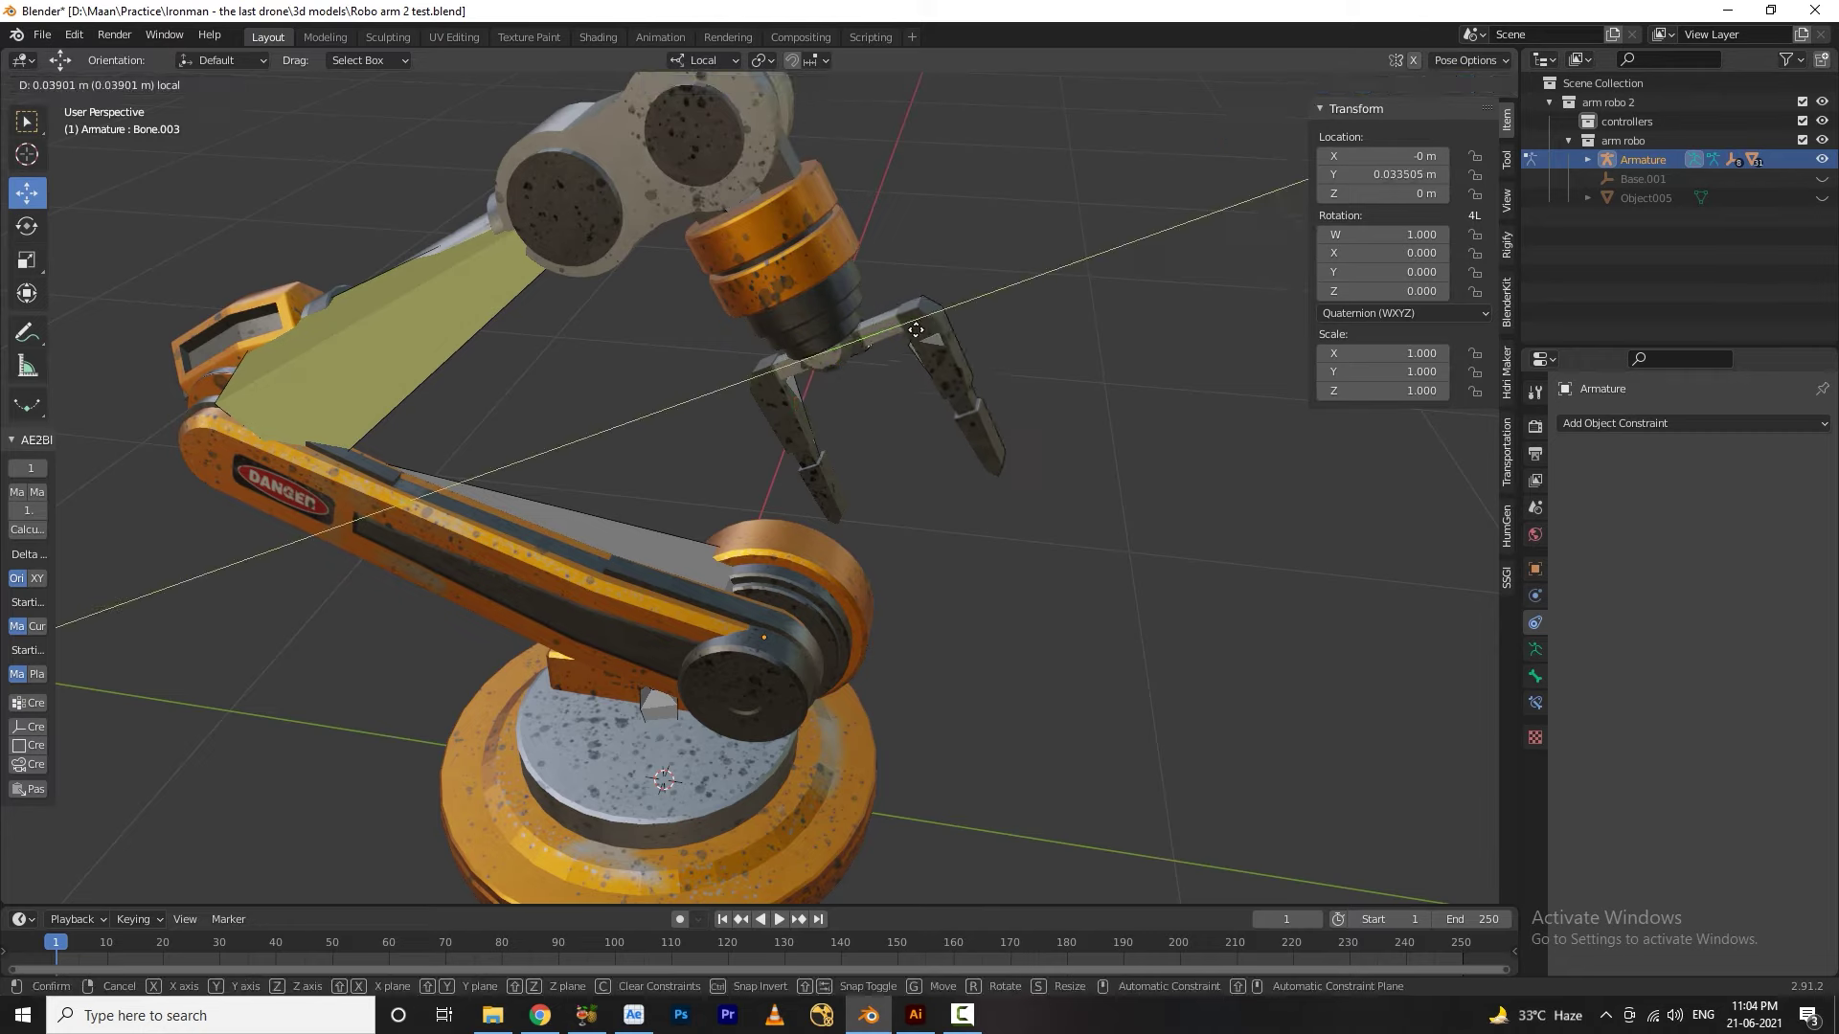
# Test-move and undo the gripper and finger bones, then return to Object Mode
pyautogui.moveTo(892, 334); pyautogui.dragTo(882, 329)
pyautogui.hotkey('ctrl', 'z')
pyautogui.click(788, 374)
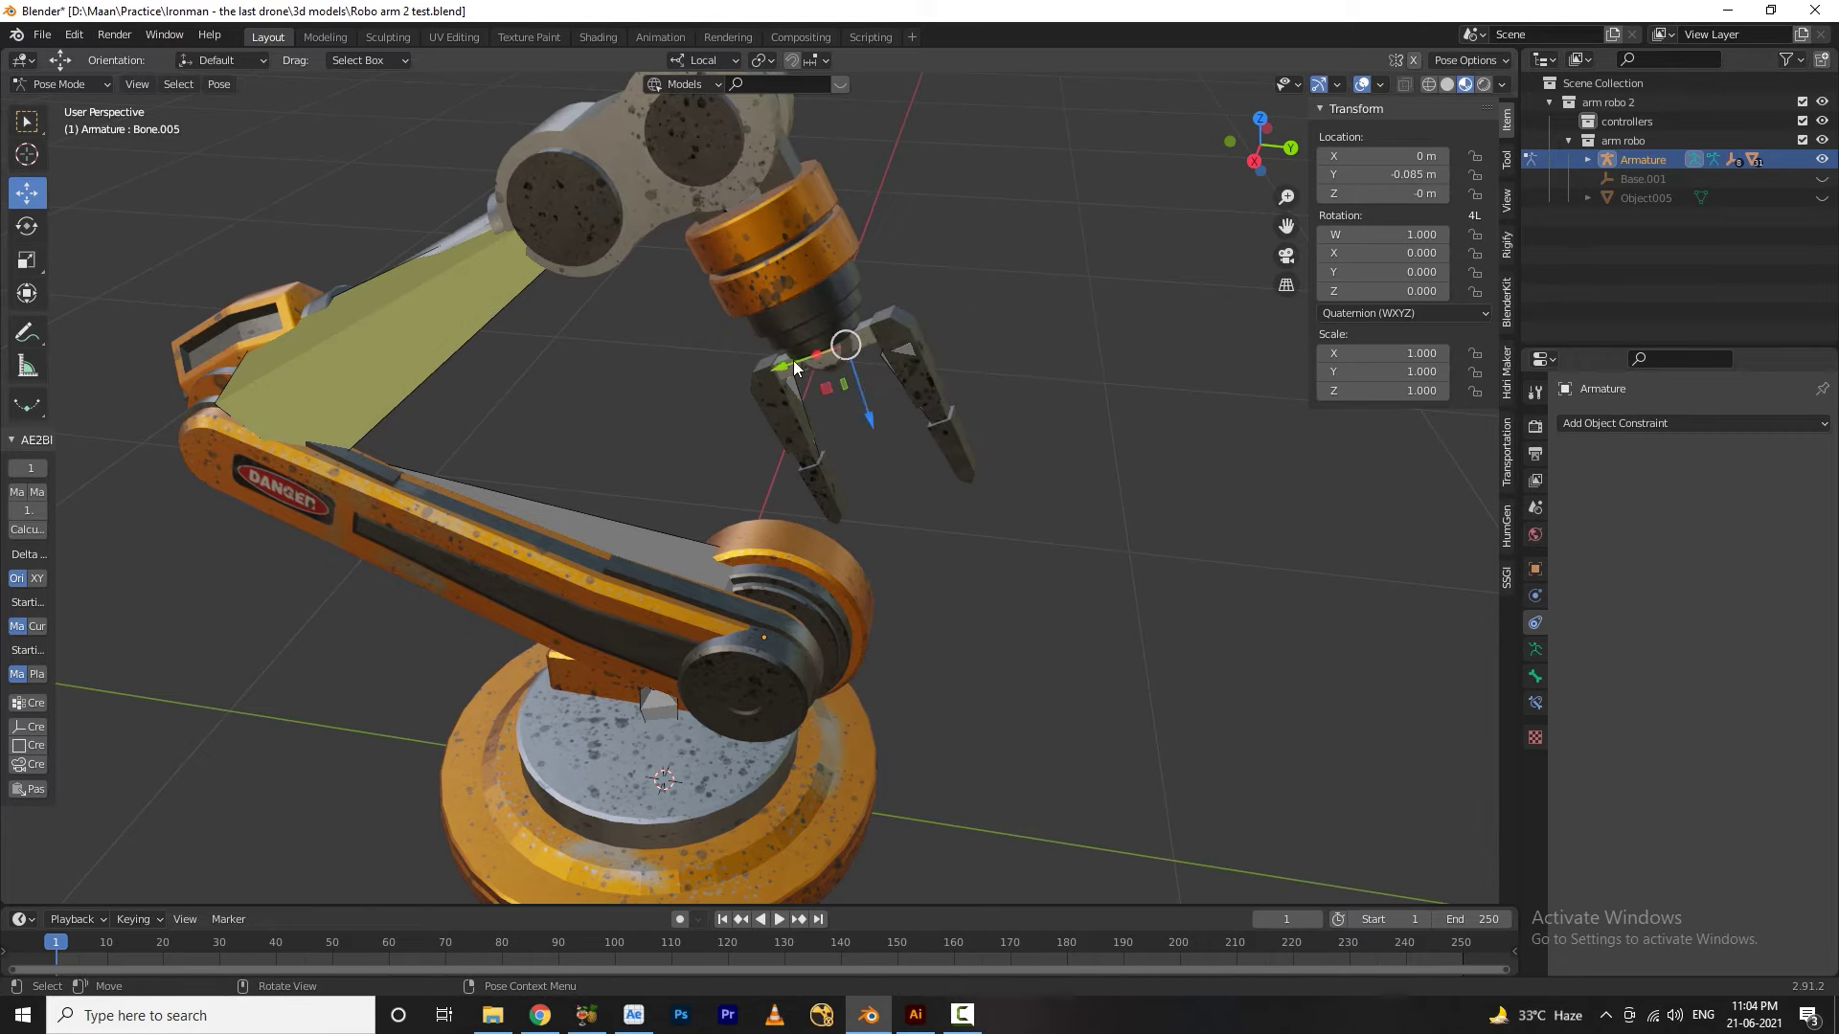
pyautogui.moveTo(793, 360); pyautogui.dragTo(718, 393)
pyautogui.hotkey('ctrl', 'z')
pyautogui.moveTo(878, 487); pyautogui.dragTo(888, 457, button='middle')
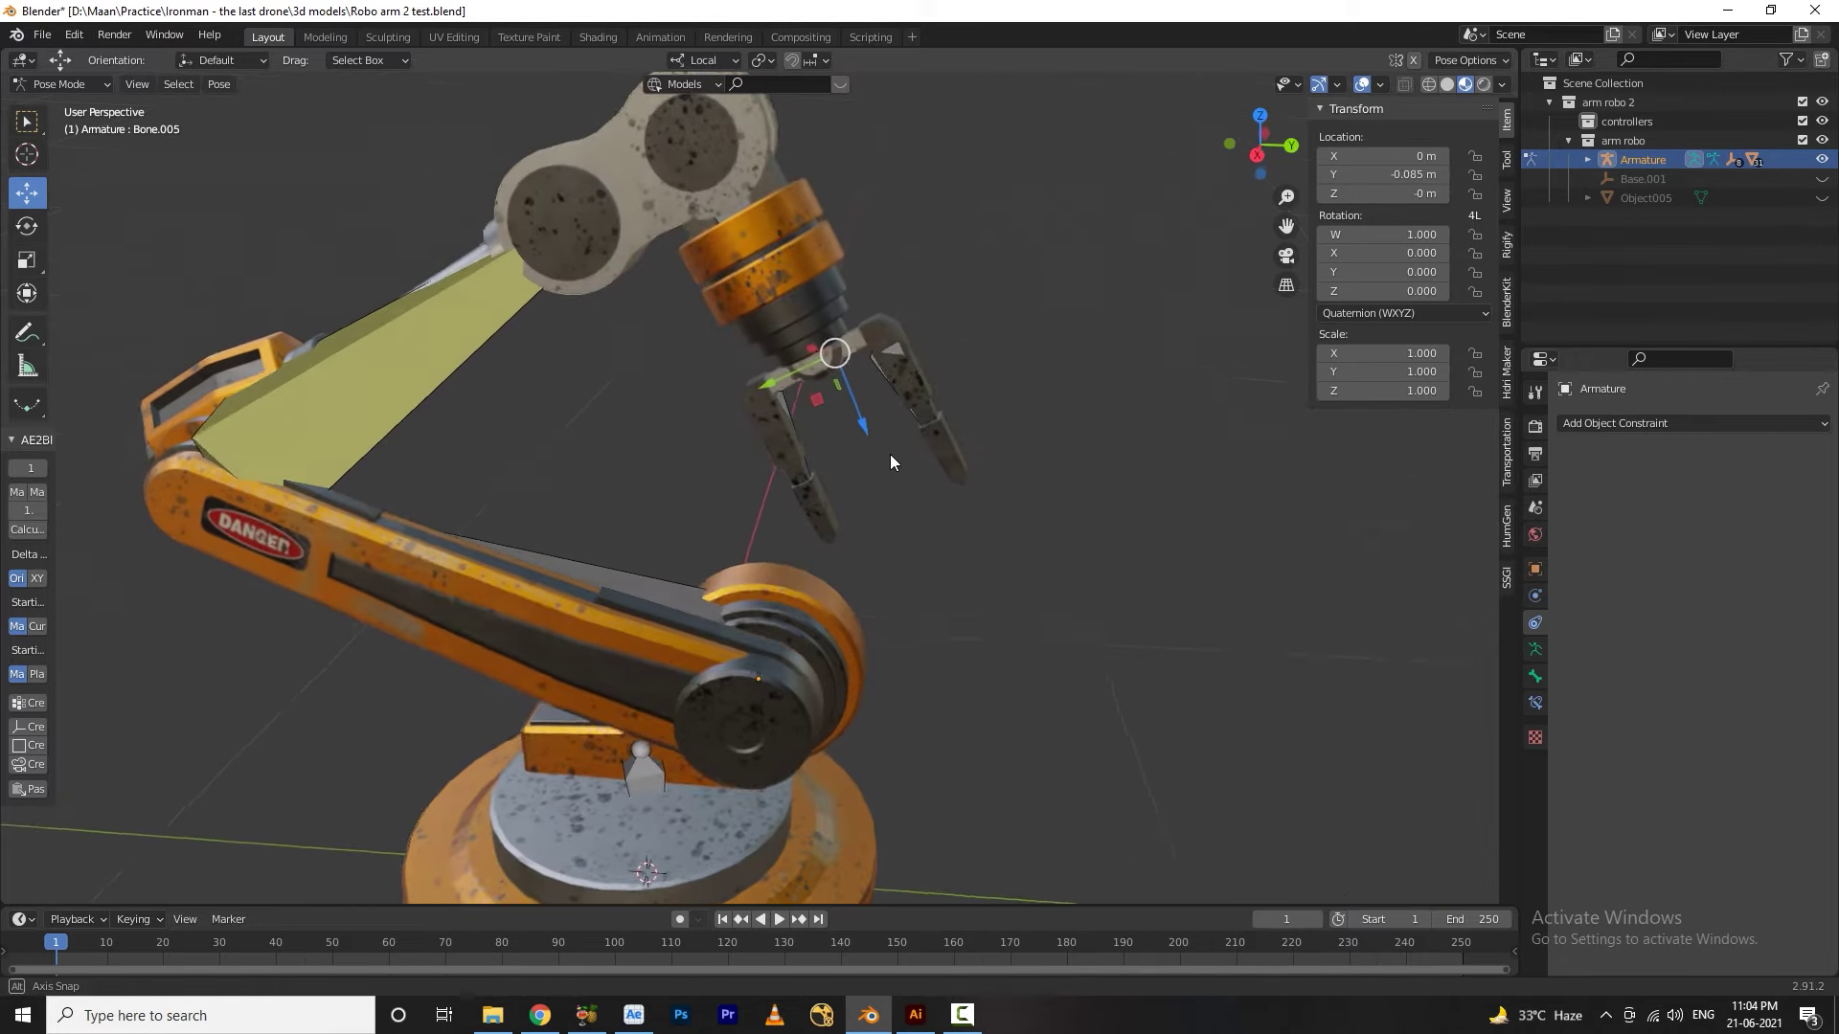
pyautogui.scroll(-5, 888, 457)
pyautogui.hotkey('ctrl', 'Tab')
# Add a plane mesh at the origin
pyautogui.click(215, 85)
pyautogui.moveTo(243, 106)
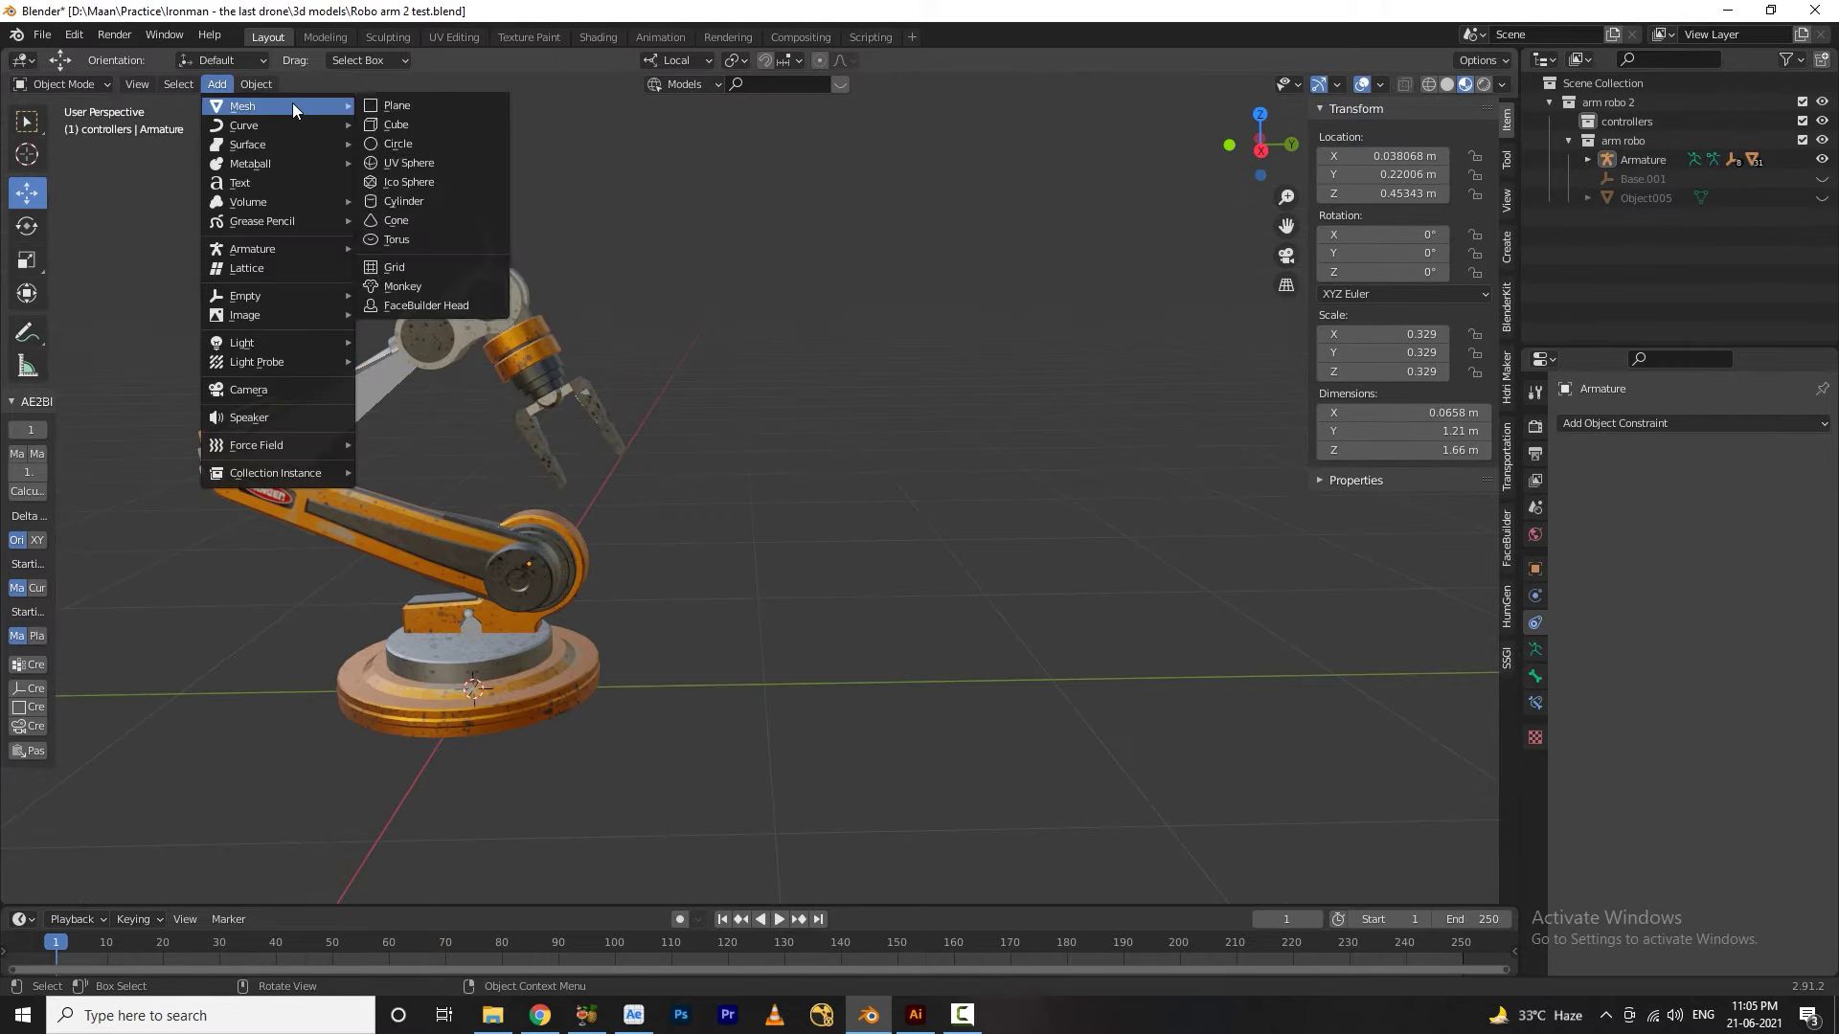
pyautogui.click(415, 101)
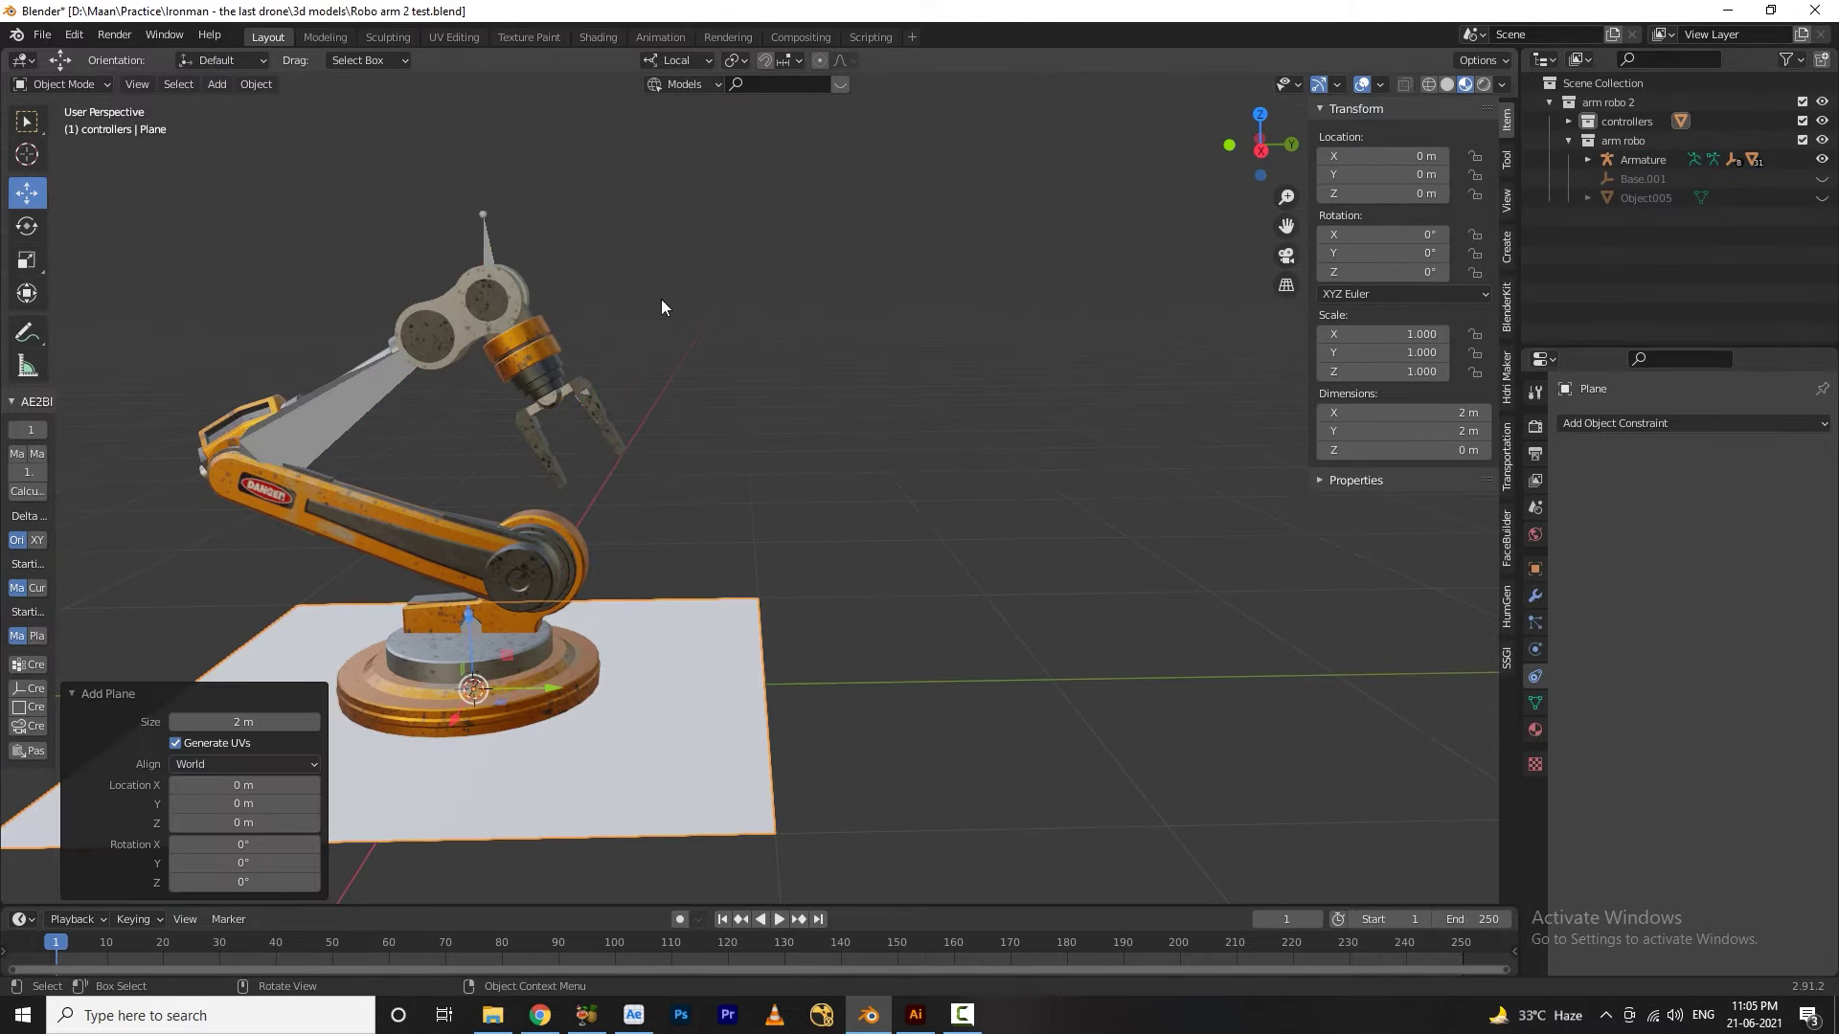
pyautogui.scroll(-4, 738, 649)
pyautogui.moveTo(748, 636)
pyautogui.mouseDown(button='middle')
pyautogui.moveTo(750, 674)
pyautogui.moveTo(684, 500)
pyautogui.mouseUp(button='middle')
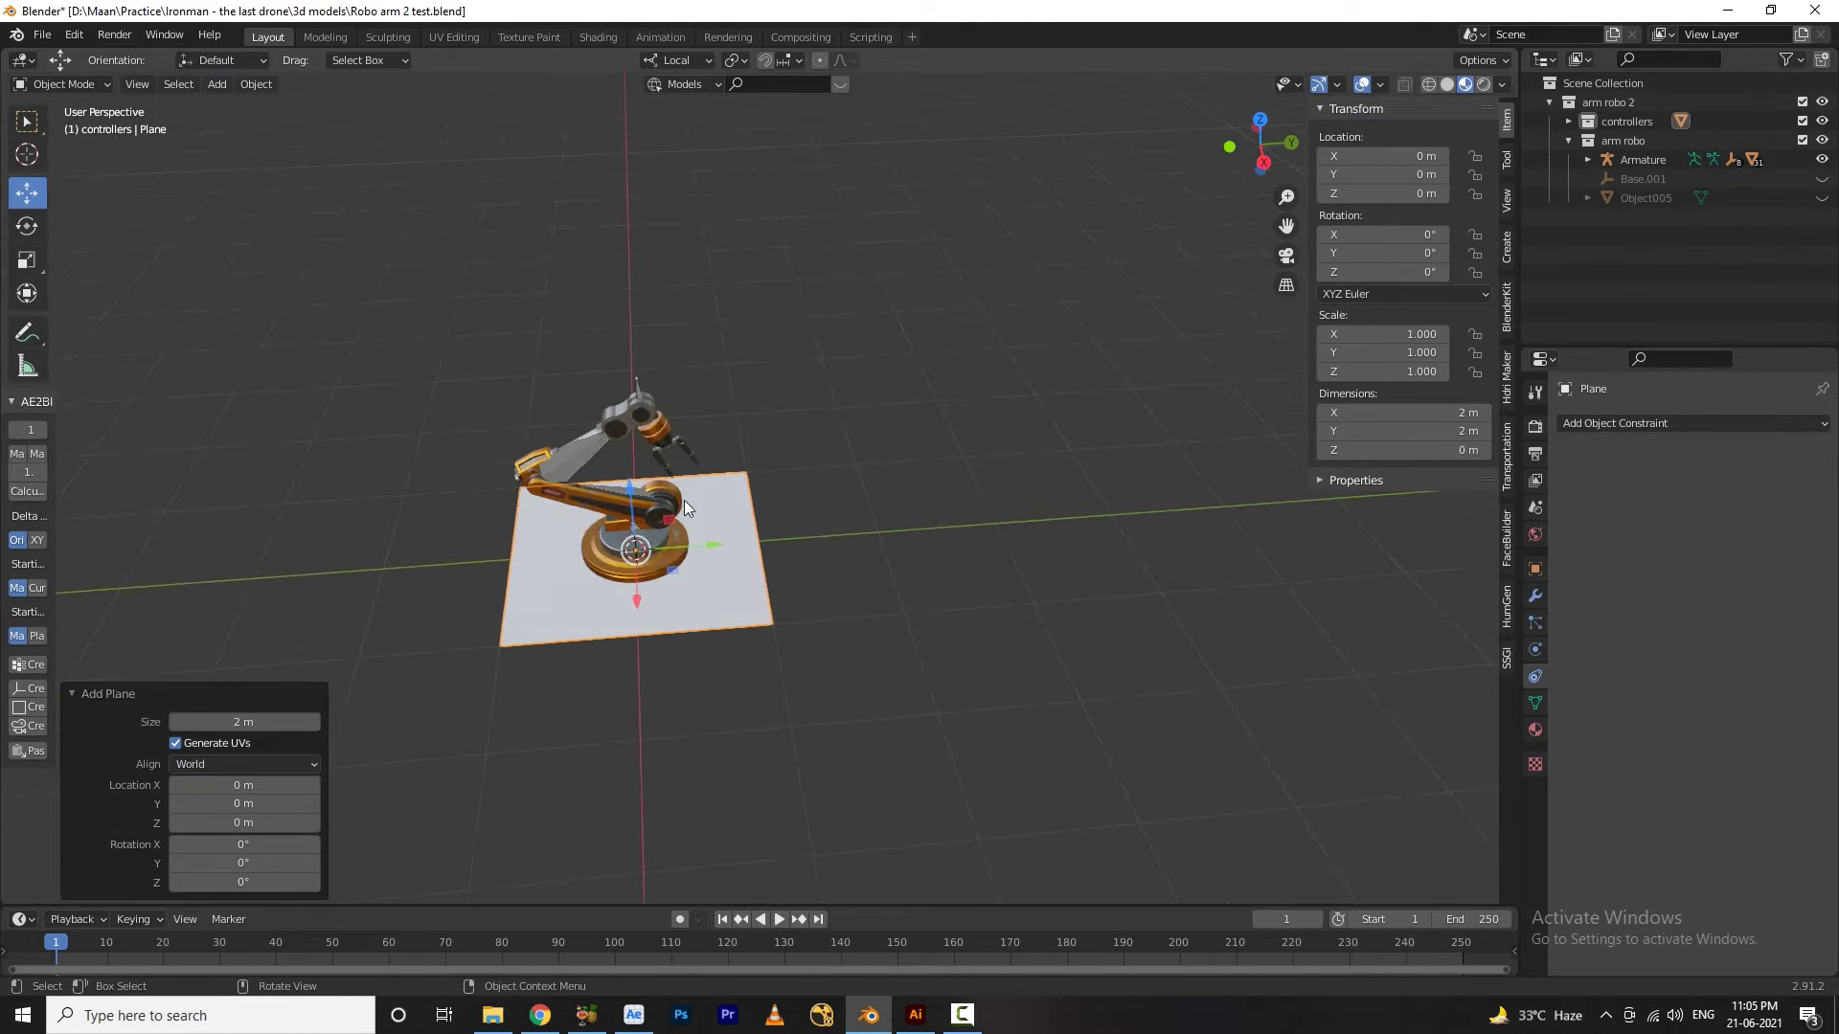
# Rotate the plane 90° around Y so it stands upright
pyautogui.press('r')
pyautogui.press('Return')
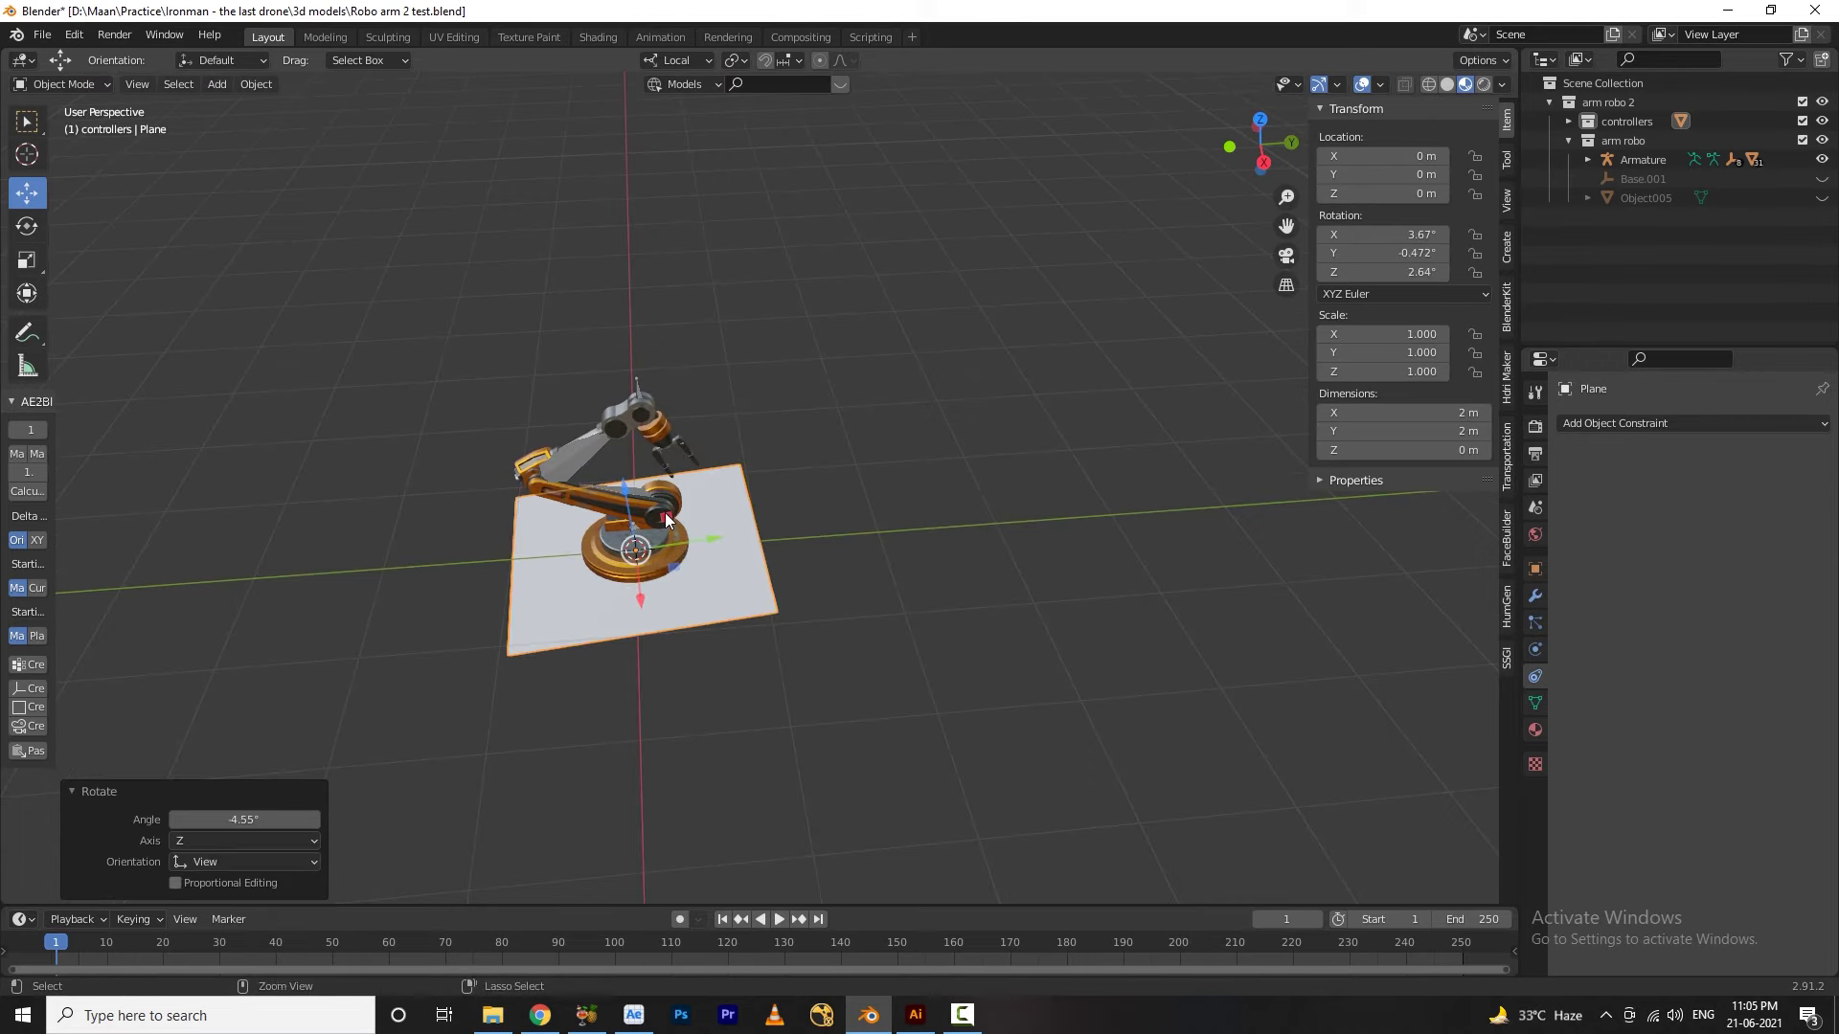
pyautogui.hotkey('ctrl', 'z')
pyautogui.click(29, 224)
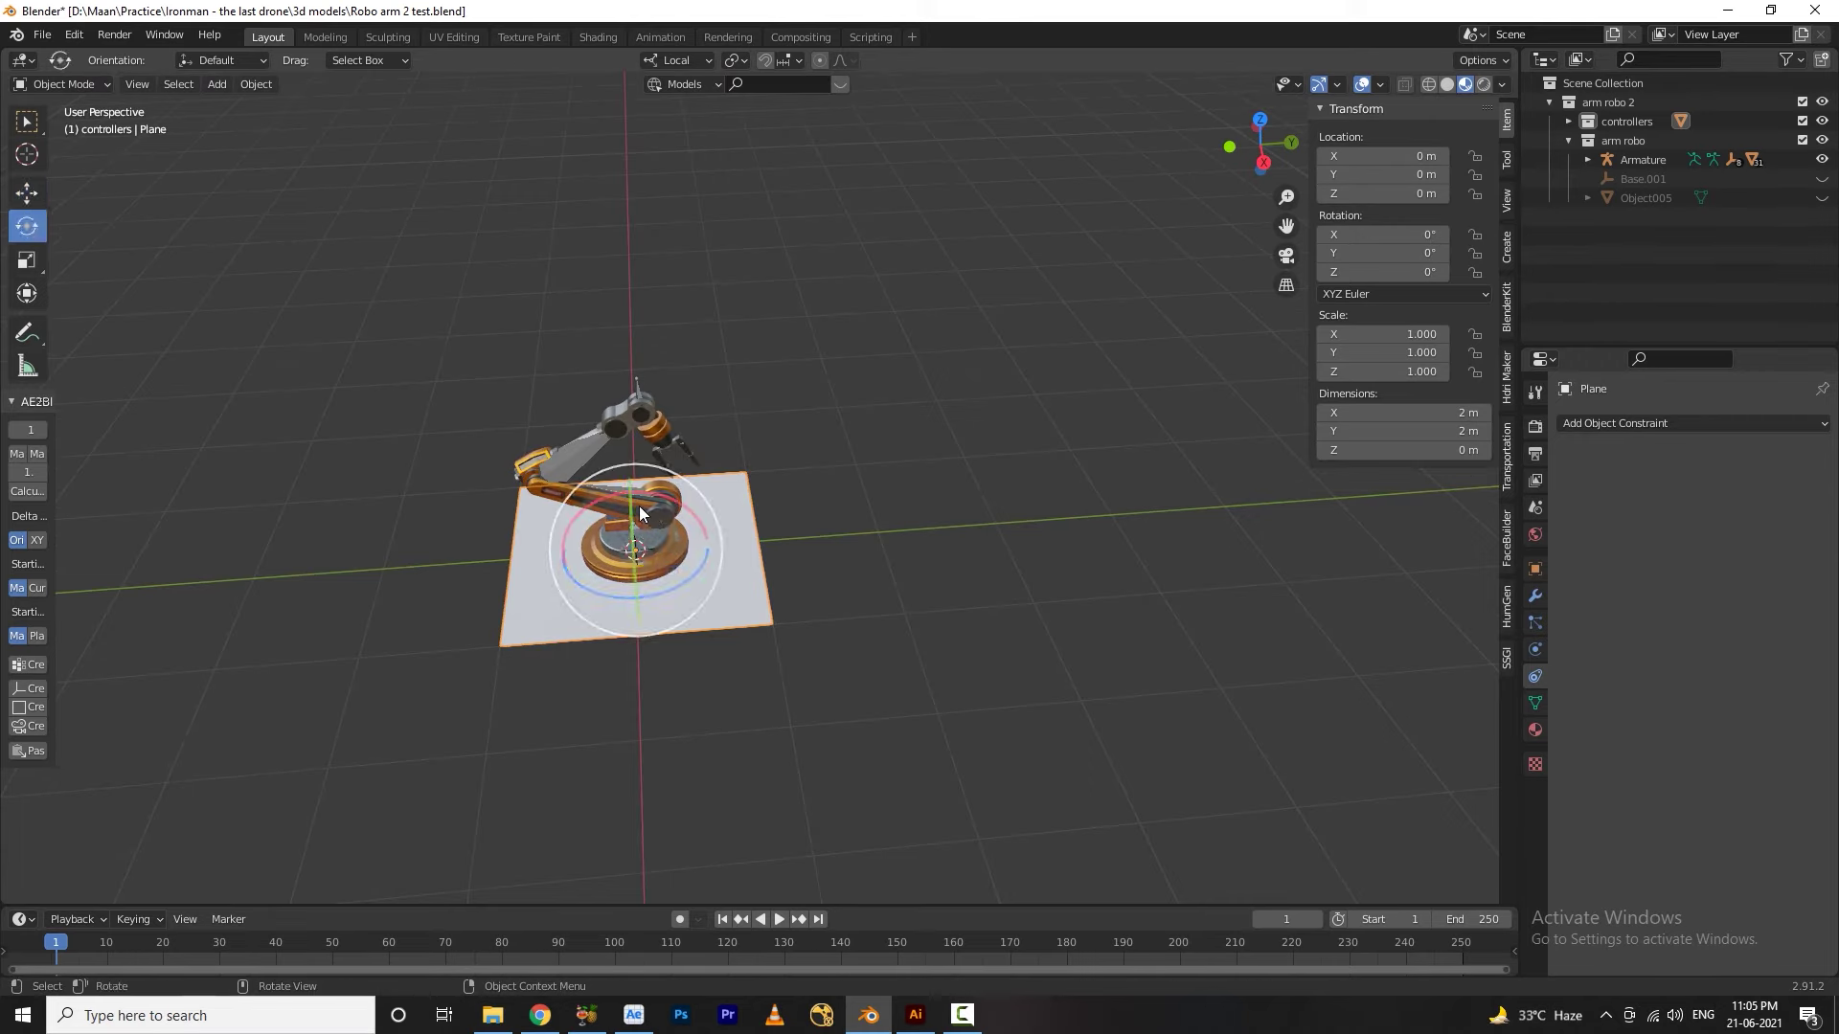
pyautogui.write('ry90')
pyautogui.press('Return')
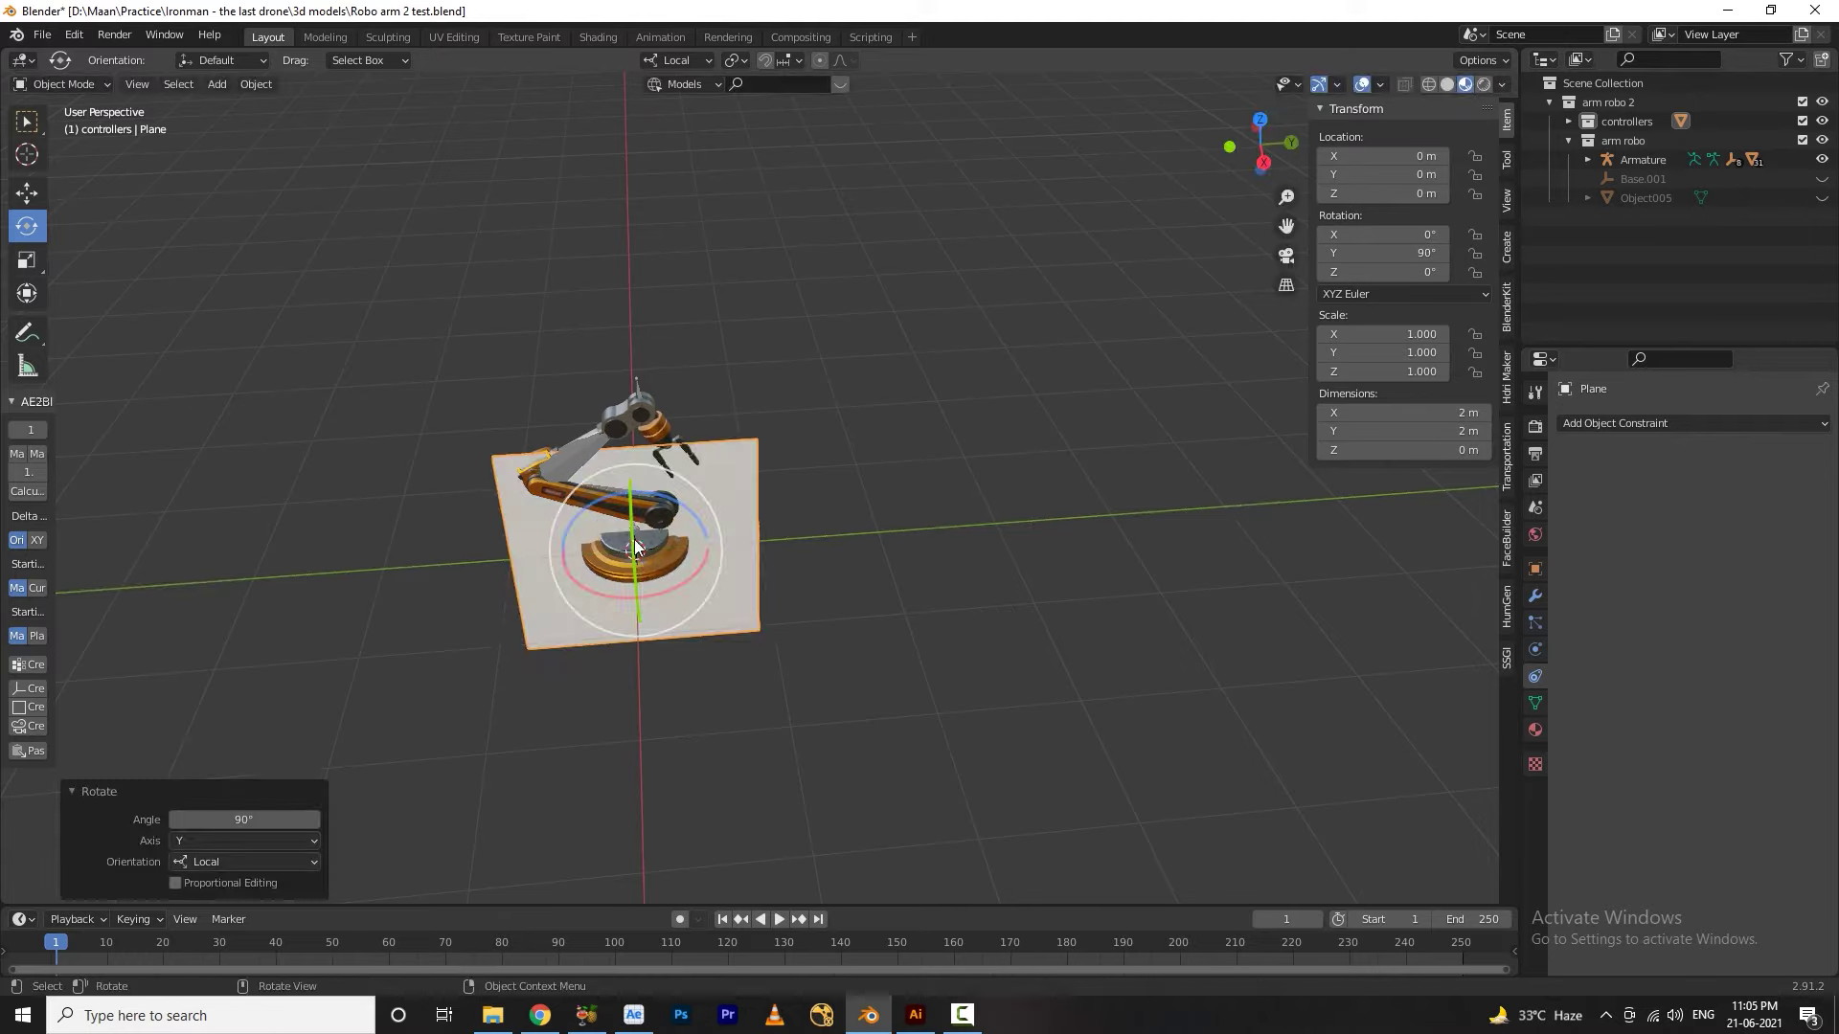
pyautogui.moveTo(634, 539); pyautogui.dragTo(791, 616, button='middle')
pyautogui.scroll(2, 803, 619)
# Put the plane in Edit Mode with face select active
pyautogui.click(60, 84)
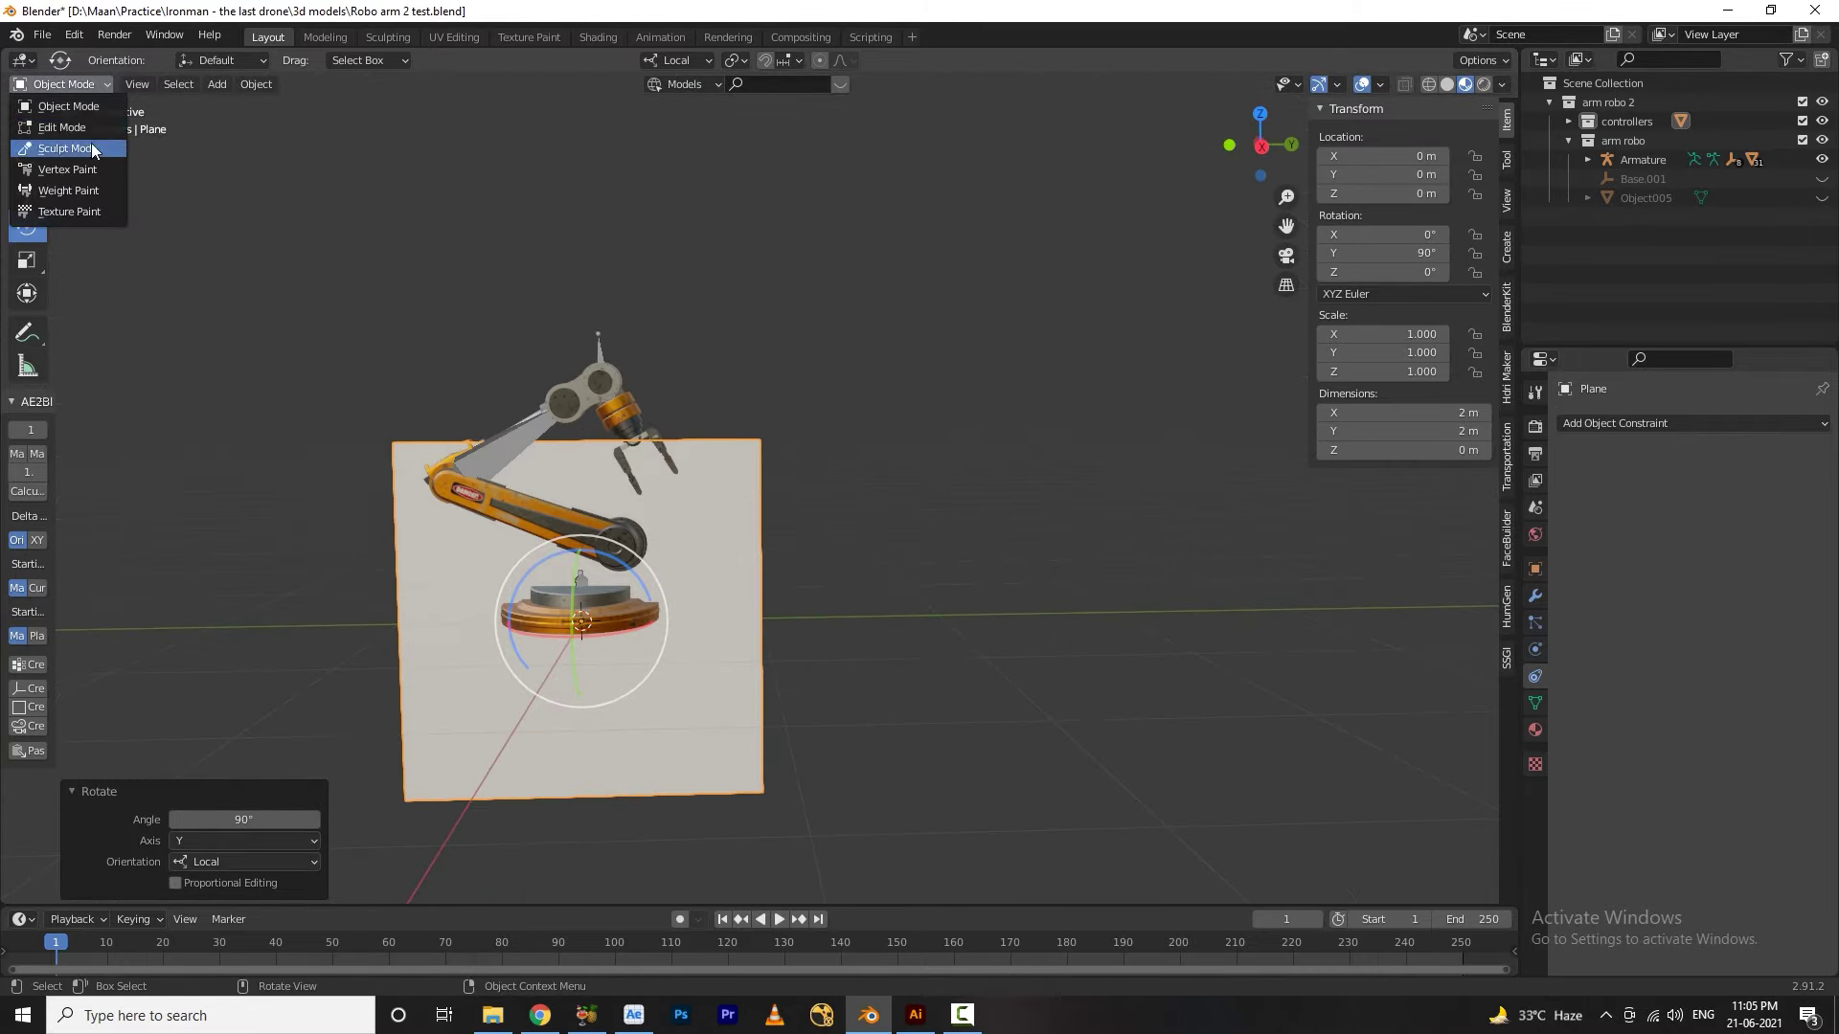
pyautogui.click(57, 125)
pyautogui.keyDown('shift'); pyautogui.moveTo(850, 623); pyautogui.dragTo(906, 570, button='middle'); pyautogui.keyUp('shift')
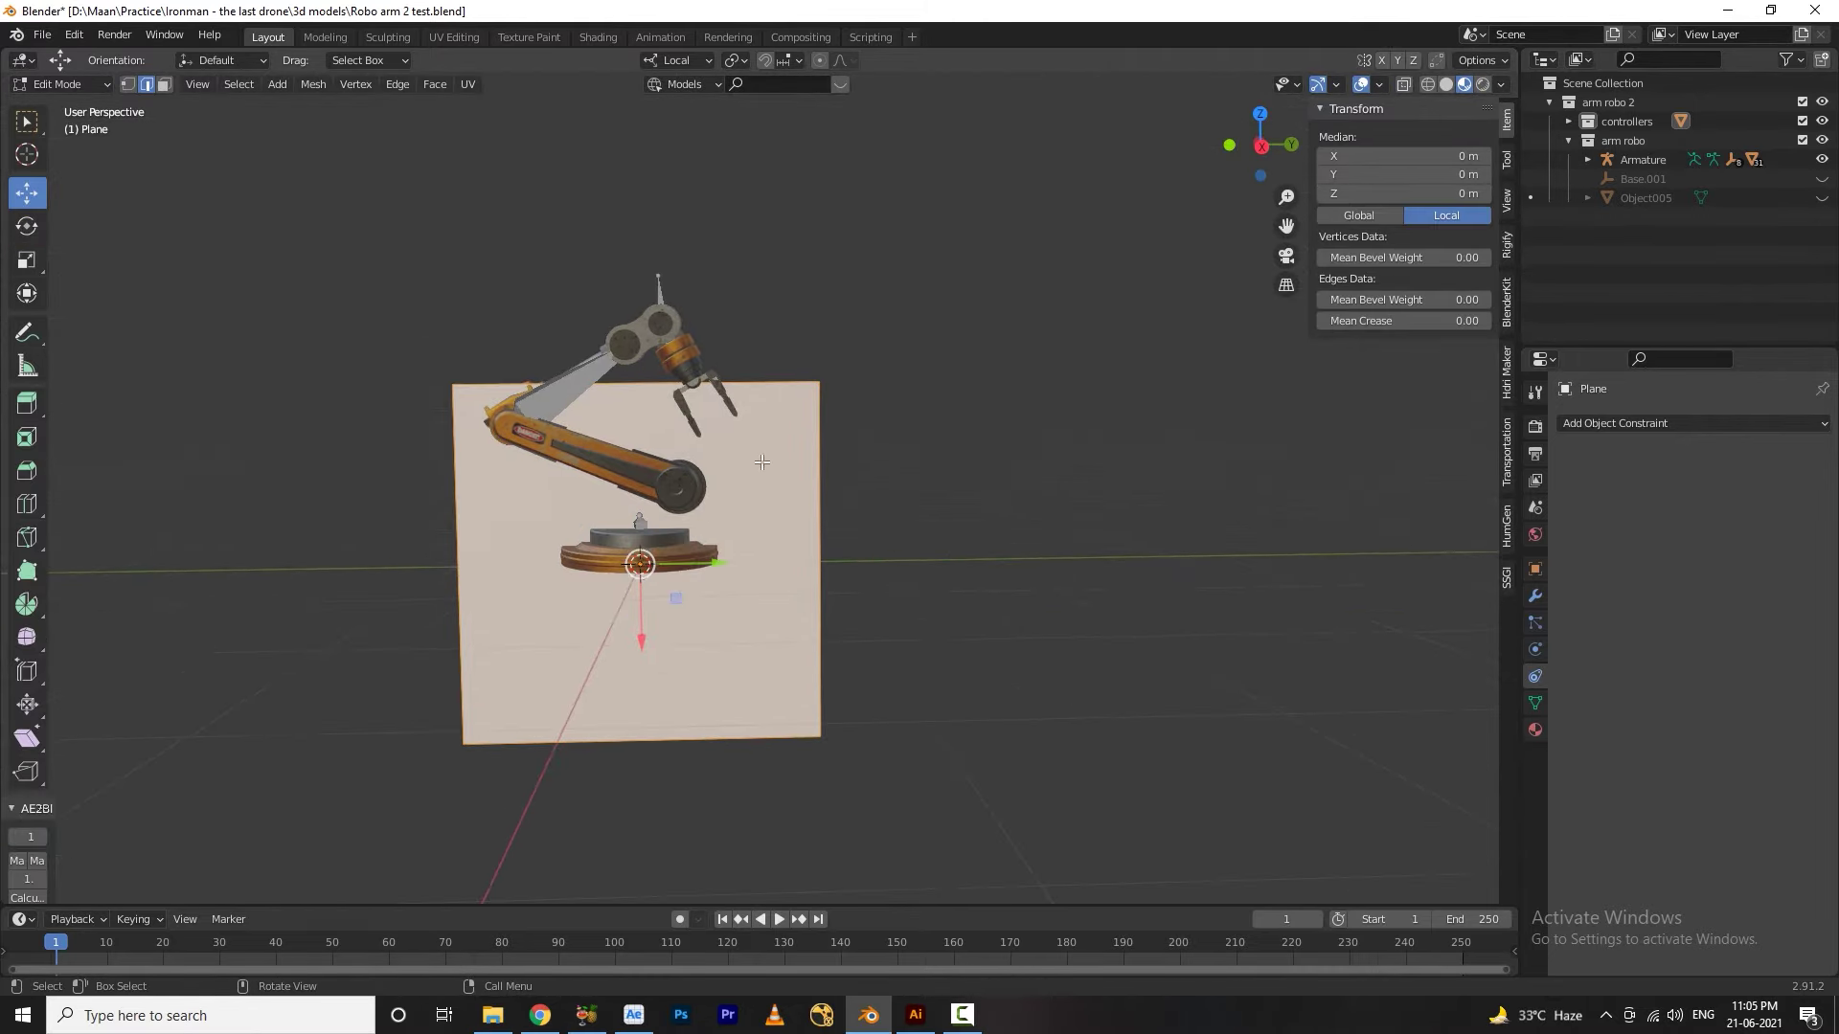
pyautogui.click(163, 85)
# Delete only the plane's face, then select all remaining outline edges
pyautogui.click(882, 511)
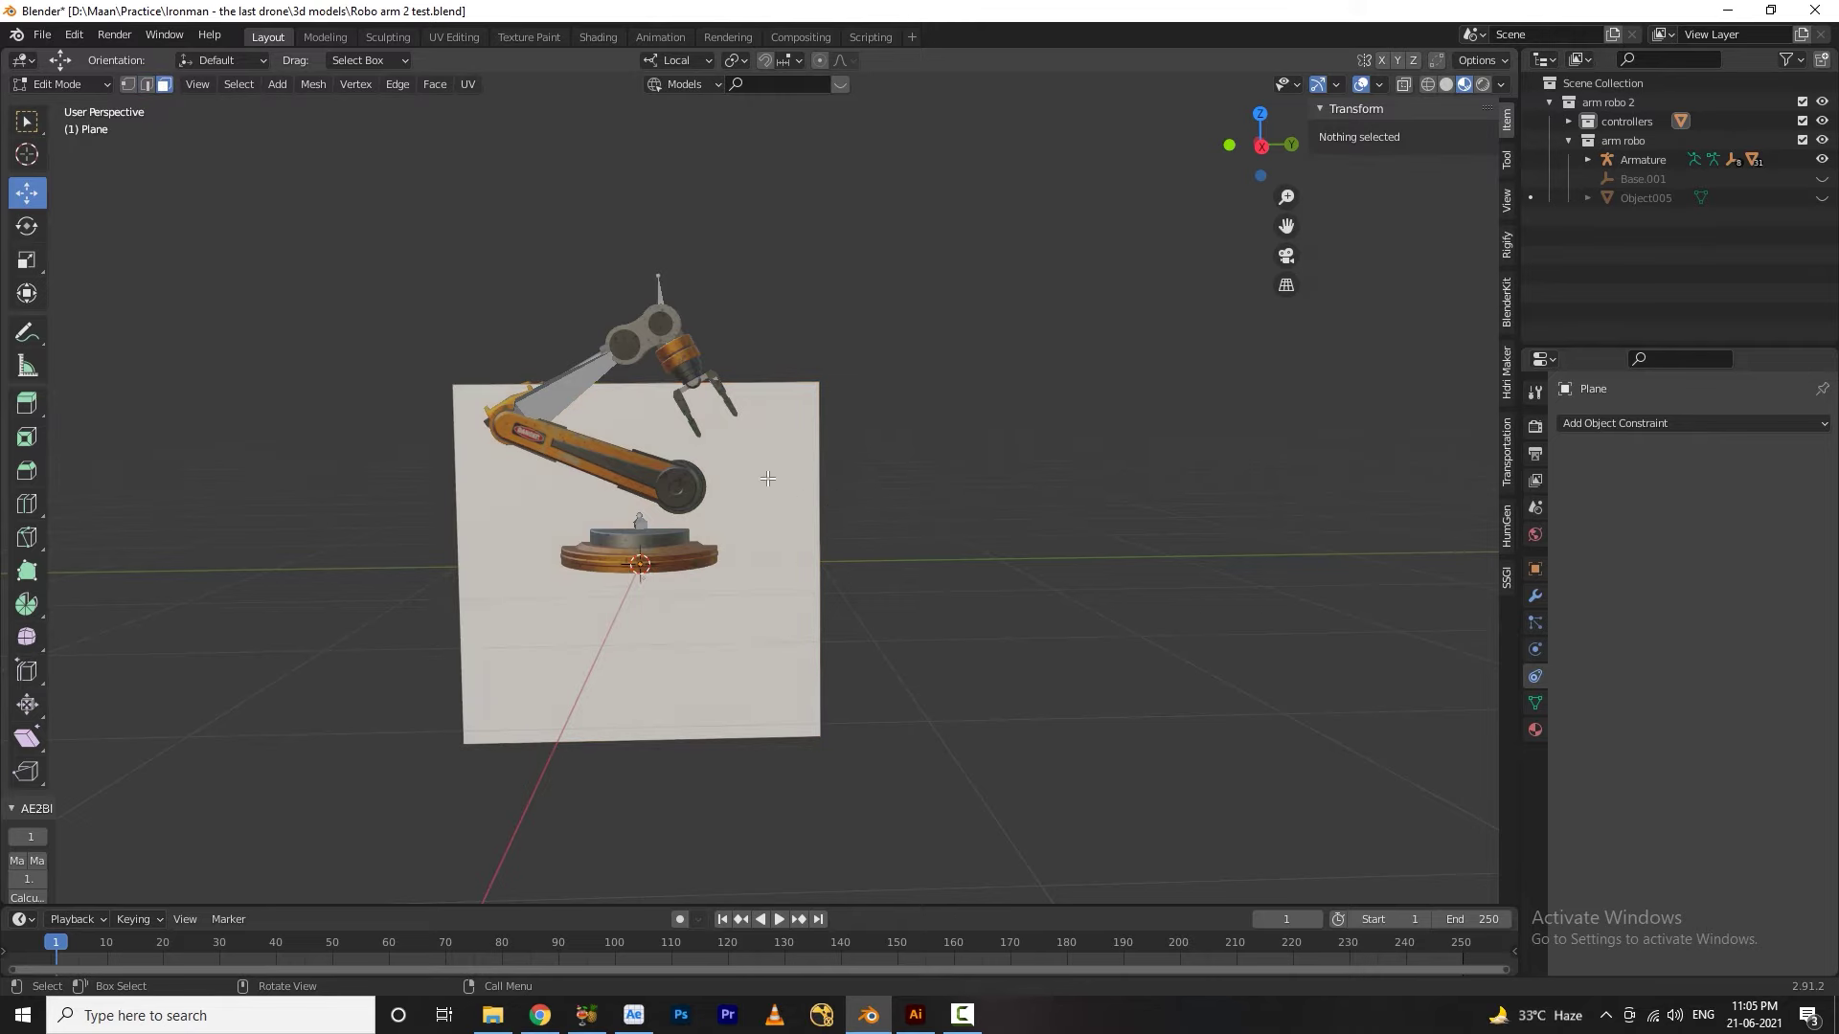
pyautogui.click(763, 475)
pyautogui.press('x')
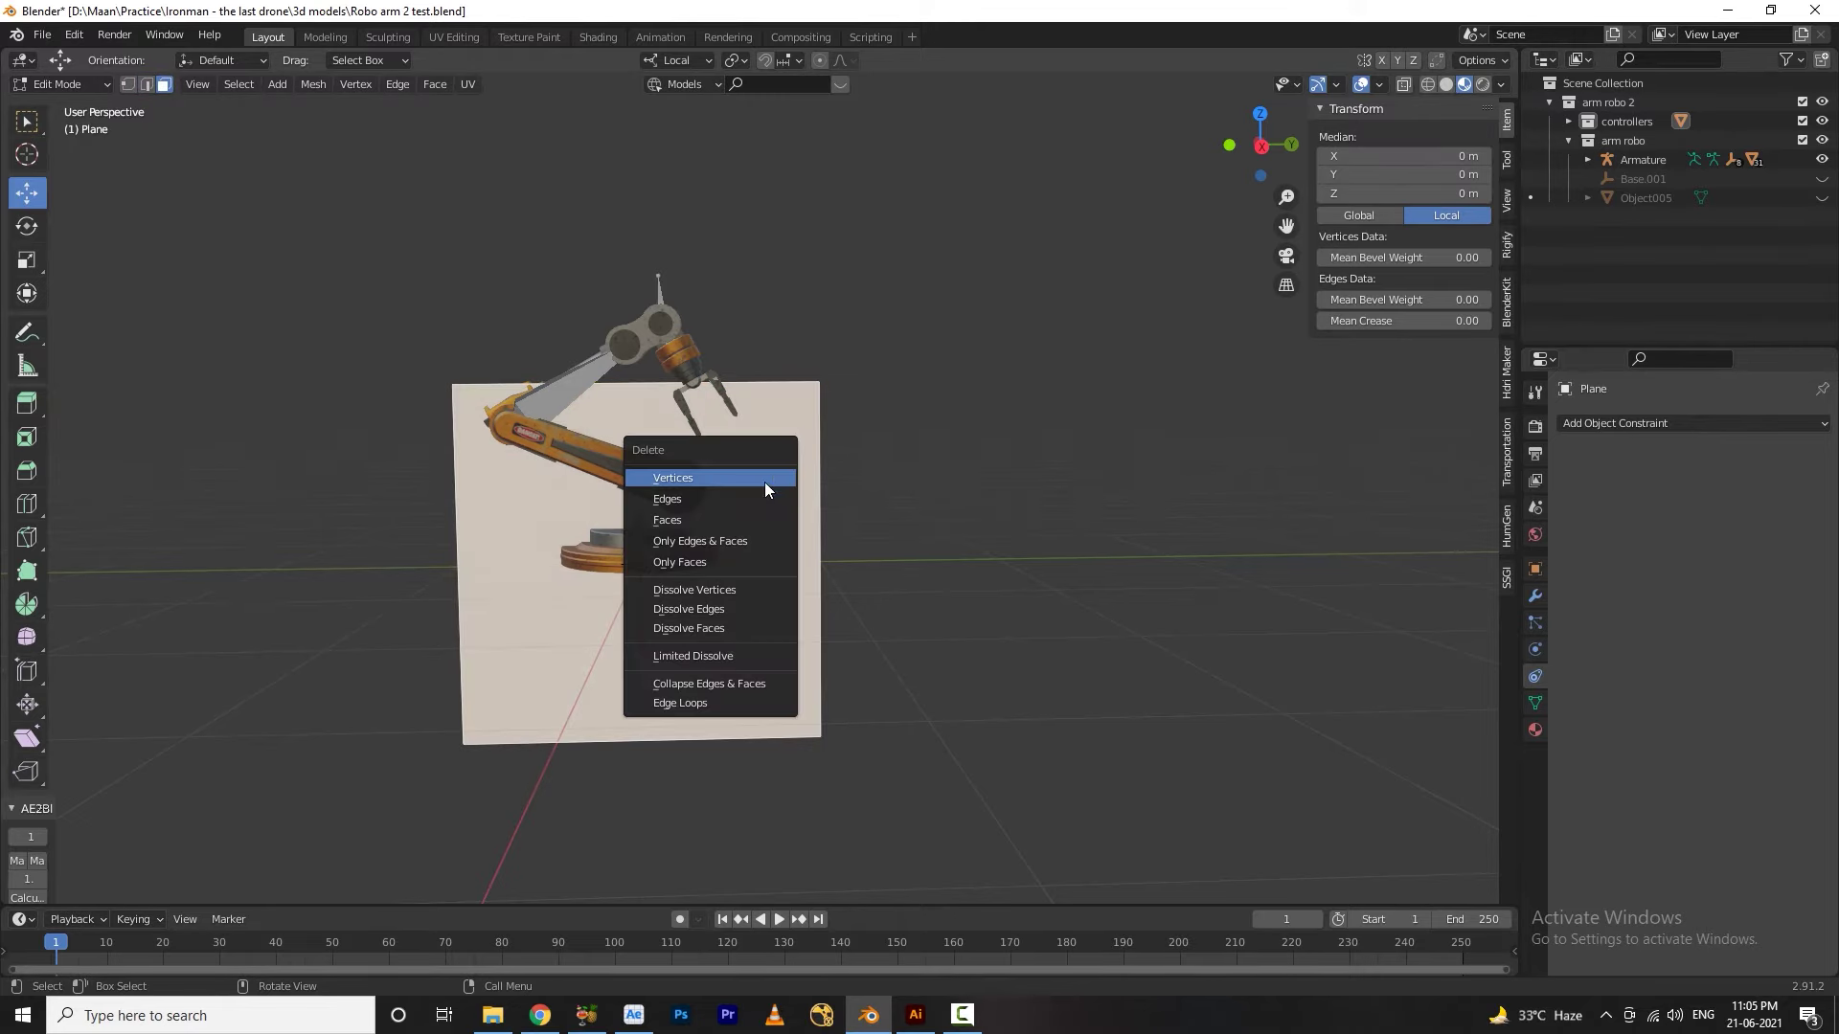
pyautogui.click(718, 561)
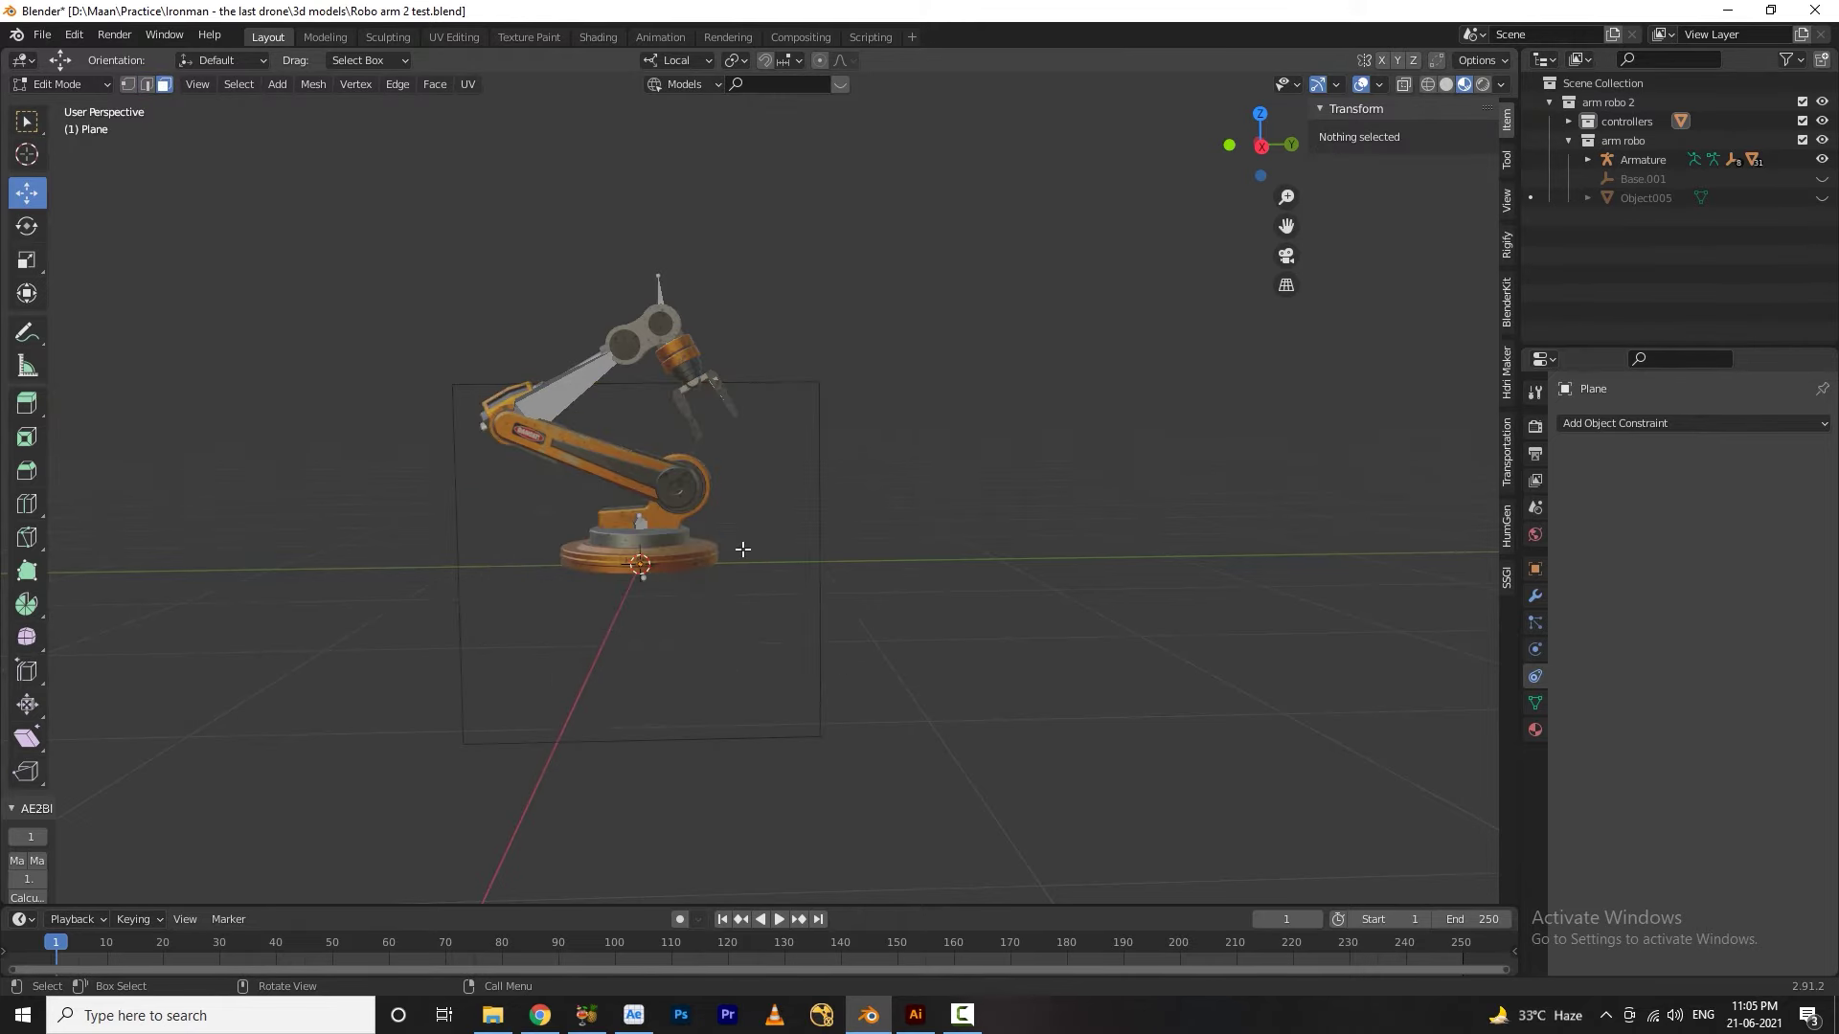
pyautogui.moveTo(326, 293); pyautogui.dragTo(826, 767)
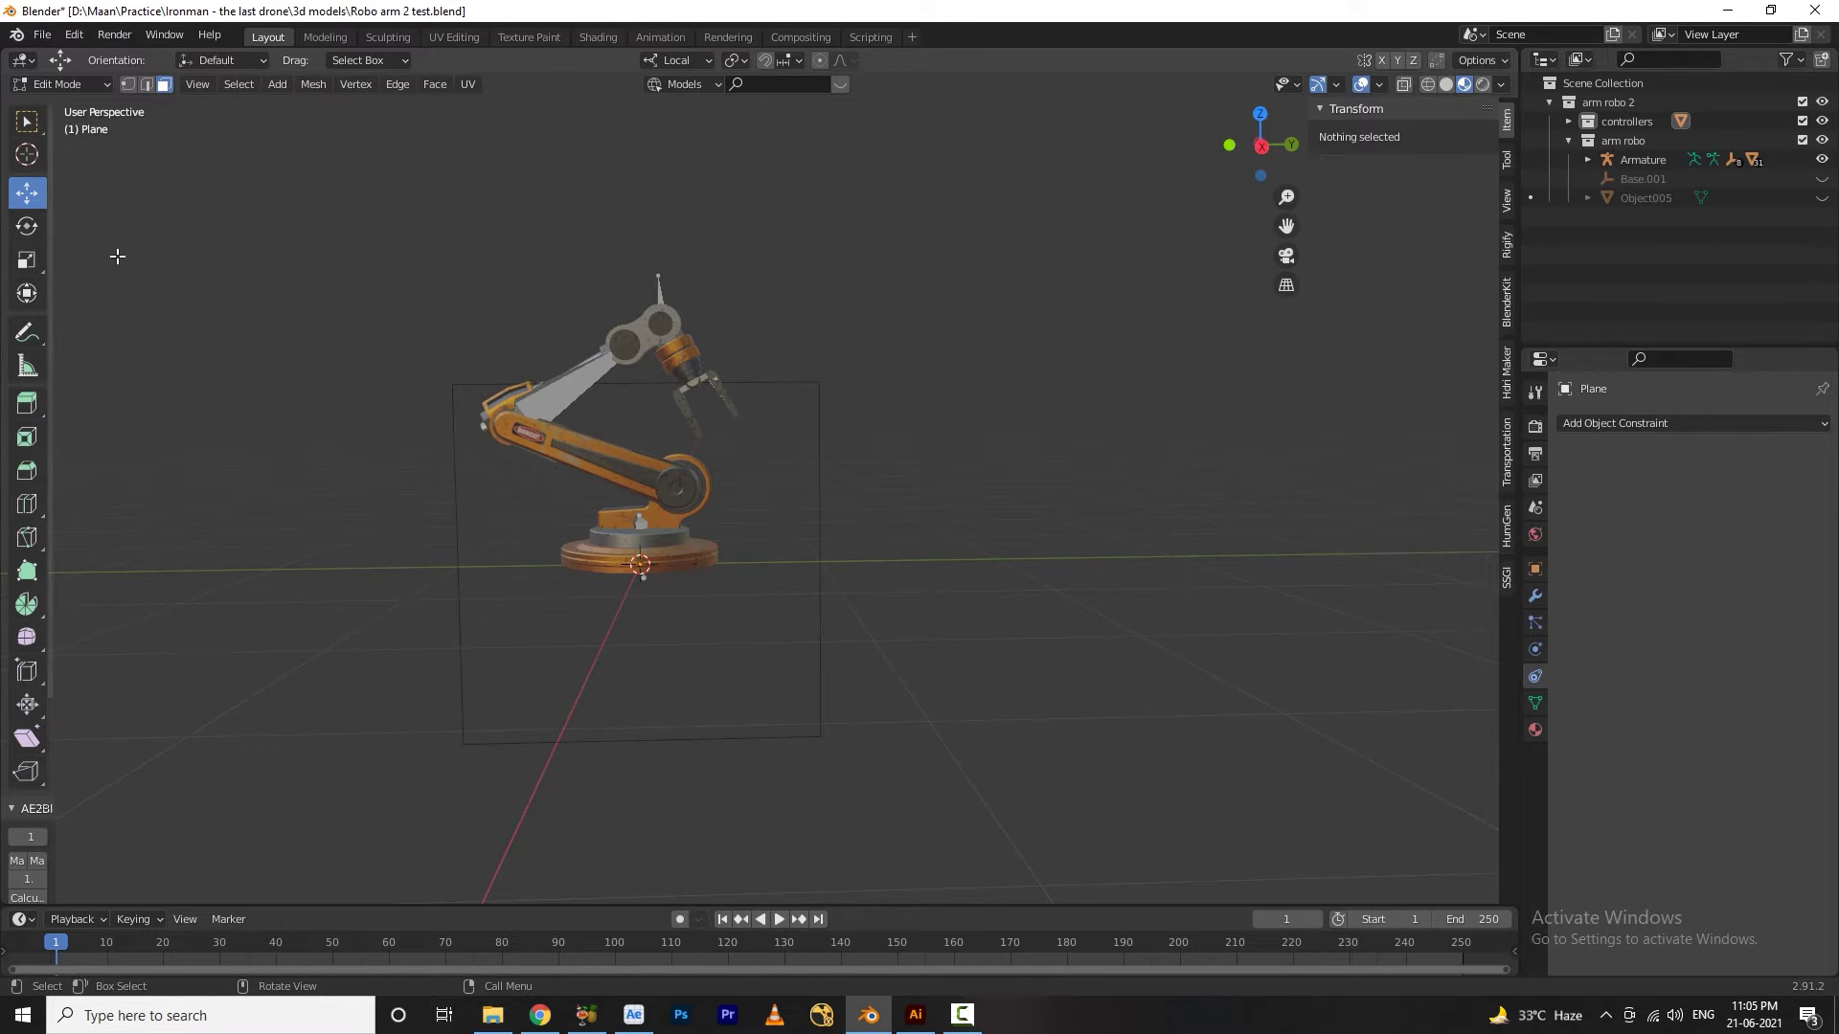
pyautogui.press('a')
# Scale the plane outline along X to narrow it
pyautogui.click(26, 259)
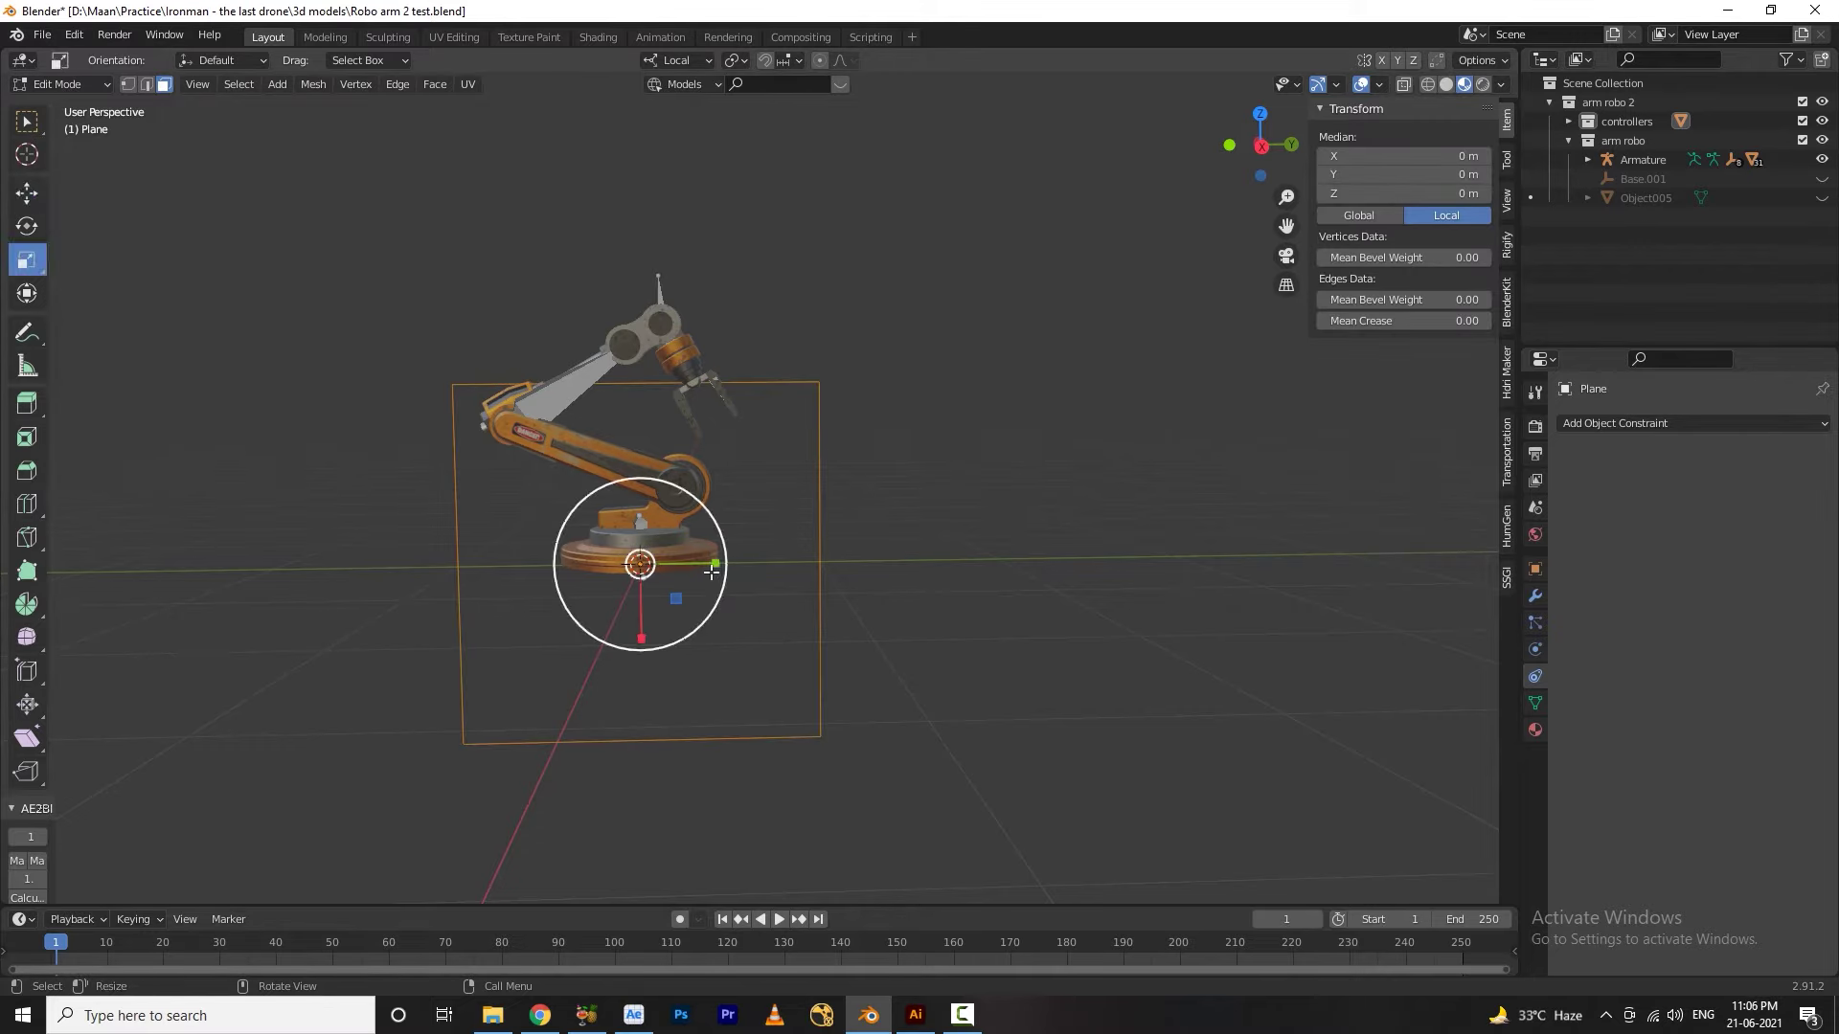
pyautogui.press('s')
pyautogui.press('x')
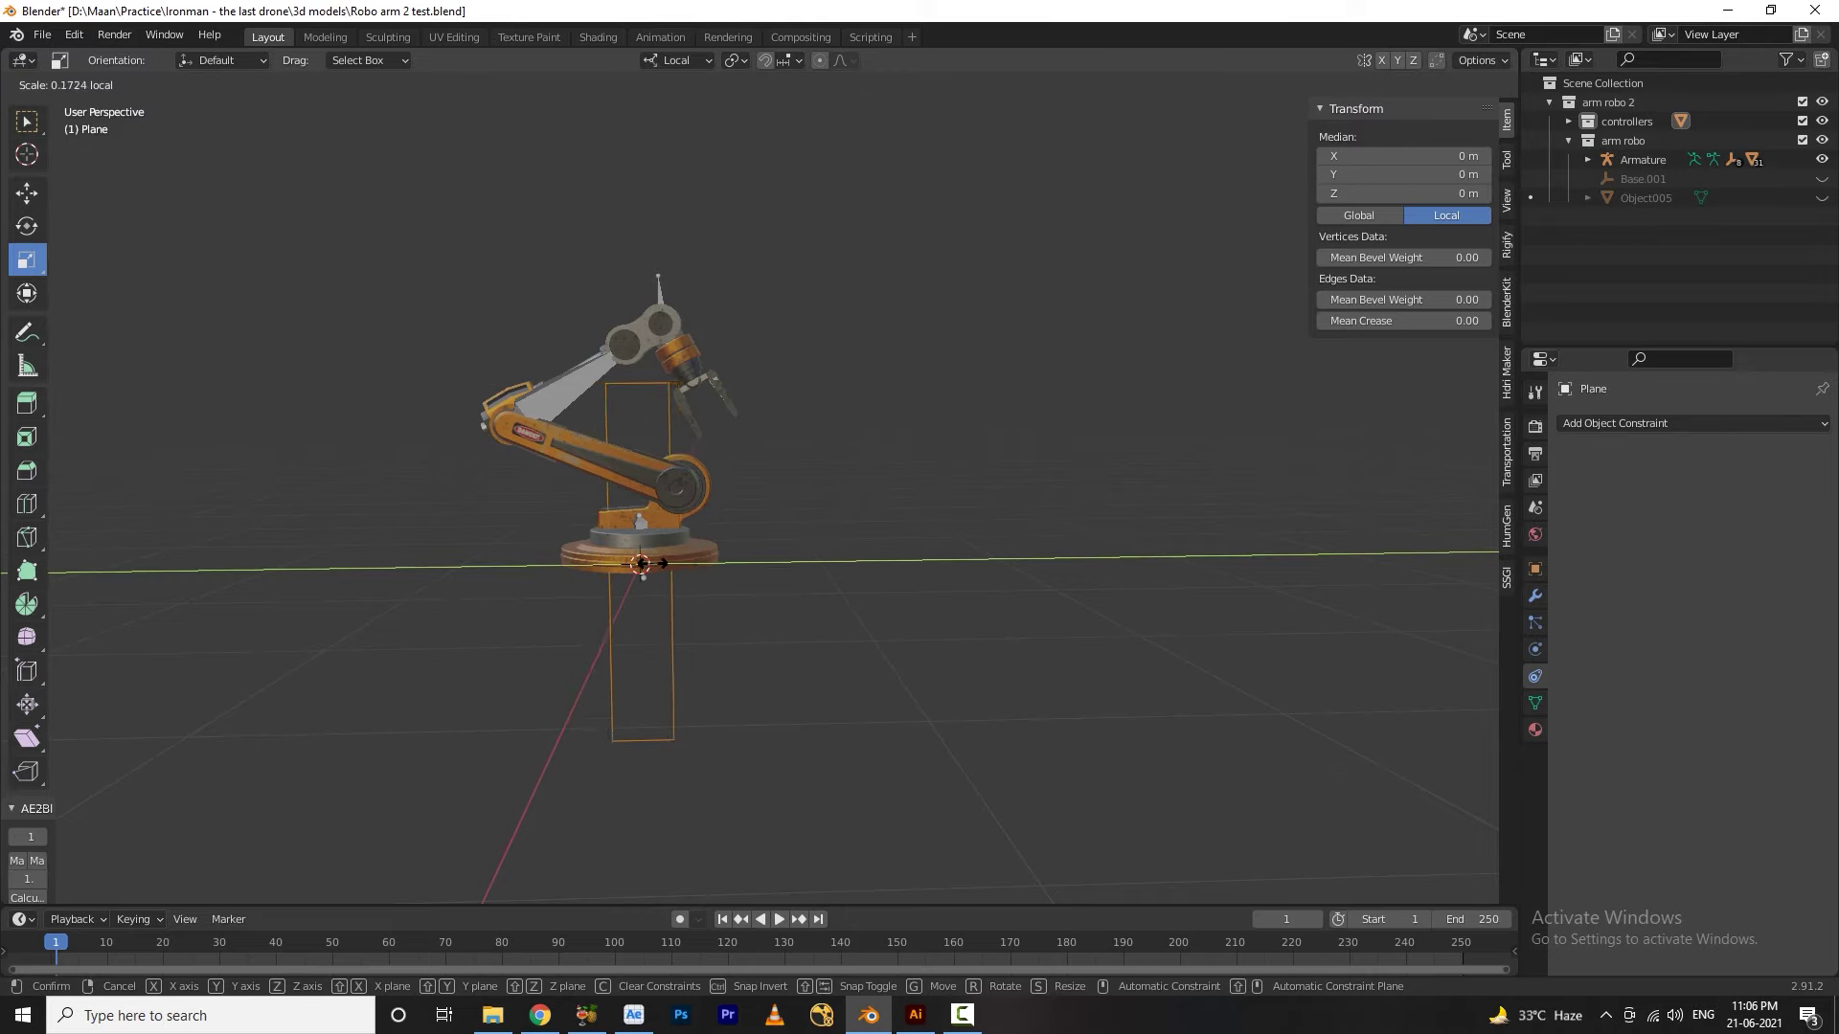
pyautogui.click(655, 566)
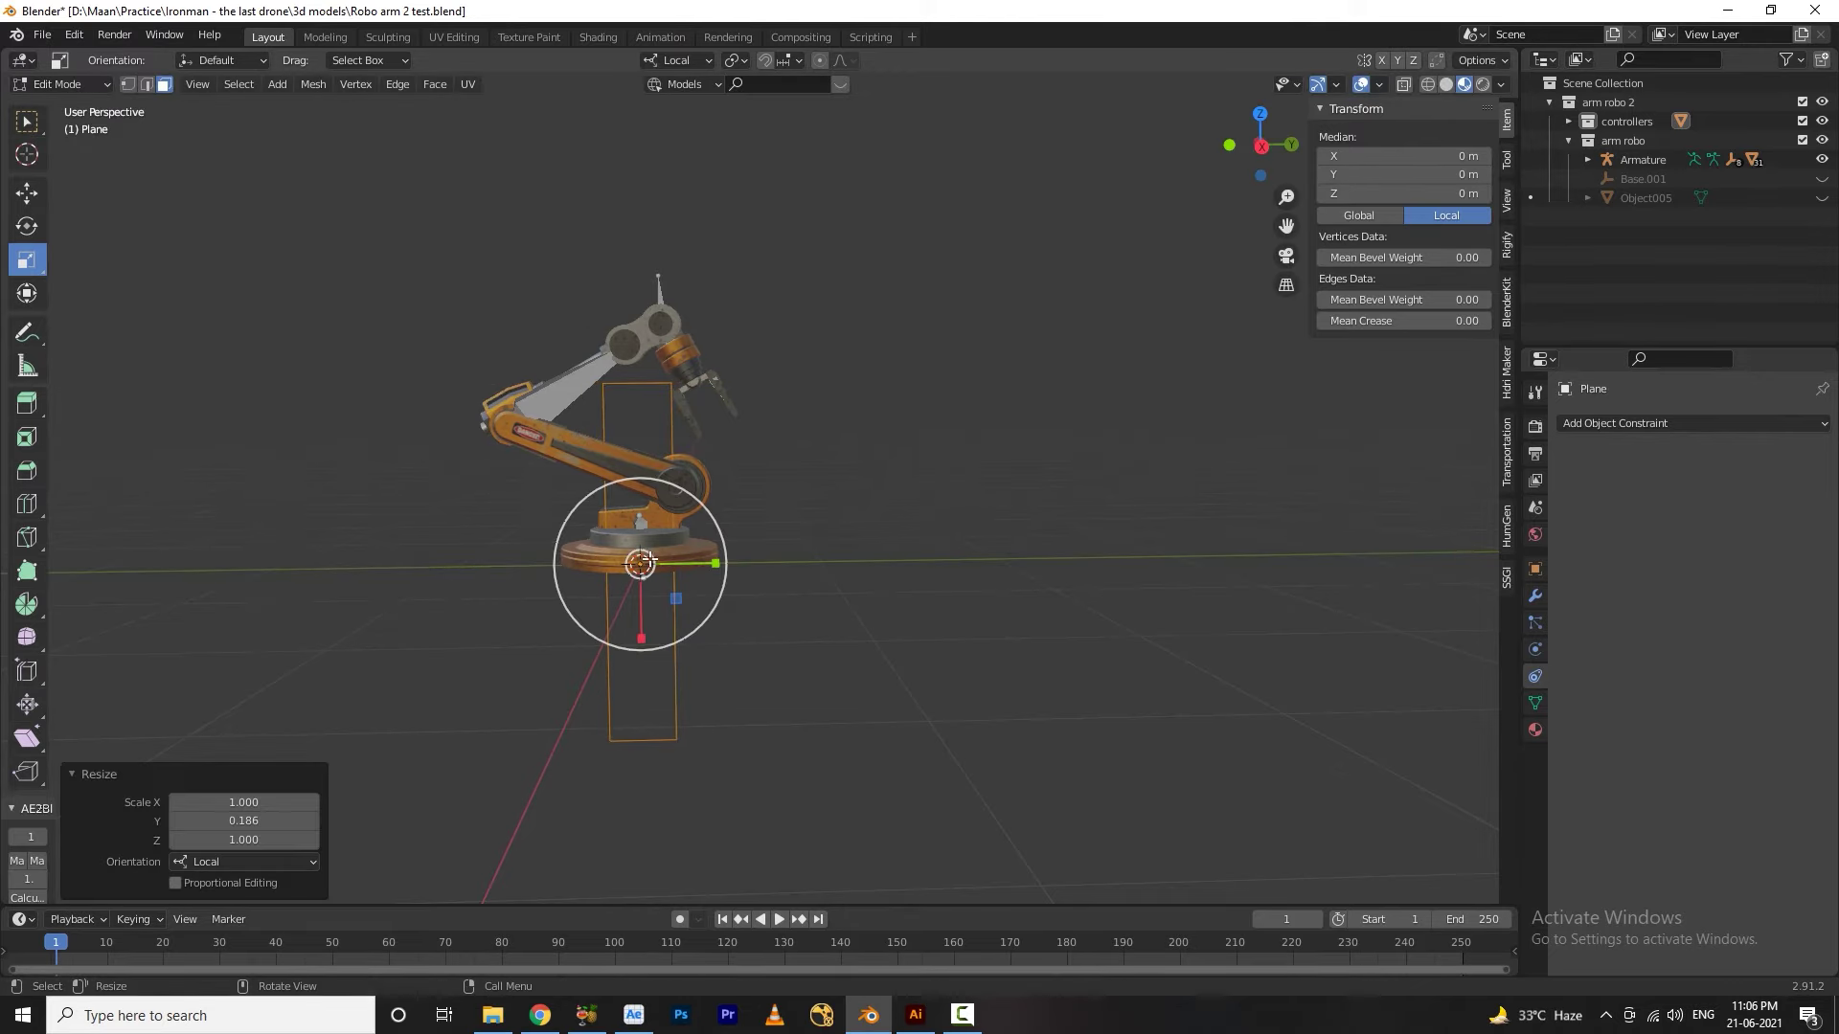
# Move the outline along local X so it stands above the origin
pyautogui.click(27, 193)
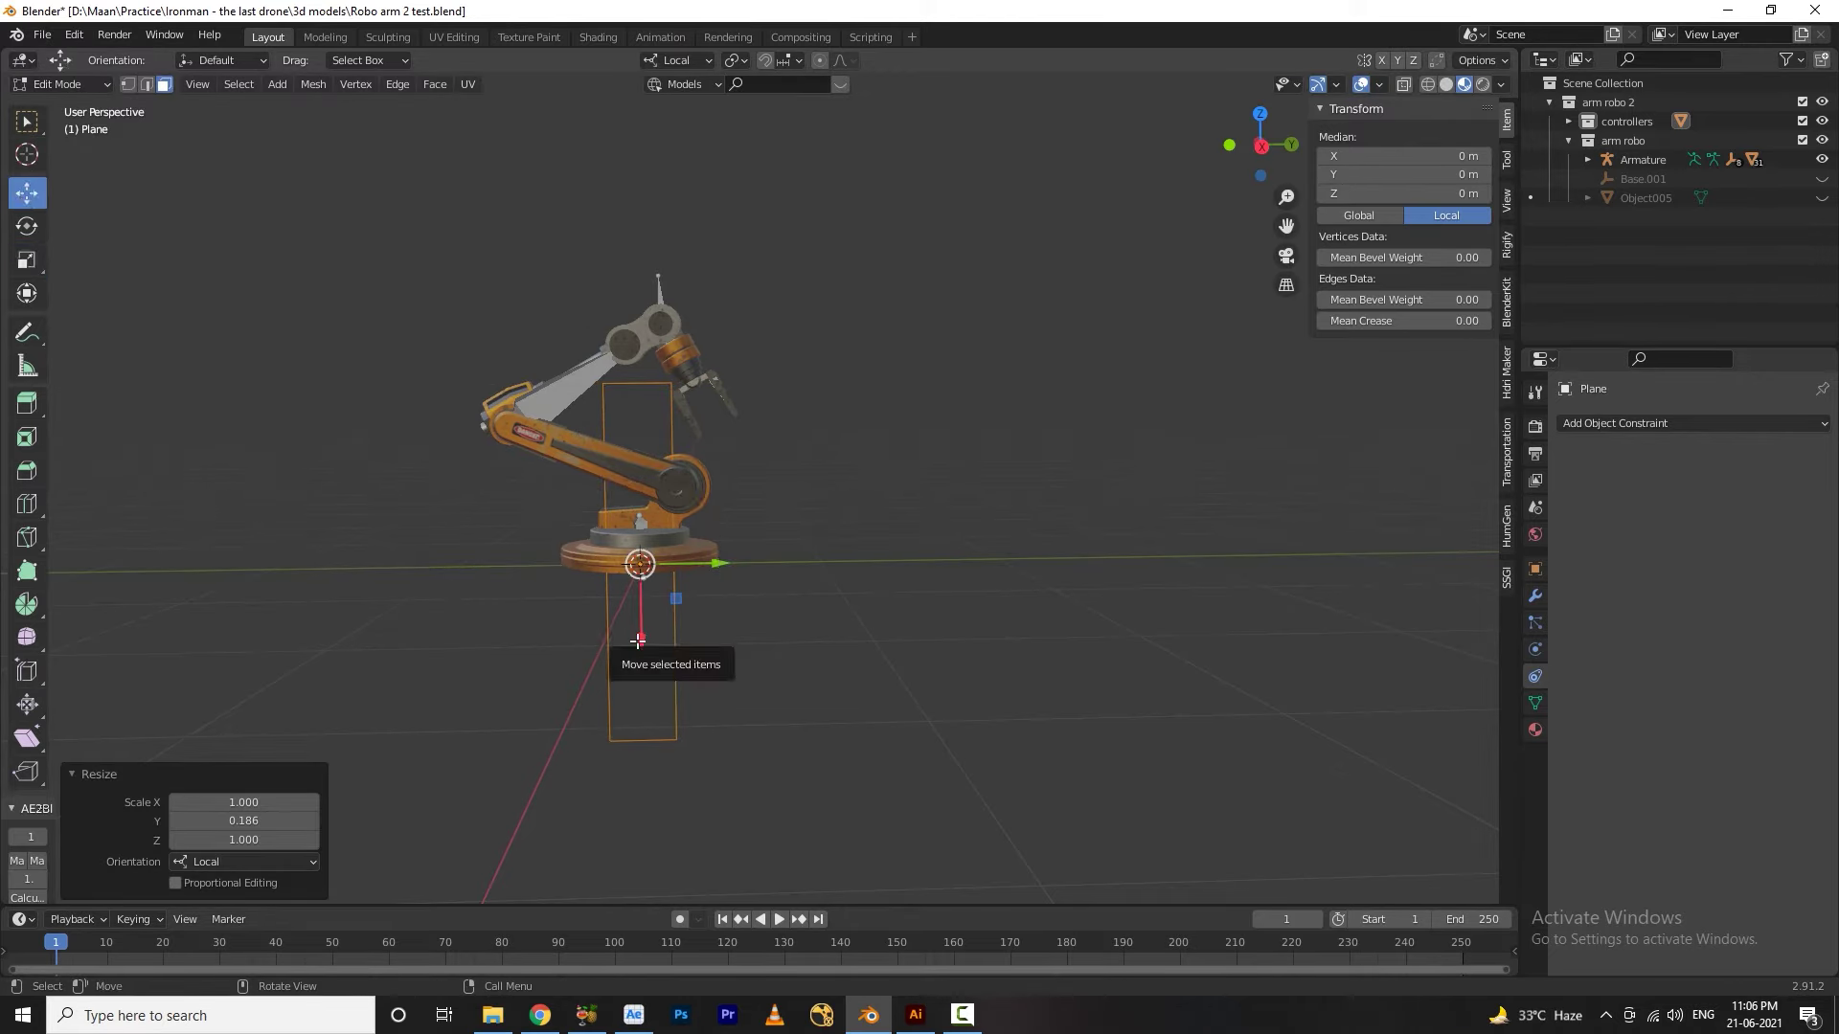
pyautogui.press('g')
pyautogui.press('x')
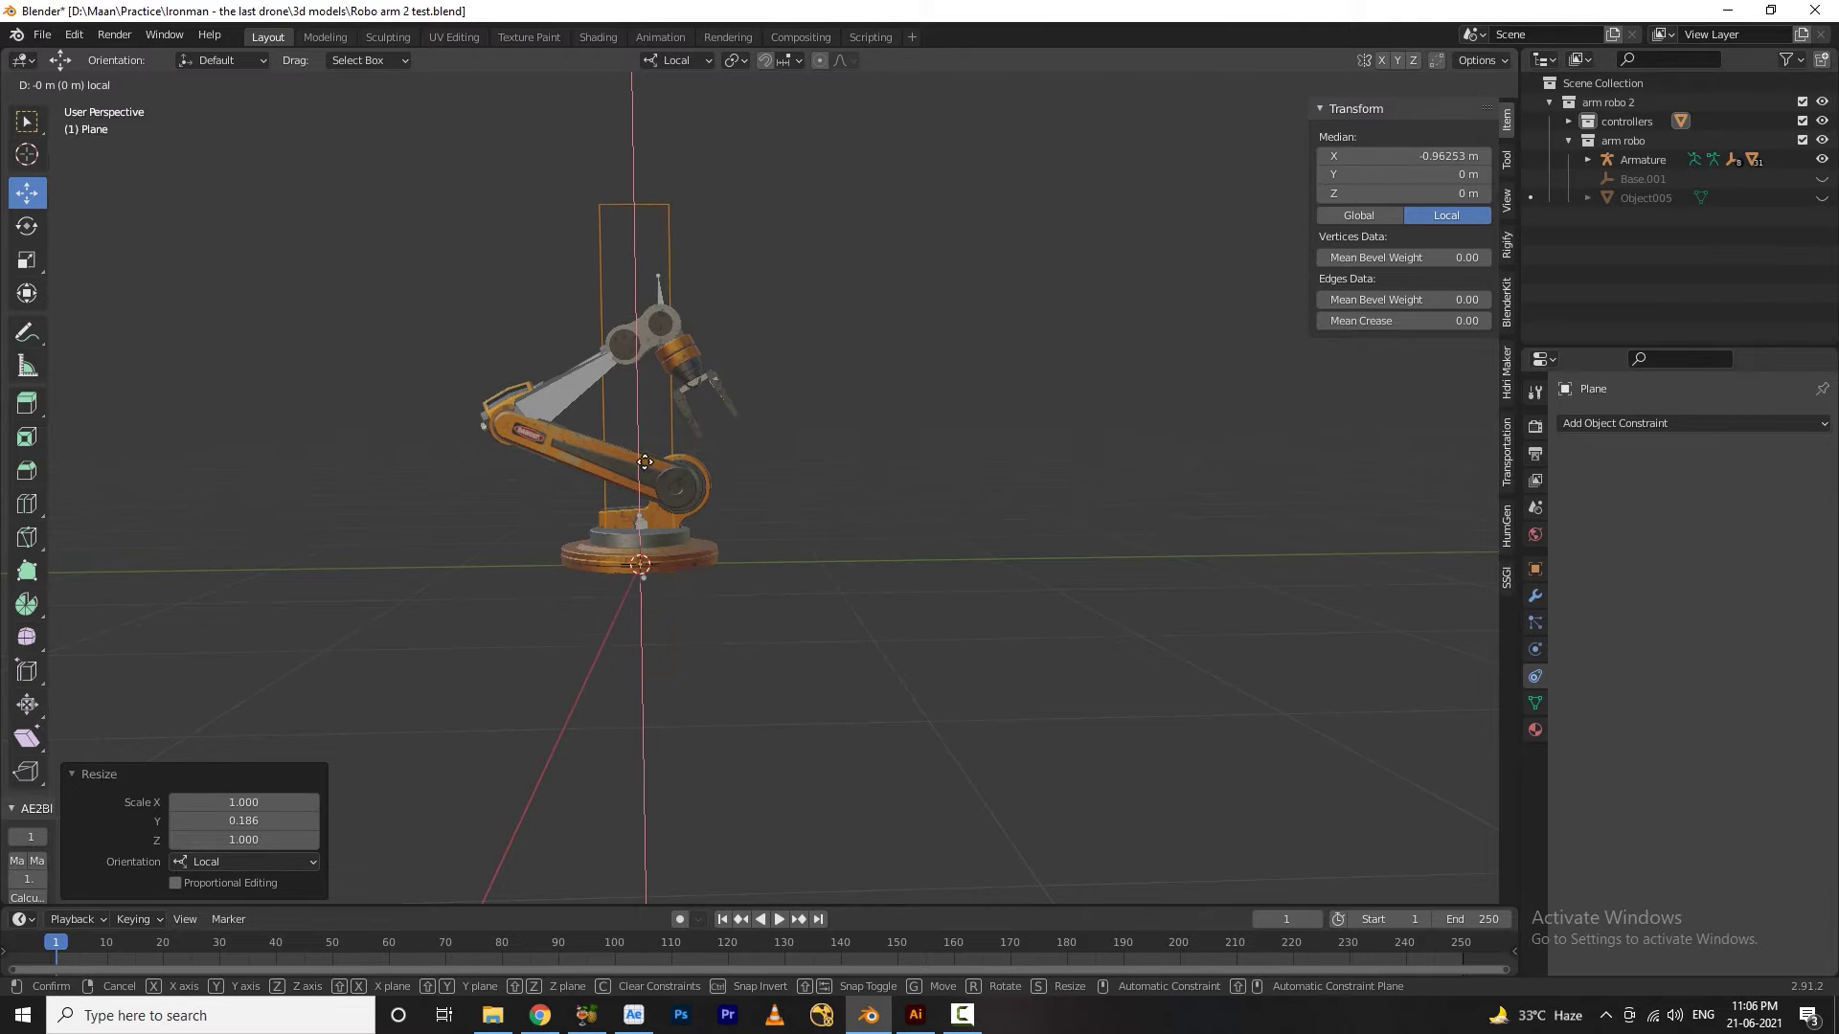
pyautogui.click(643, 466)
pyautogui.scroll(5, 655, 612)
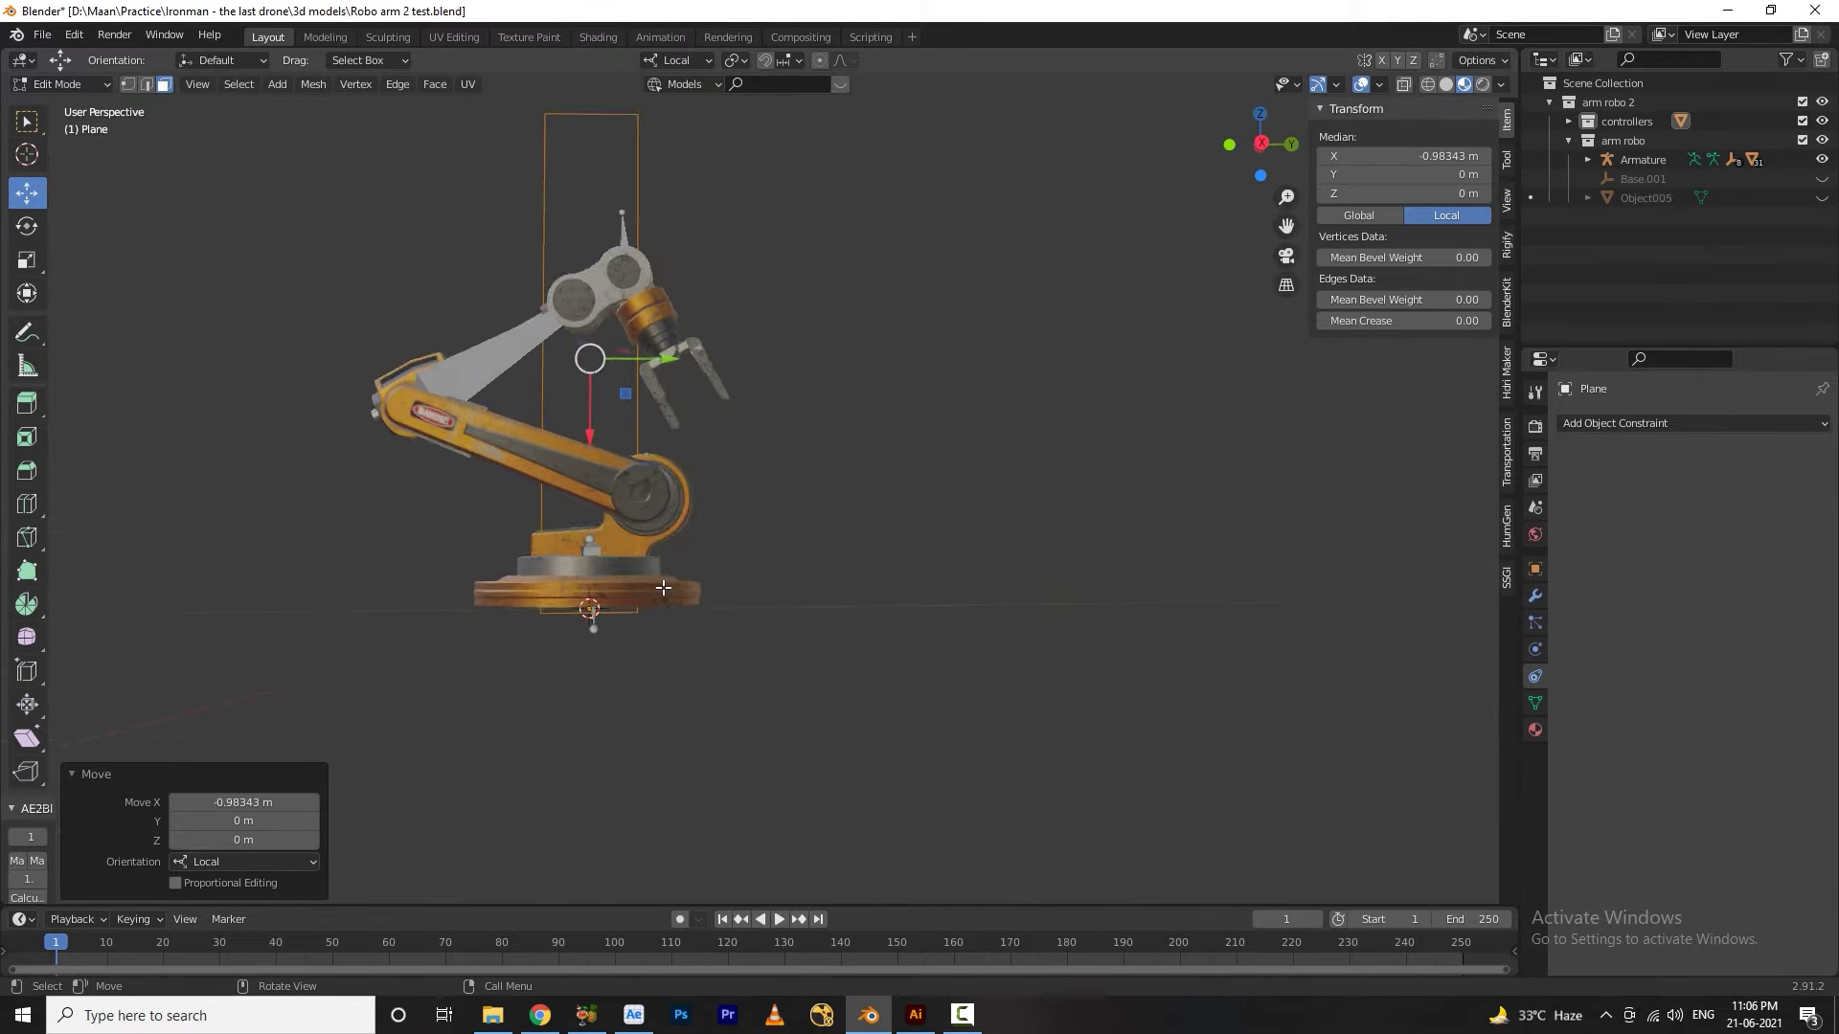
pyautogui.moveTo(655, 613); pyautogui.dragTo(690, 604, button='middle')
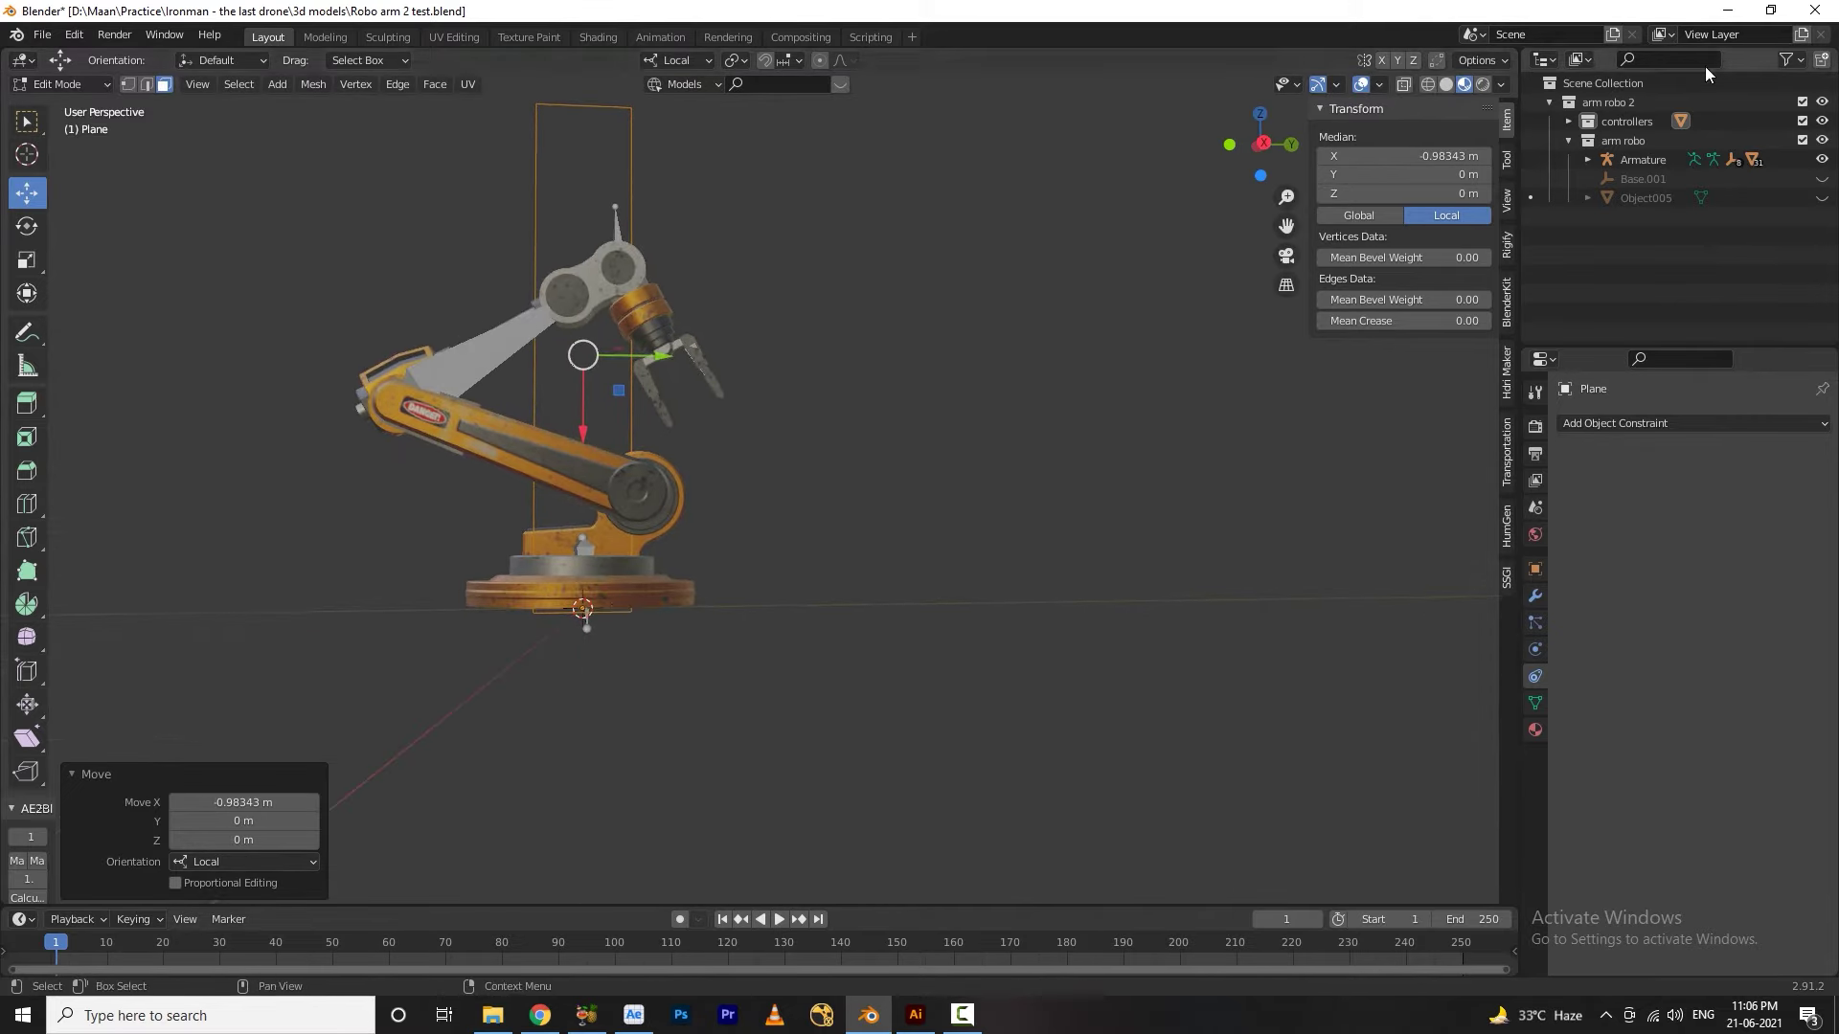
# Hide the 'arm robo' collection and nudge the plane along local X
pyautogui.click(1821, 142)
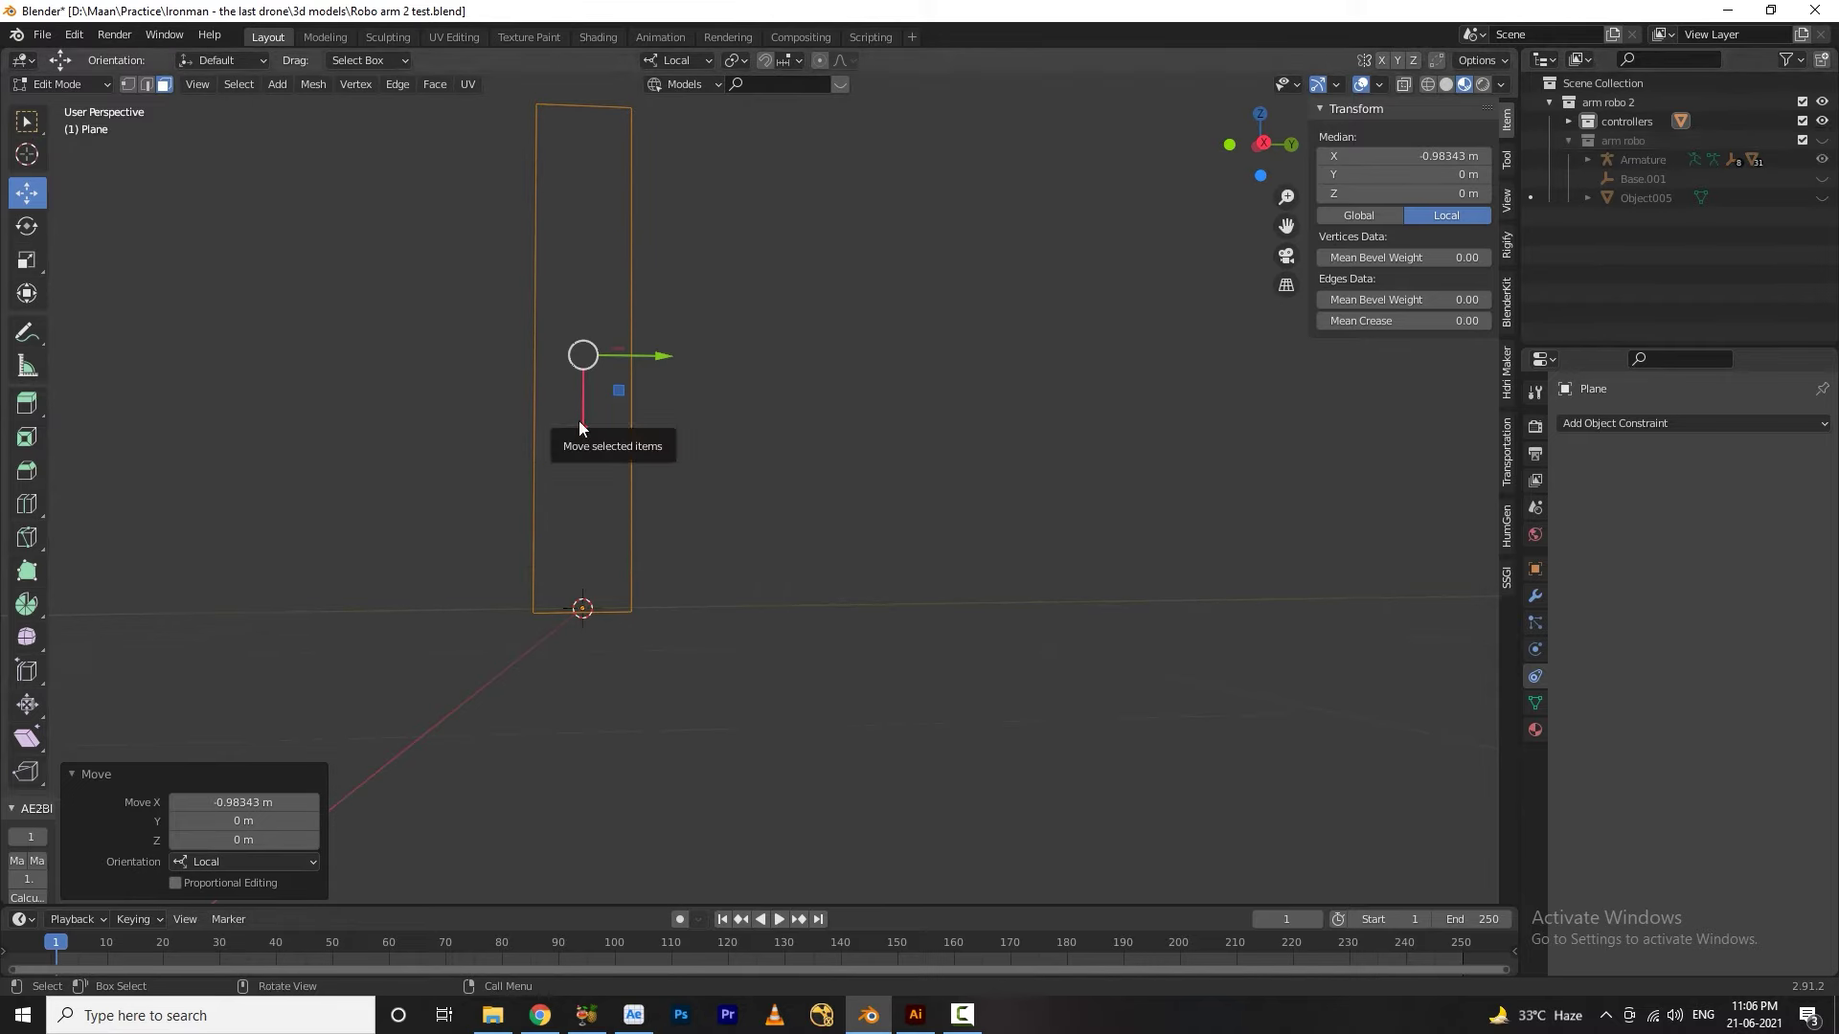
pyautogui.moveTo(580, 427); pyautogui.dragTo(607, 479)
pyautogui.moveTo(608, 479)
pyautogui.mouseDown(button='middle')
pyautogui.moveTo(700, 503)
pyautogui.moveTo(621, 499)
pyautogui.mouseUp(button='middle')
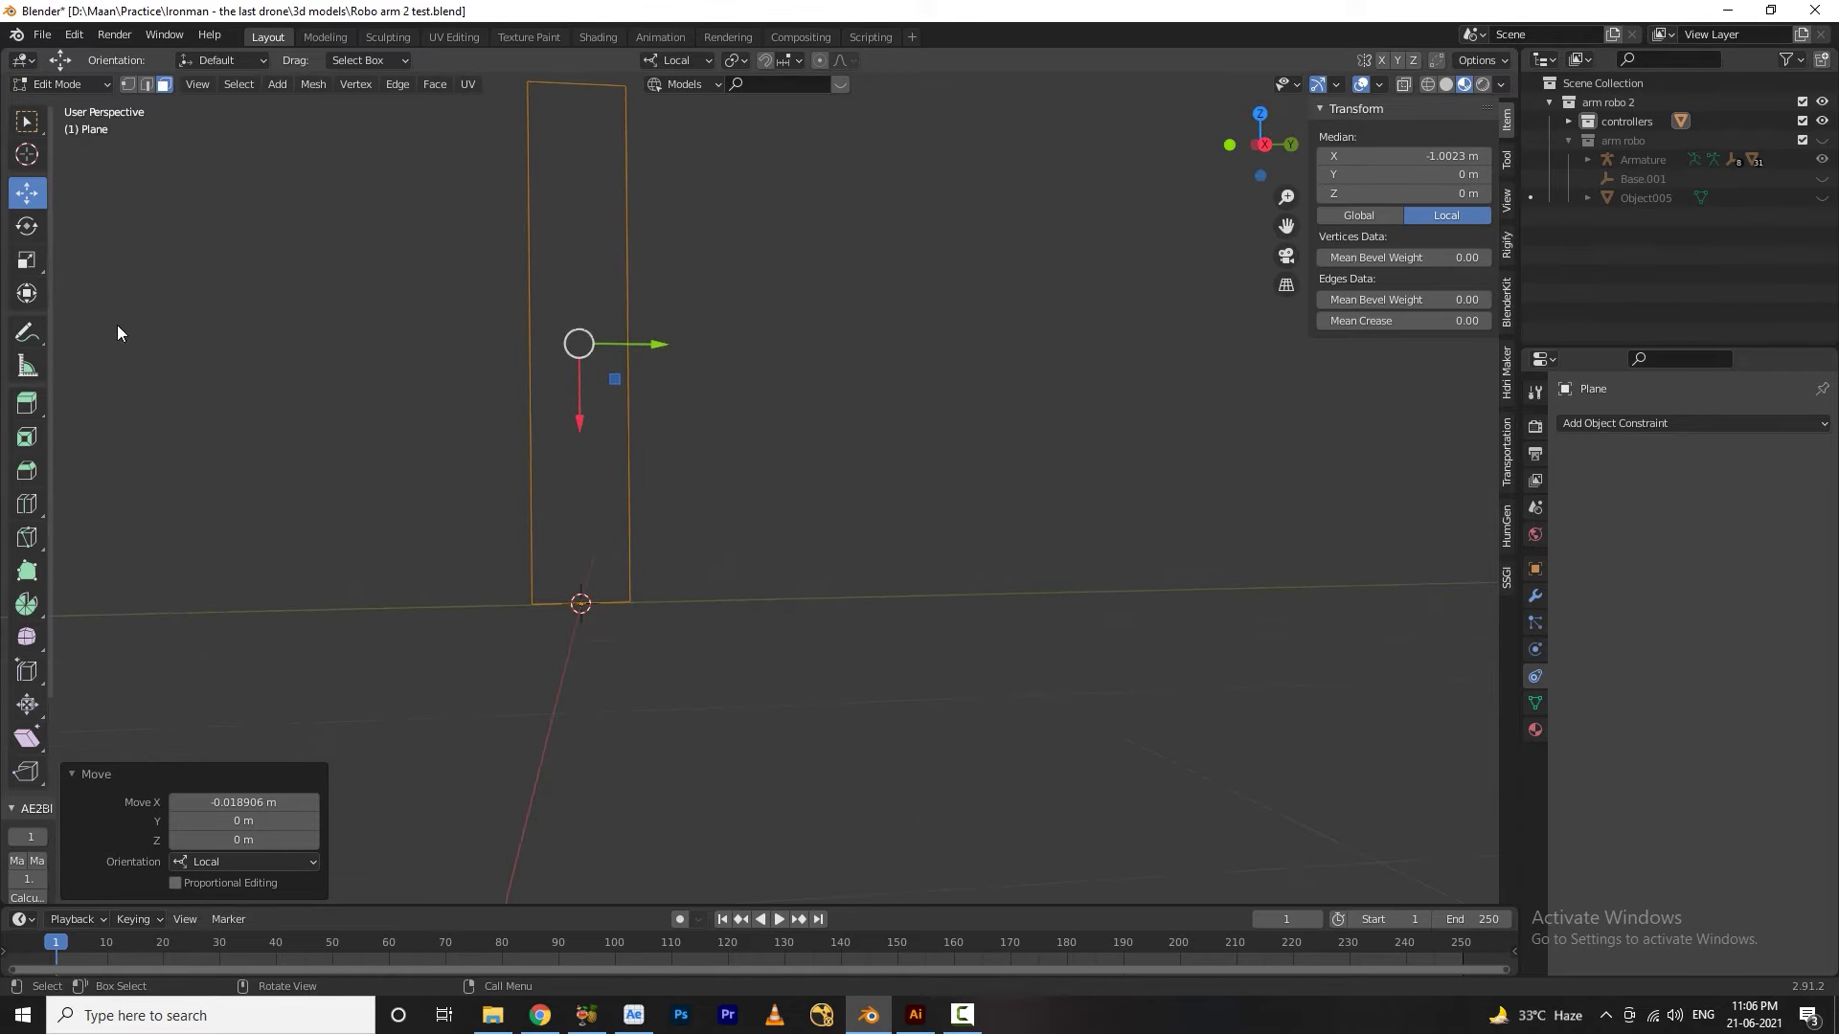
# Try moving the top edge along local X, cancel, and return to Object Mode
pyautogui.click(145, 83)
pyautogui.scroll(-2, 665, 261)
pyautogui.click(637, 203)
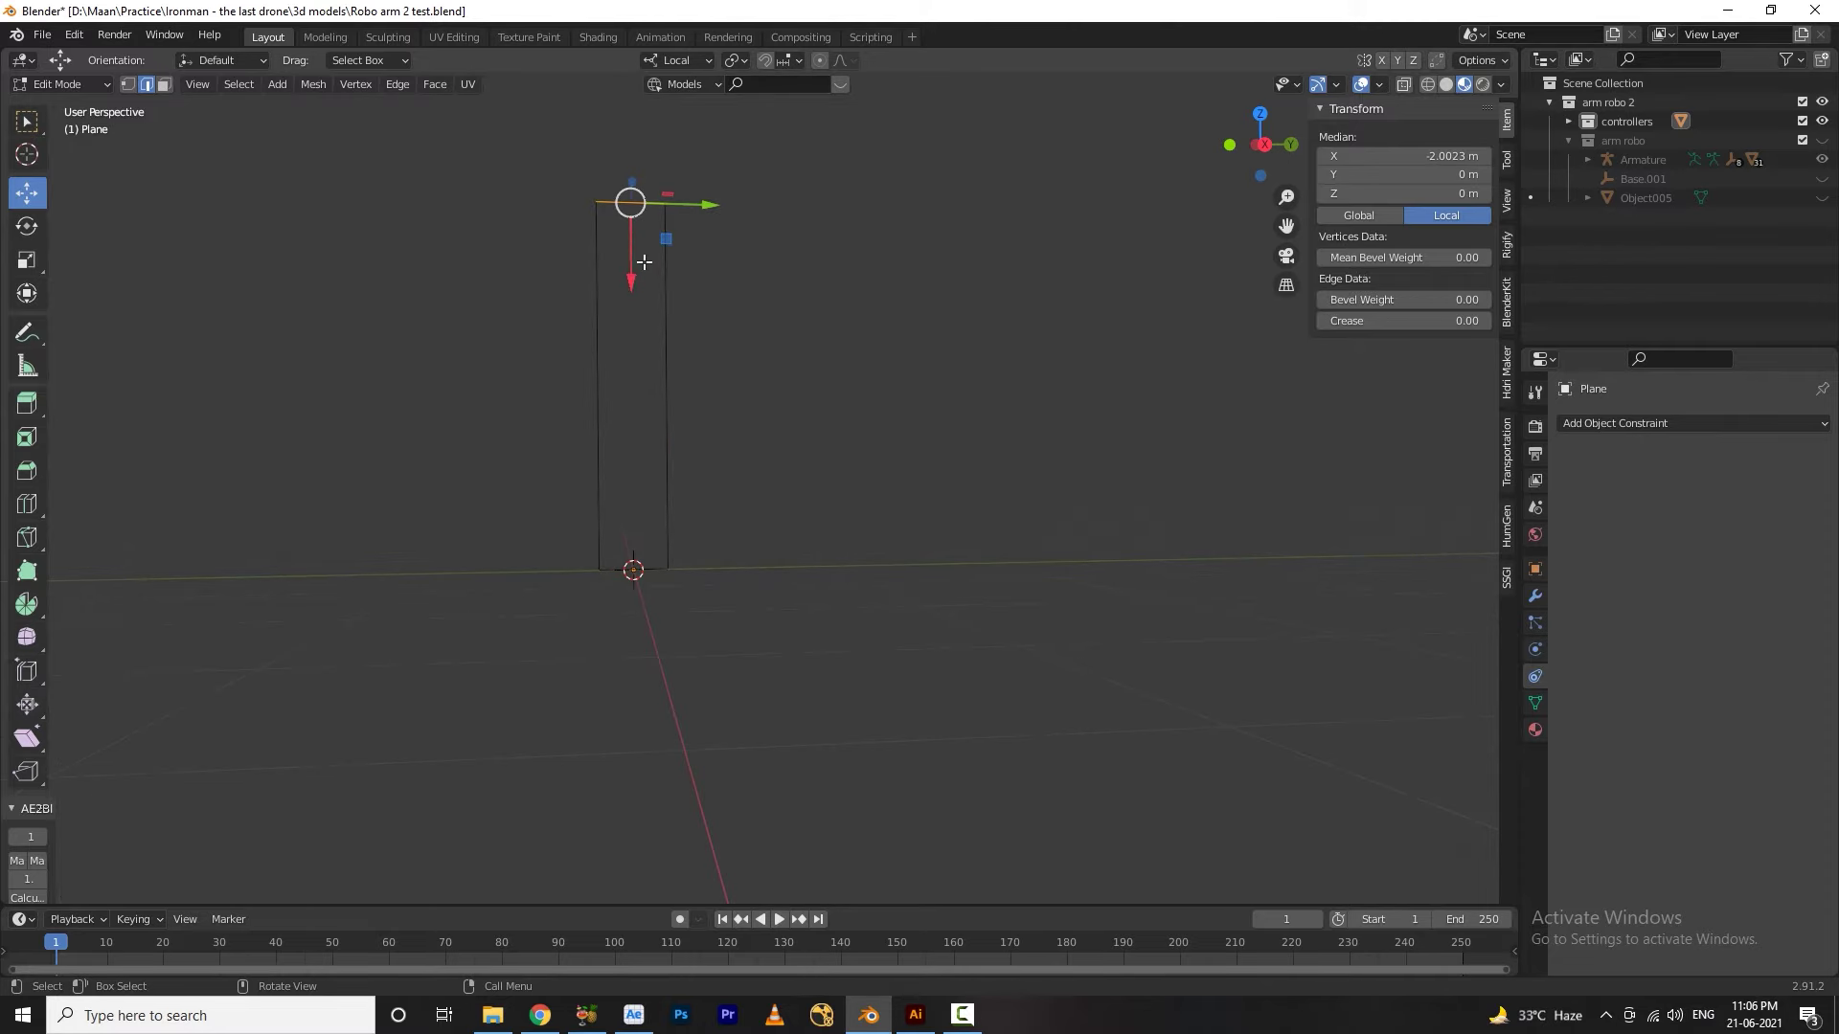
pyautogui.press('g')
pyautogui.press('x')
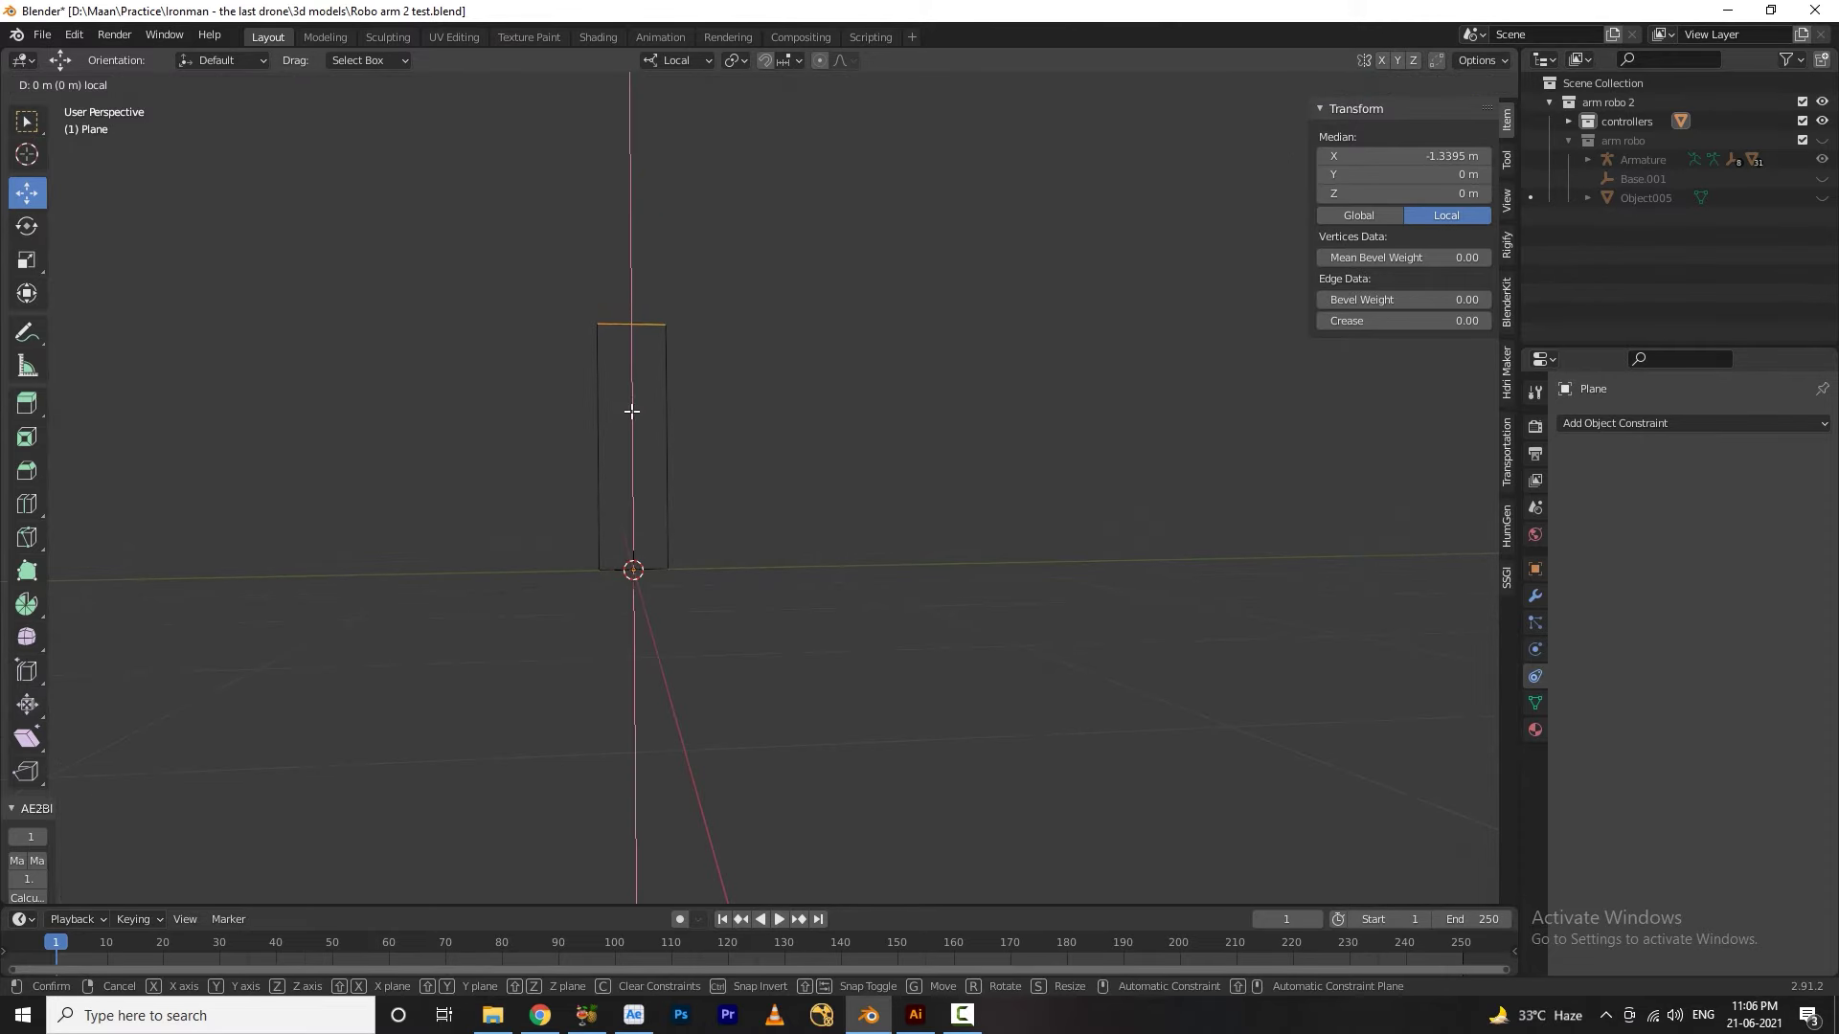
pyautogui.press('Escape')
pyautogui.click(72, 84)
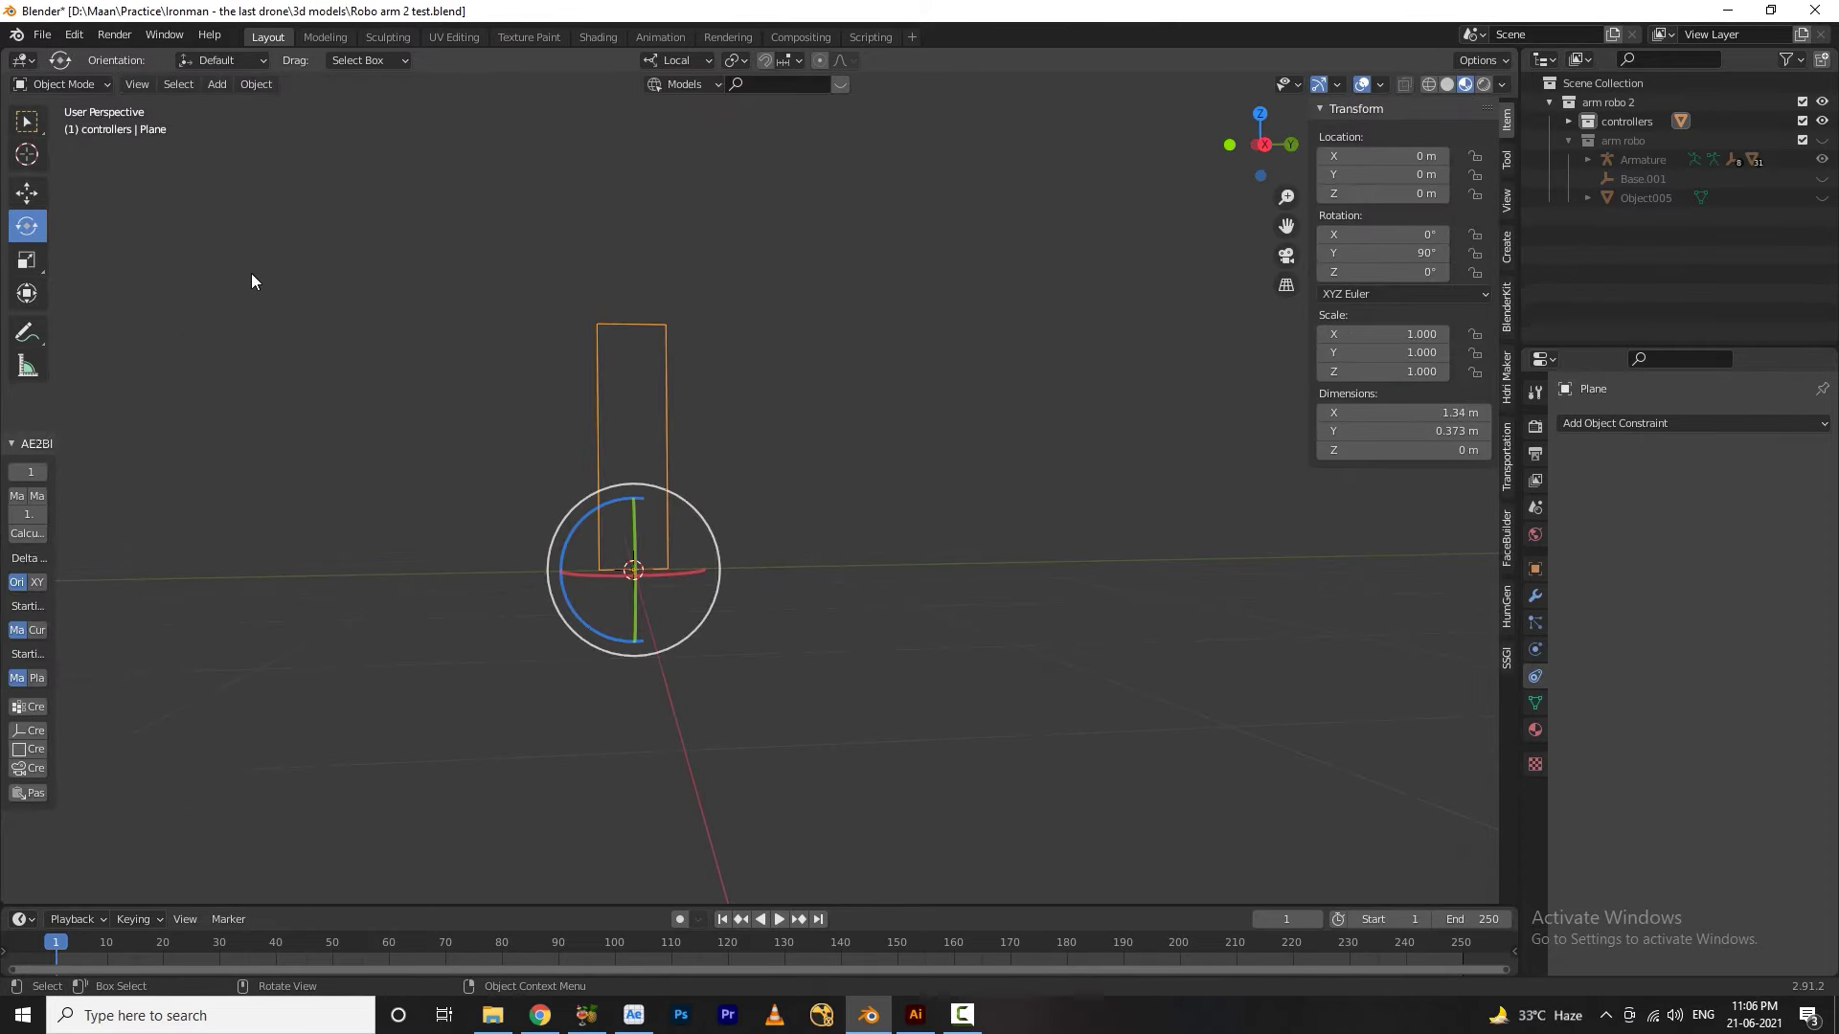
# Add a Circle empty from the Add menu and rotate it with R Z 90
pyautogui.moveTo(252, 273); pyautogui.dragTo(764, 599, button='middle')
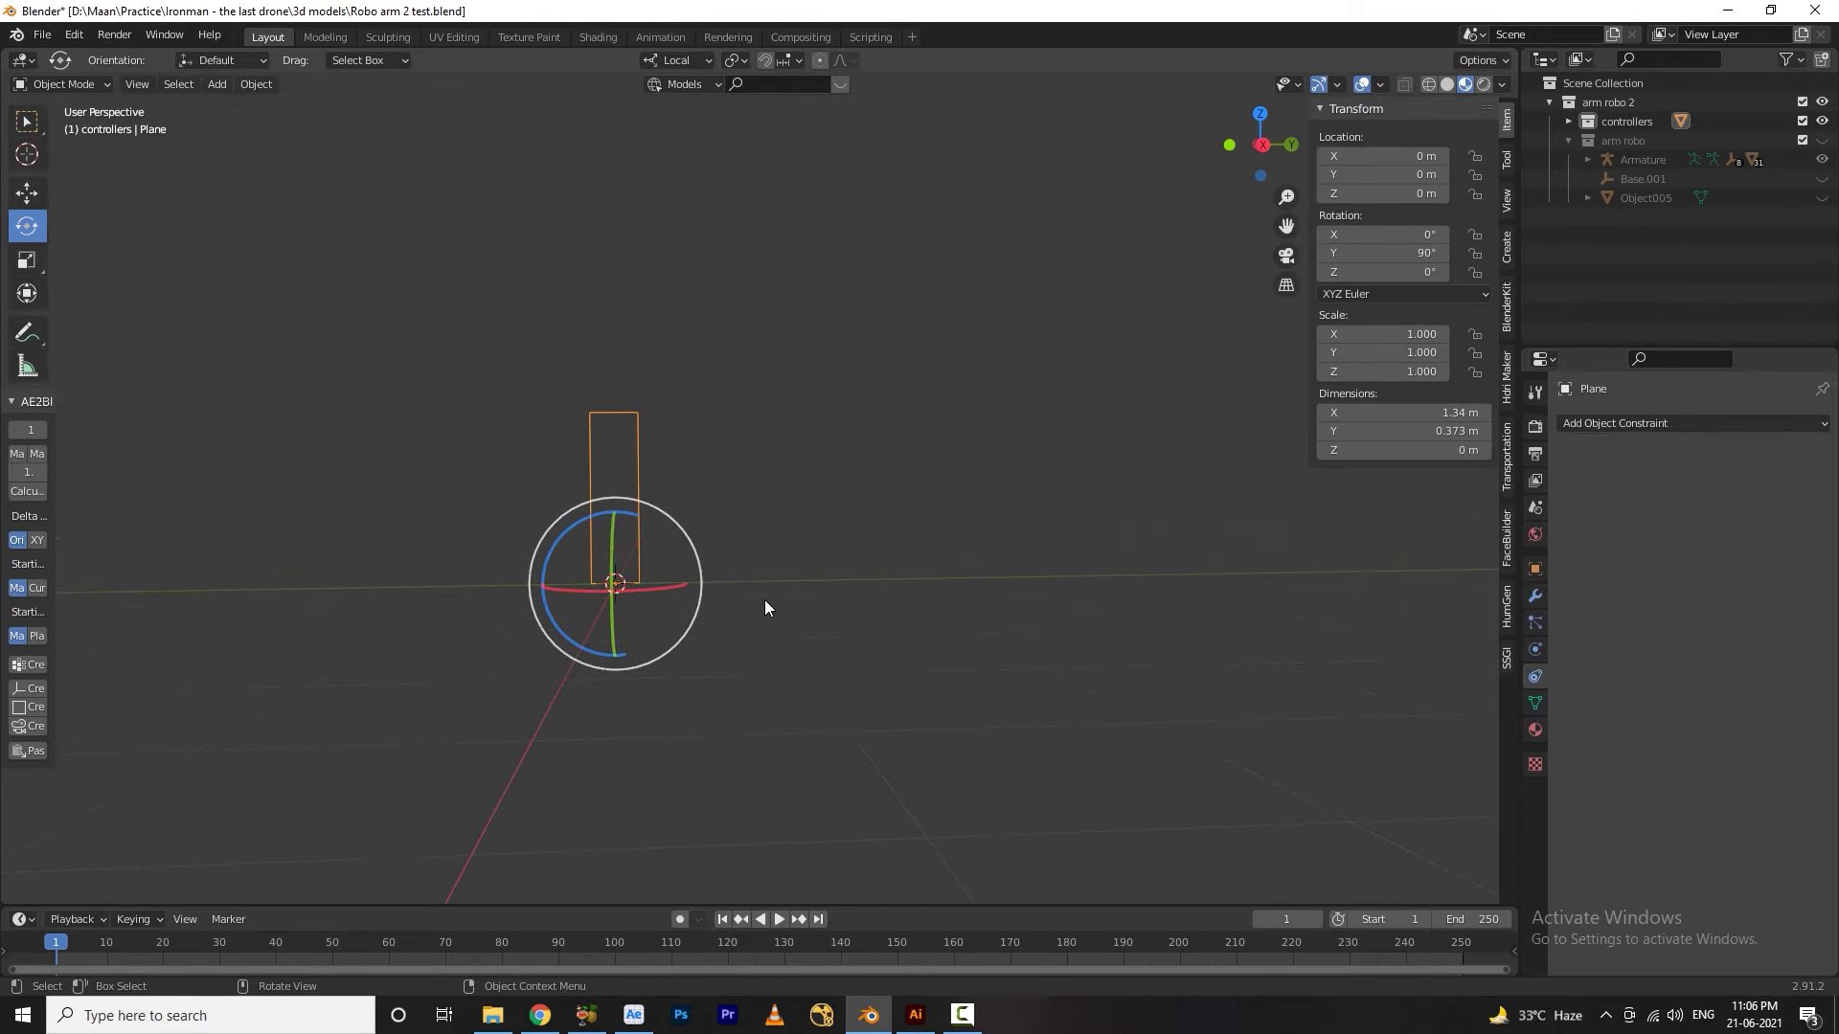
pyautogui.moveTo(791, 600); pyautogui.dragTo(827, 597, button='middle')
pyautogui.click(218, 85)
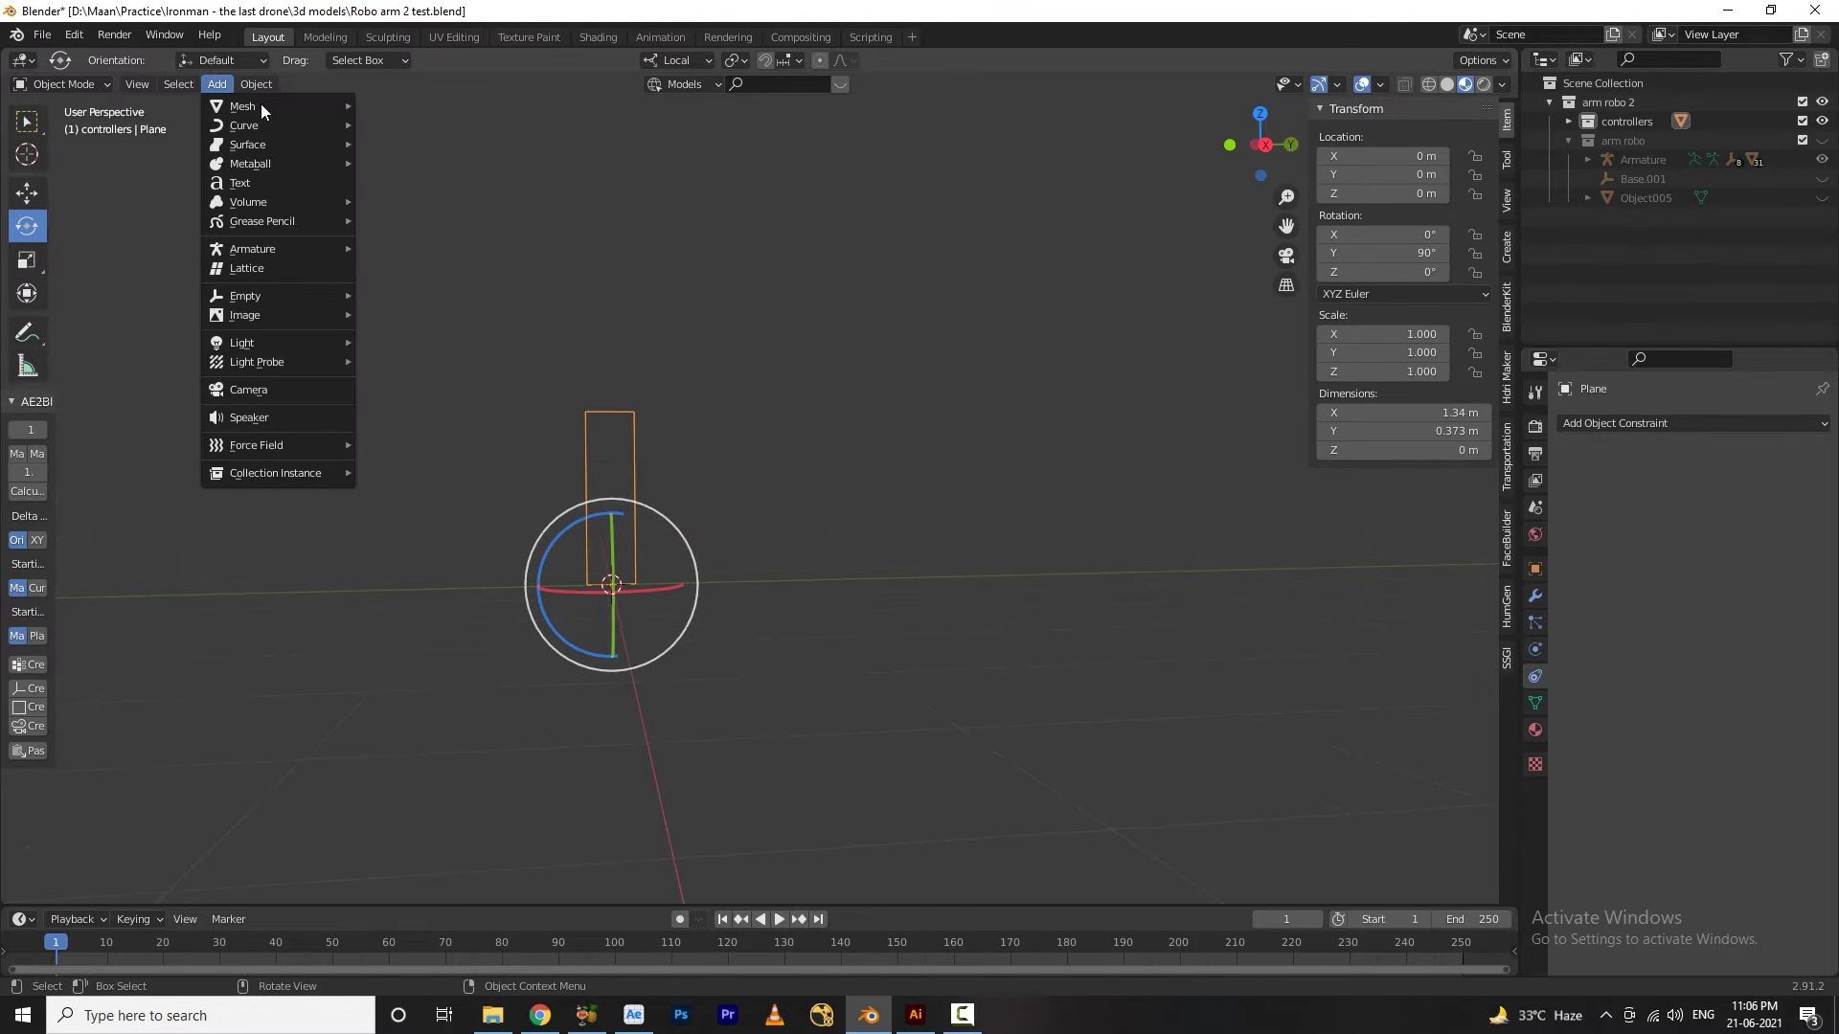
pyautogui.moveTo(246, 297)
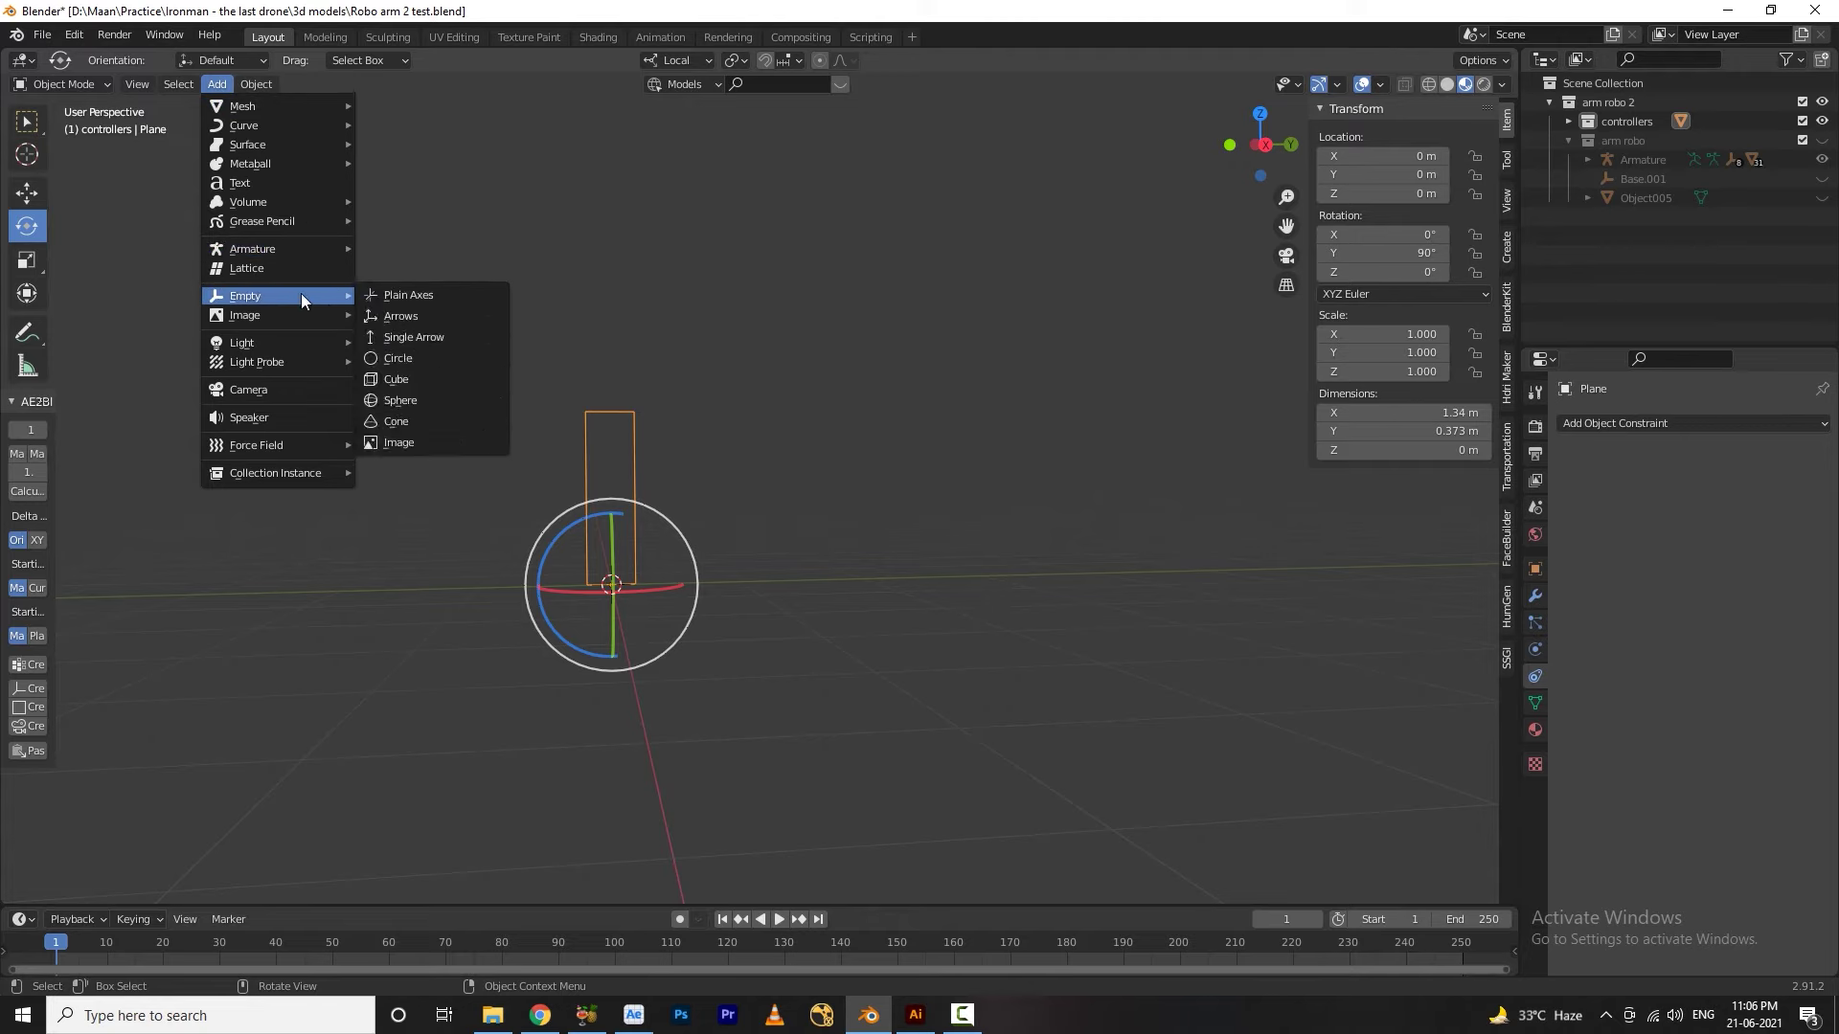
pyautogui.click(421, 349)
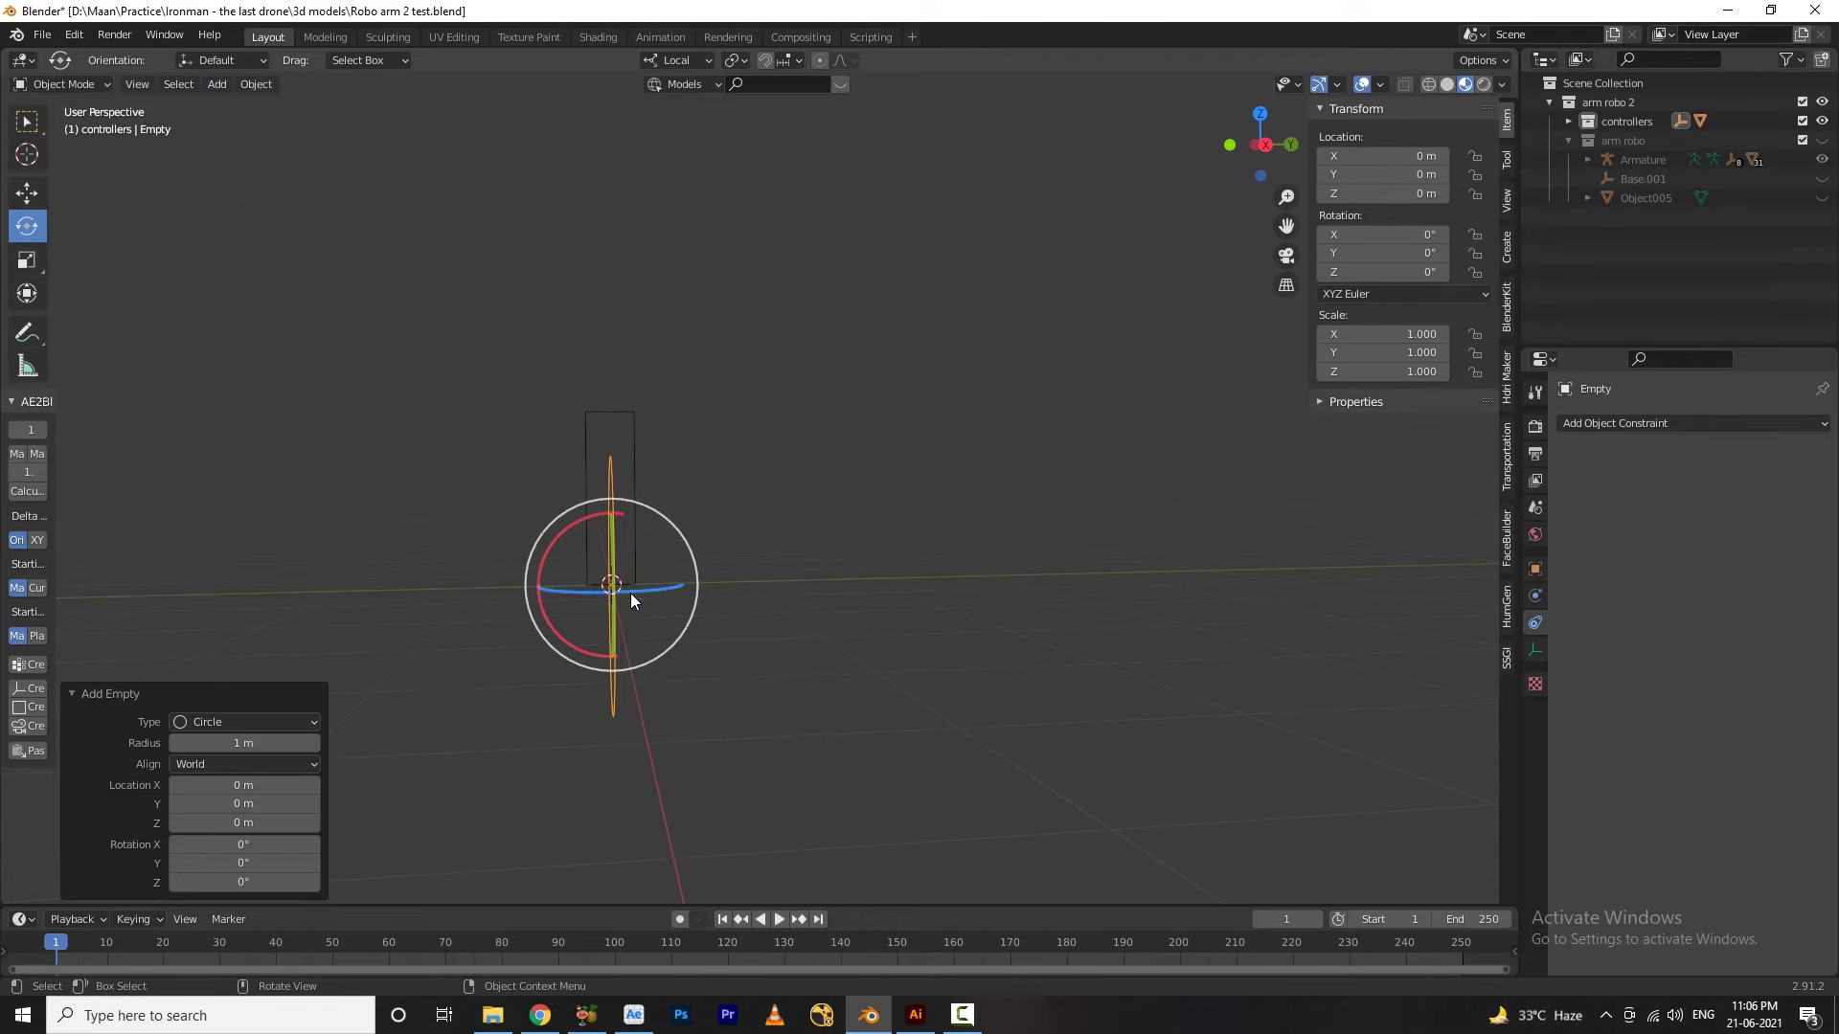
pyautogui.write('rz90')
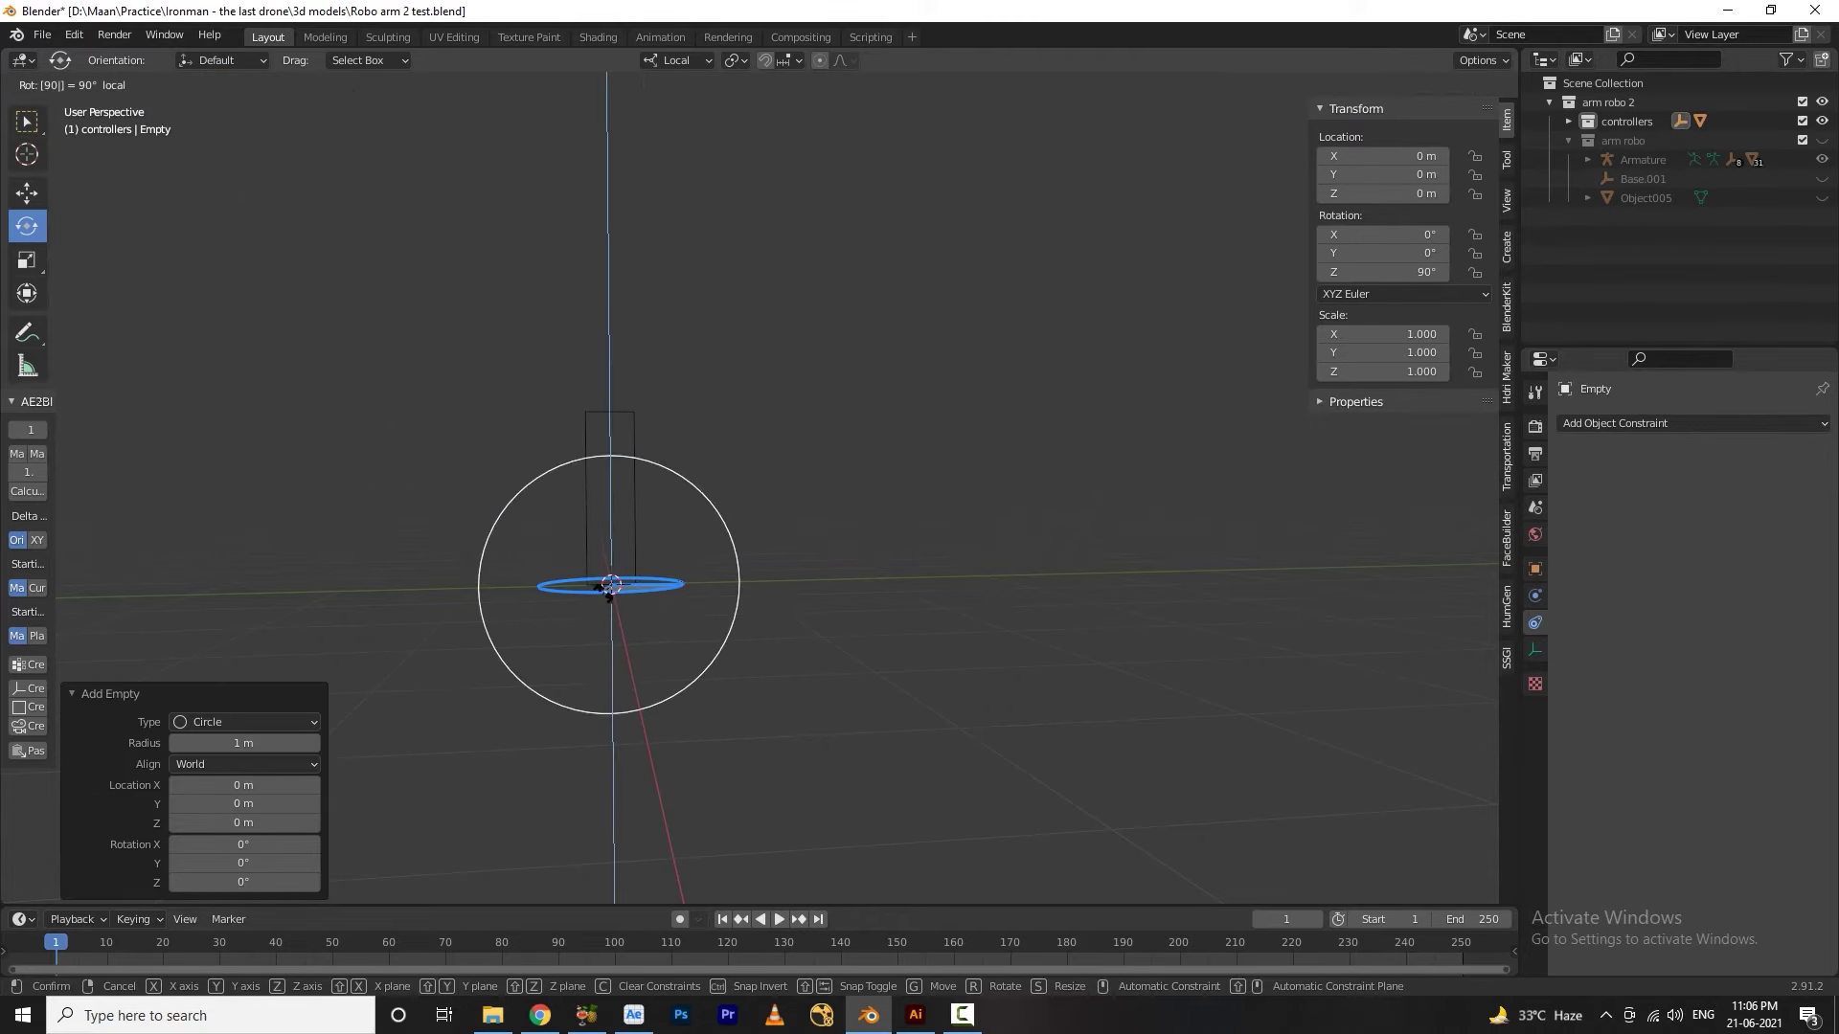
pyautogui.press('Return')
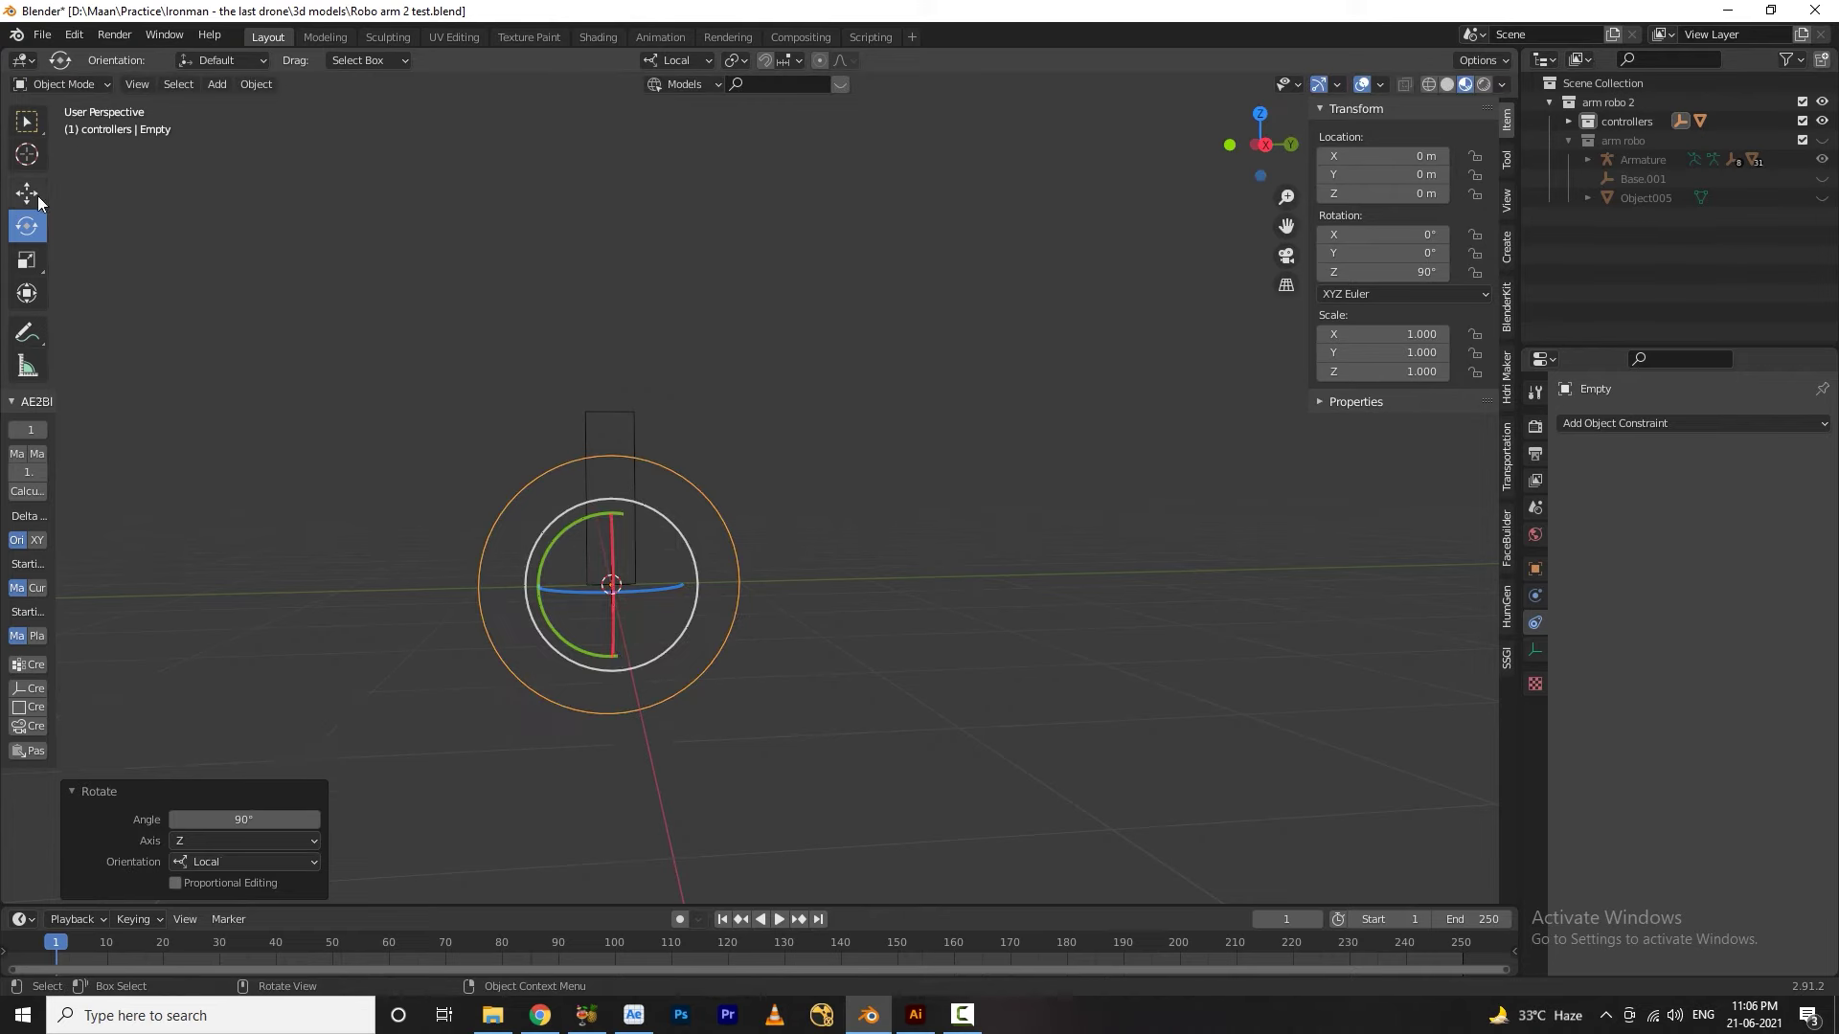
# Scale the circle empty down to 0.122
pyautogui.press('s')
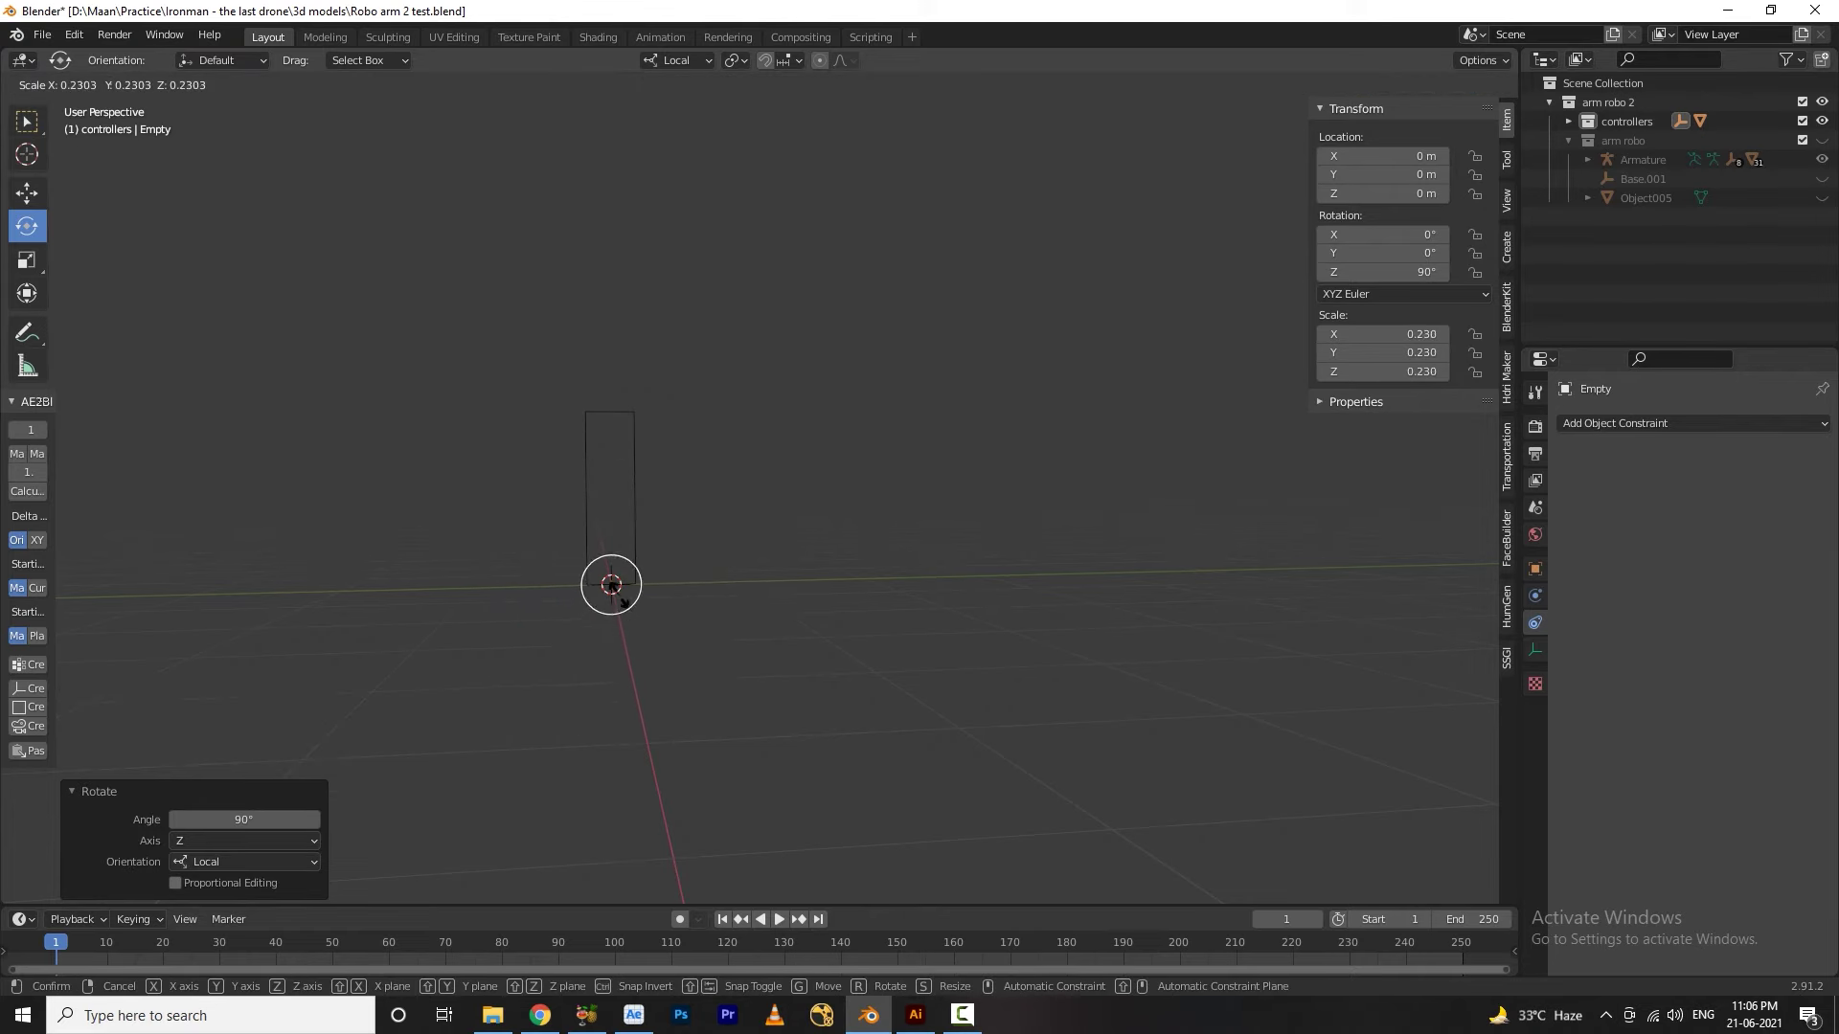
pyautogui.press('Return')
pyautogui.moveTo(648, 653); pyautogui.dragTo(622, 603, button='middle')
pyautogui.hotkey('shift', 'space')
pyautogui.press('g')
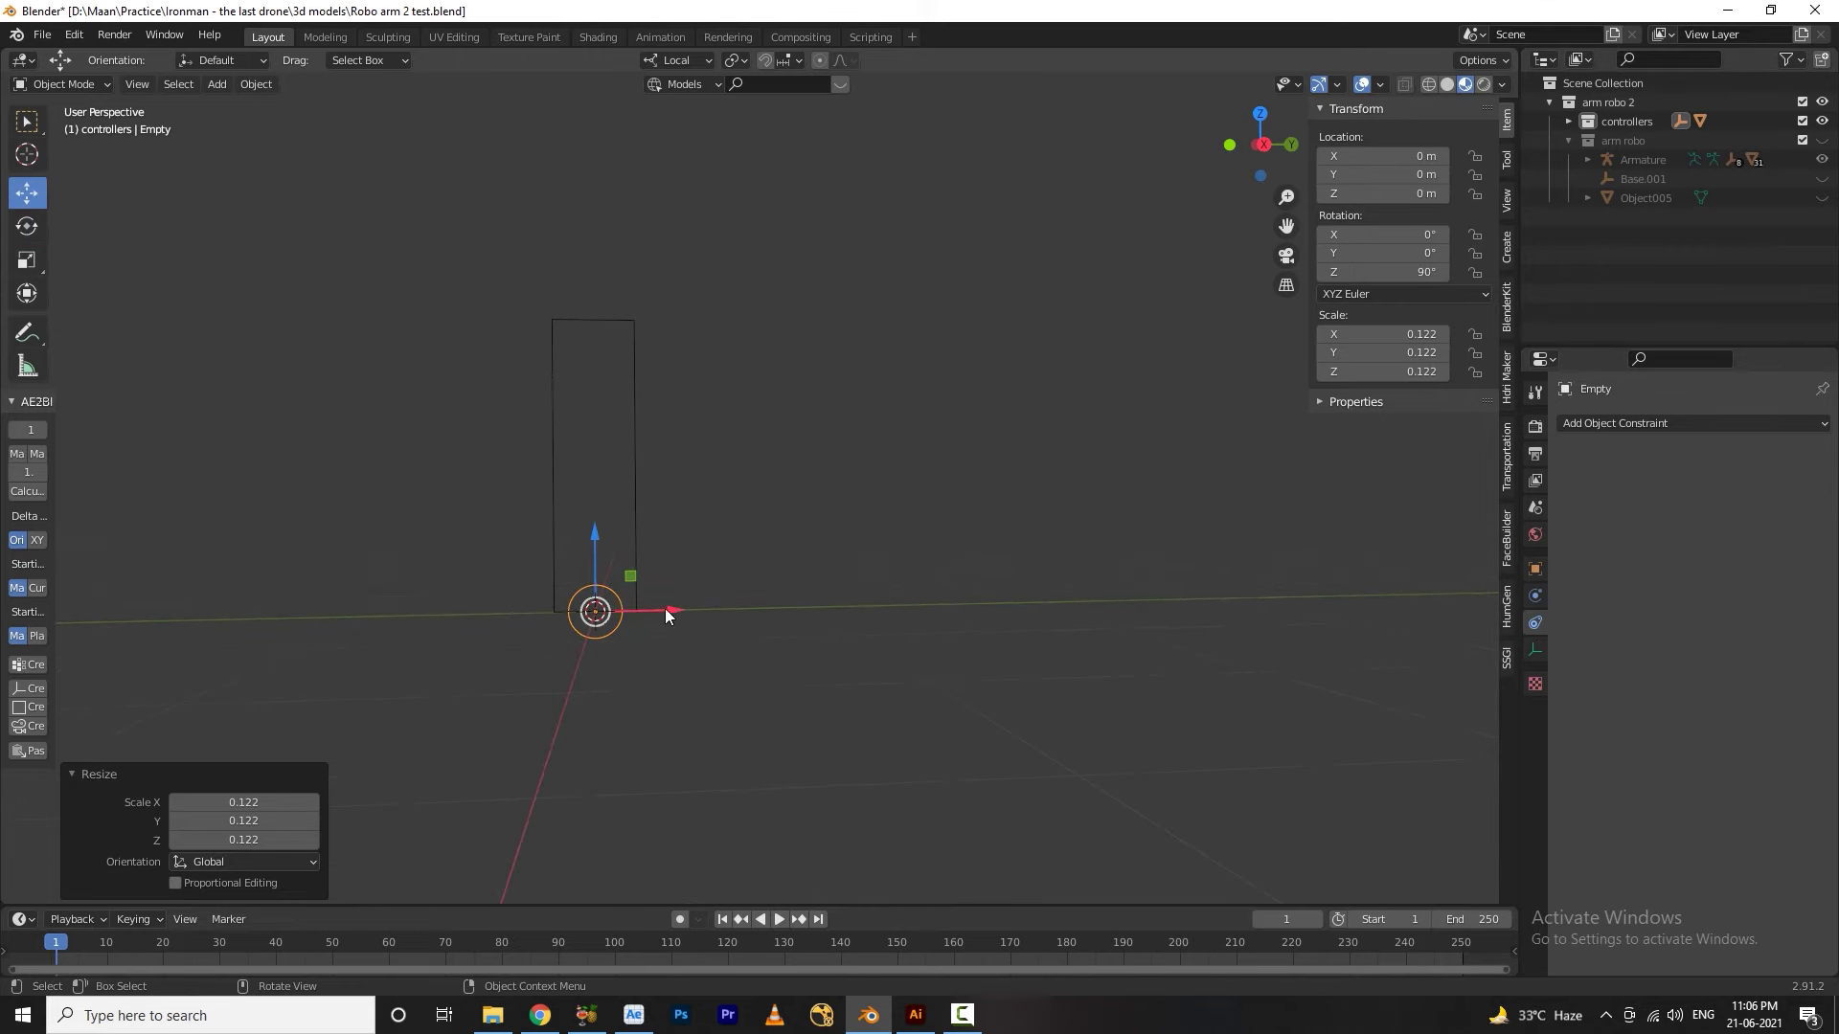
# Parent the empty and rectangle plane via Ctrl+P > Object, then reselect the empty
pyautogui.click(645, 438)
pyautogui.click(616, 628)
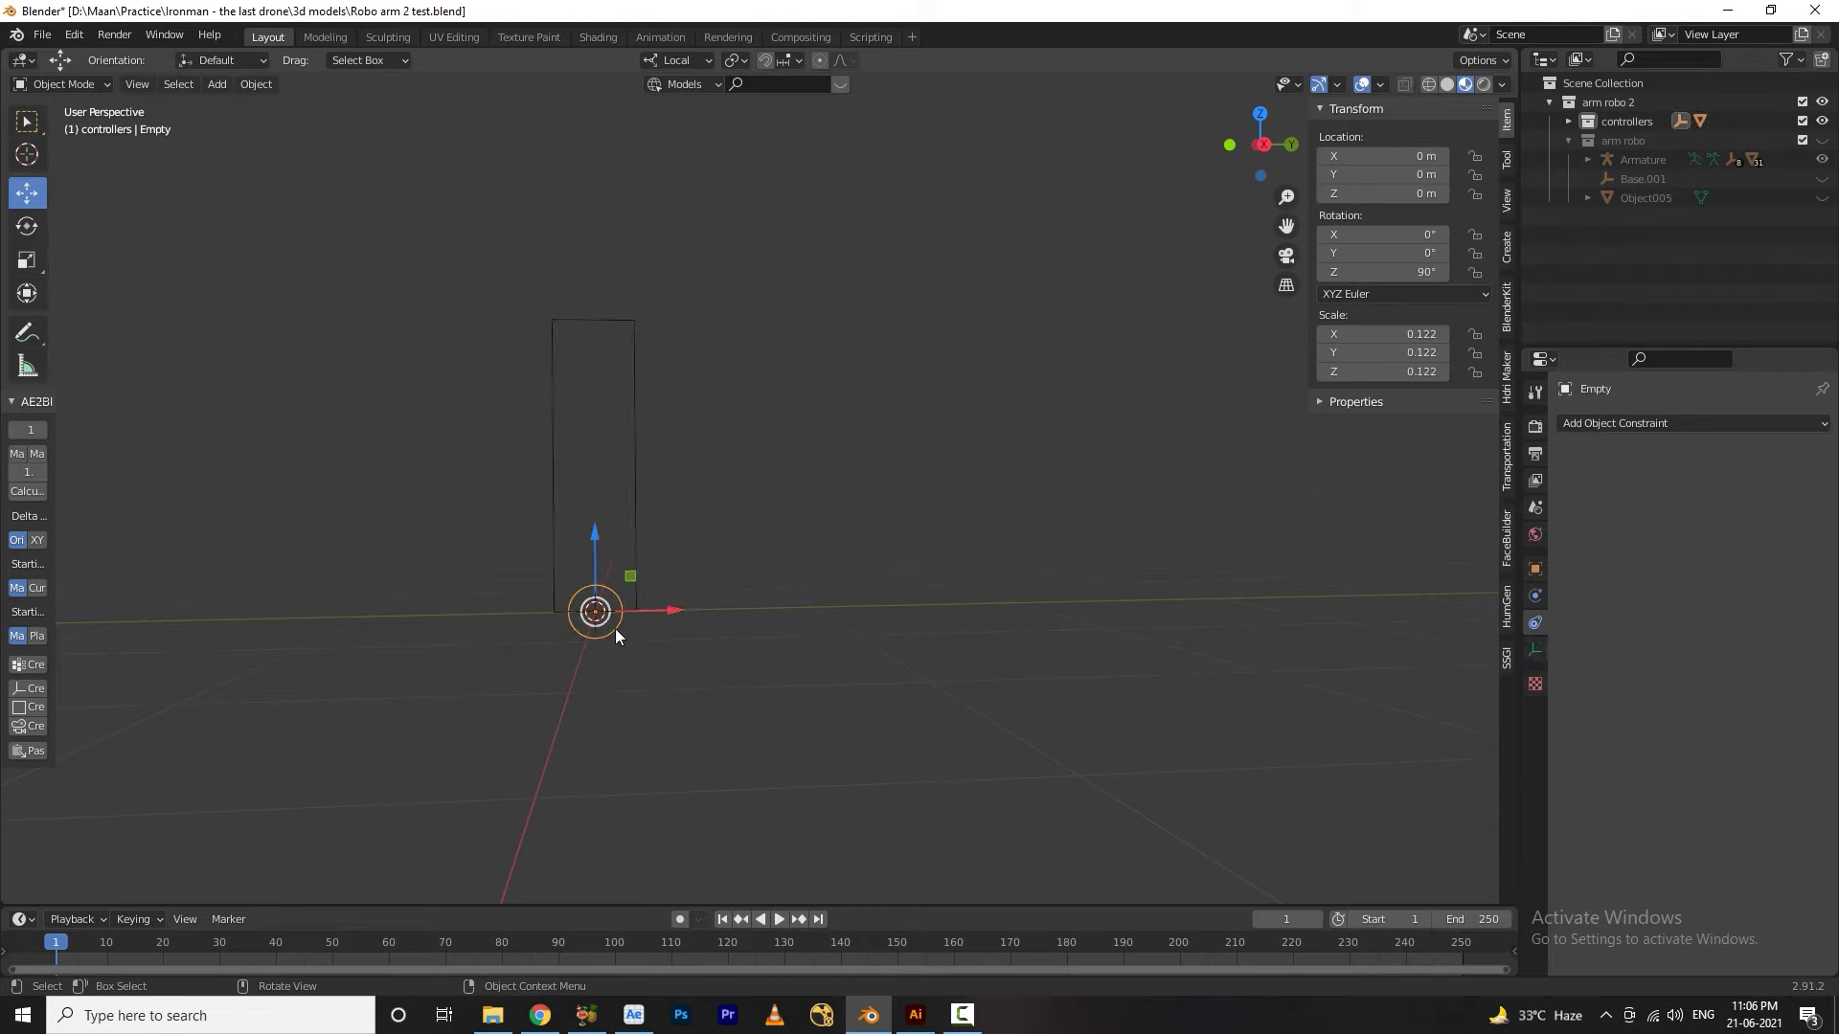
pyautogui.keyDown('shift'); pyautogui.click(634, 488); pyautogui.keyUp('shift')
pyautogui.hotkey('ctrl', 'p')
pyautogui.click(634, 488)
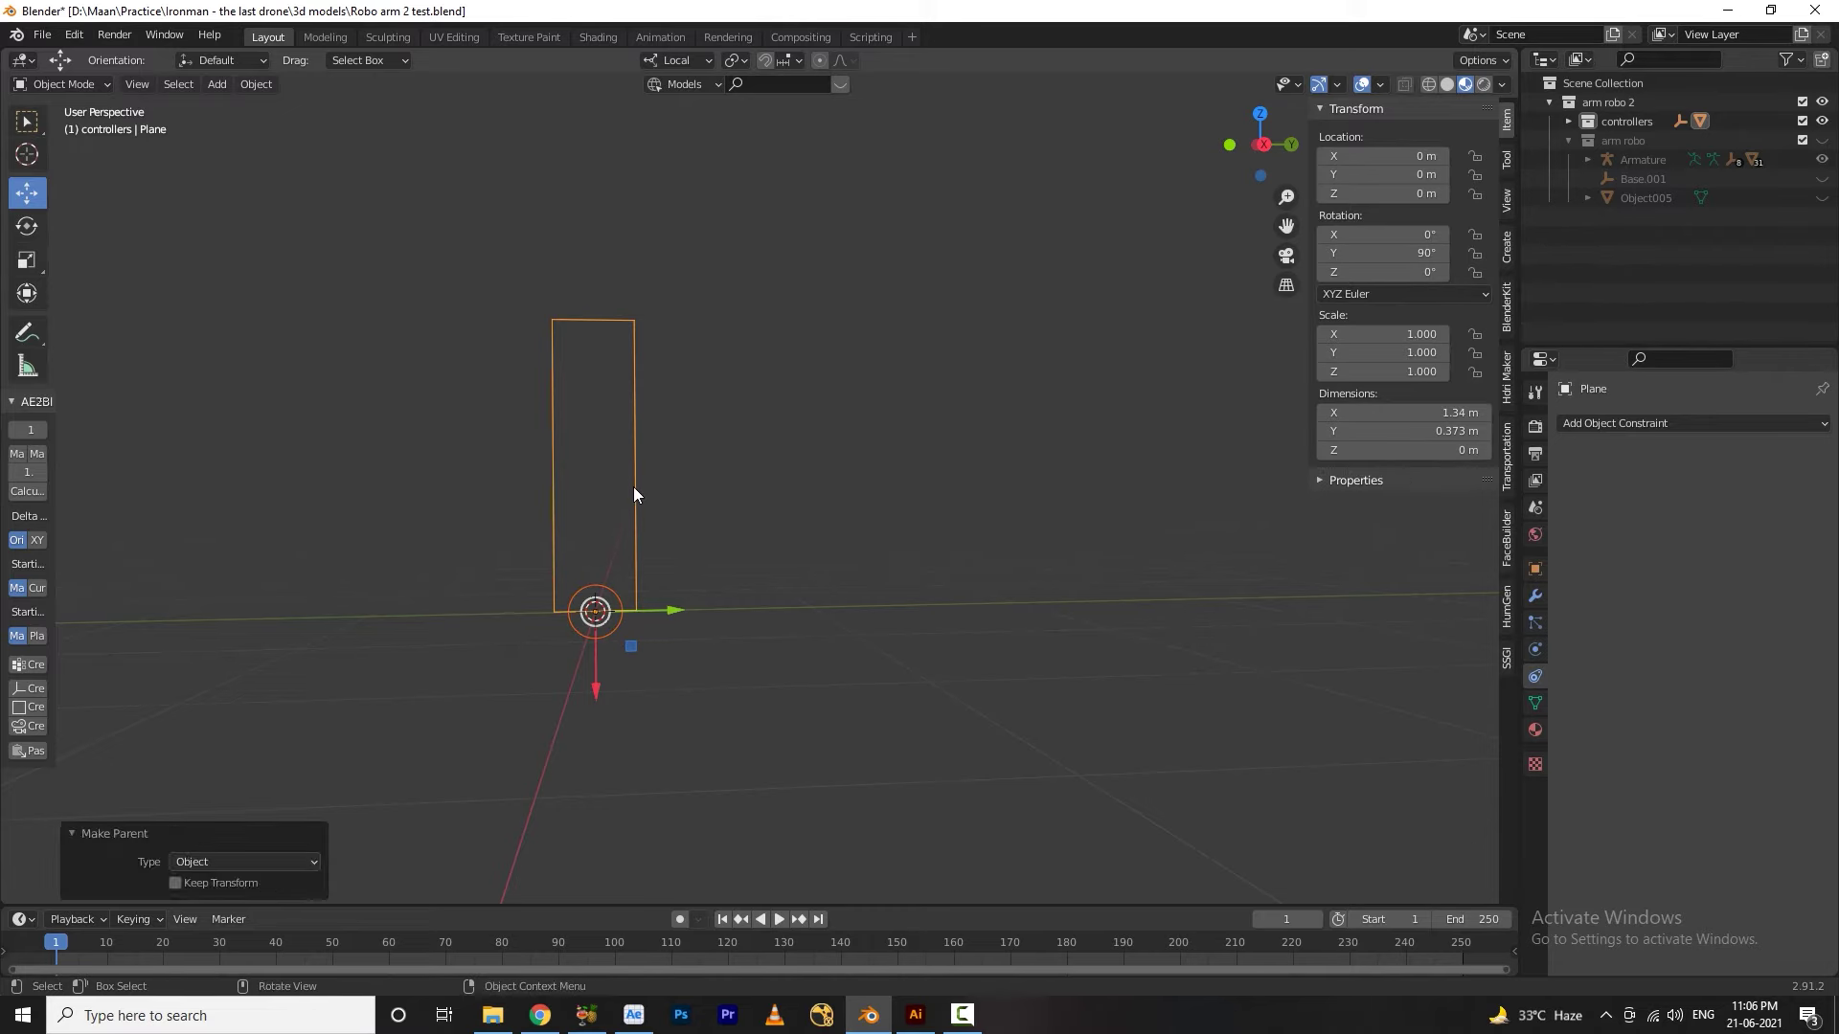
pyautogui.click(628, 697)
pyautogui.click(598, 628)
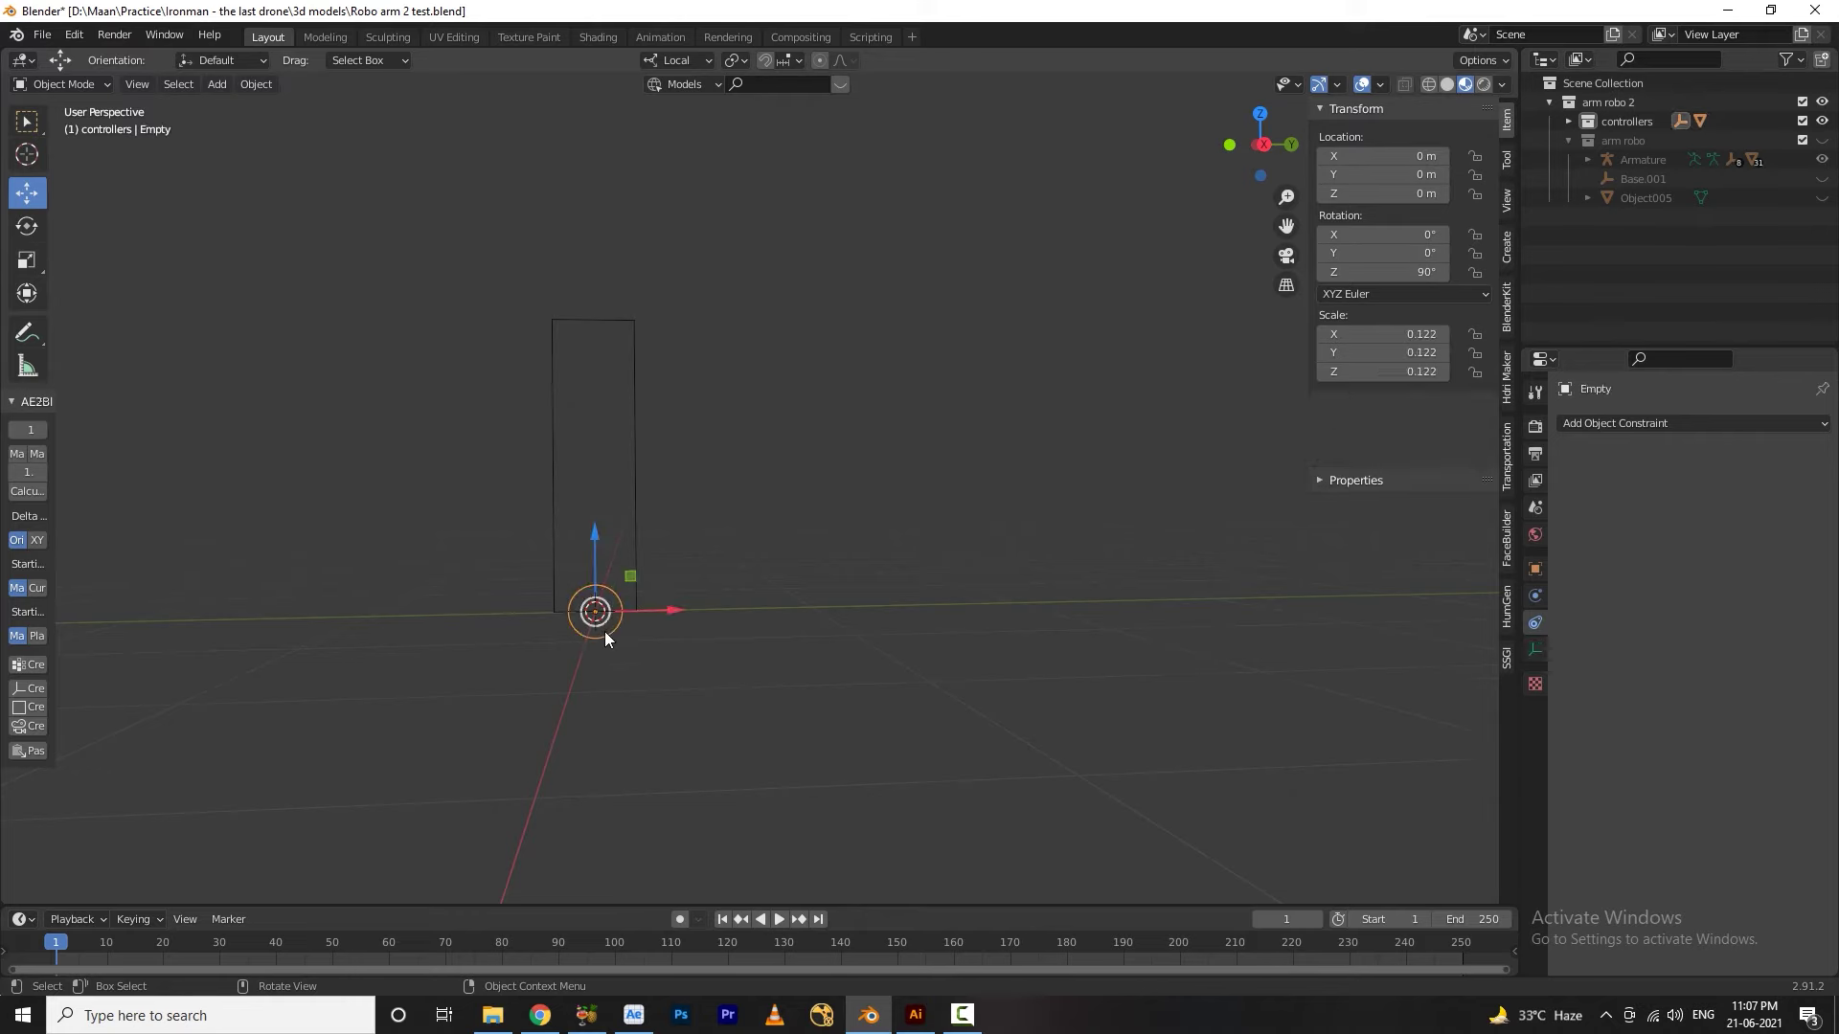
# Add a Limit Location constraint with Minimum Z and Maximum Z enabled
pyautogui.click(1629, 424)
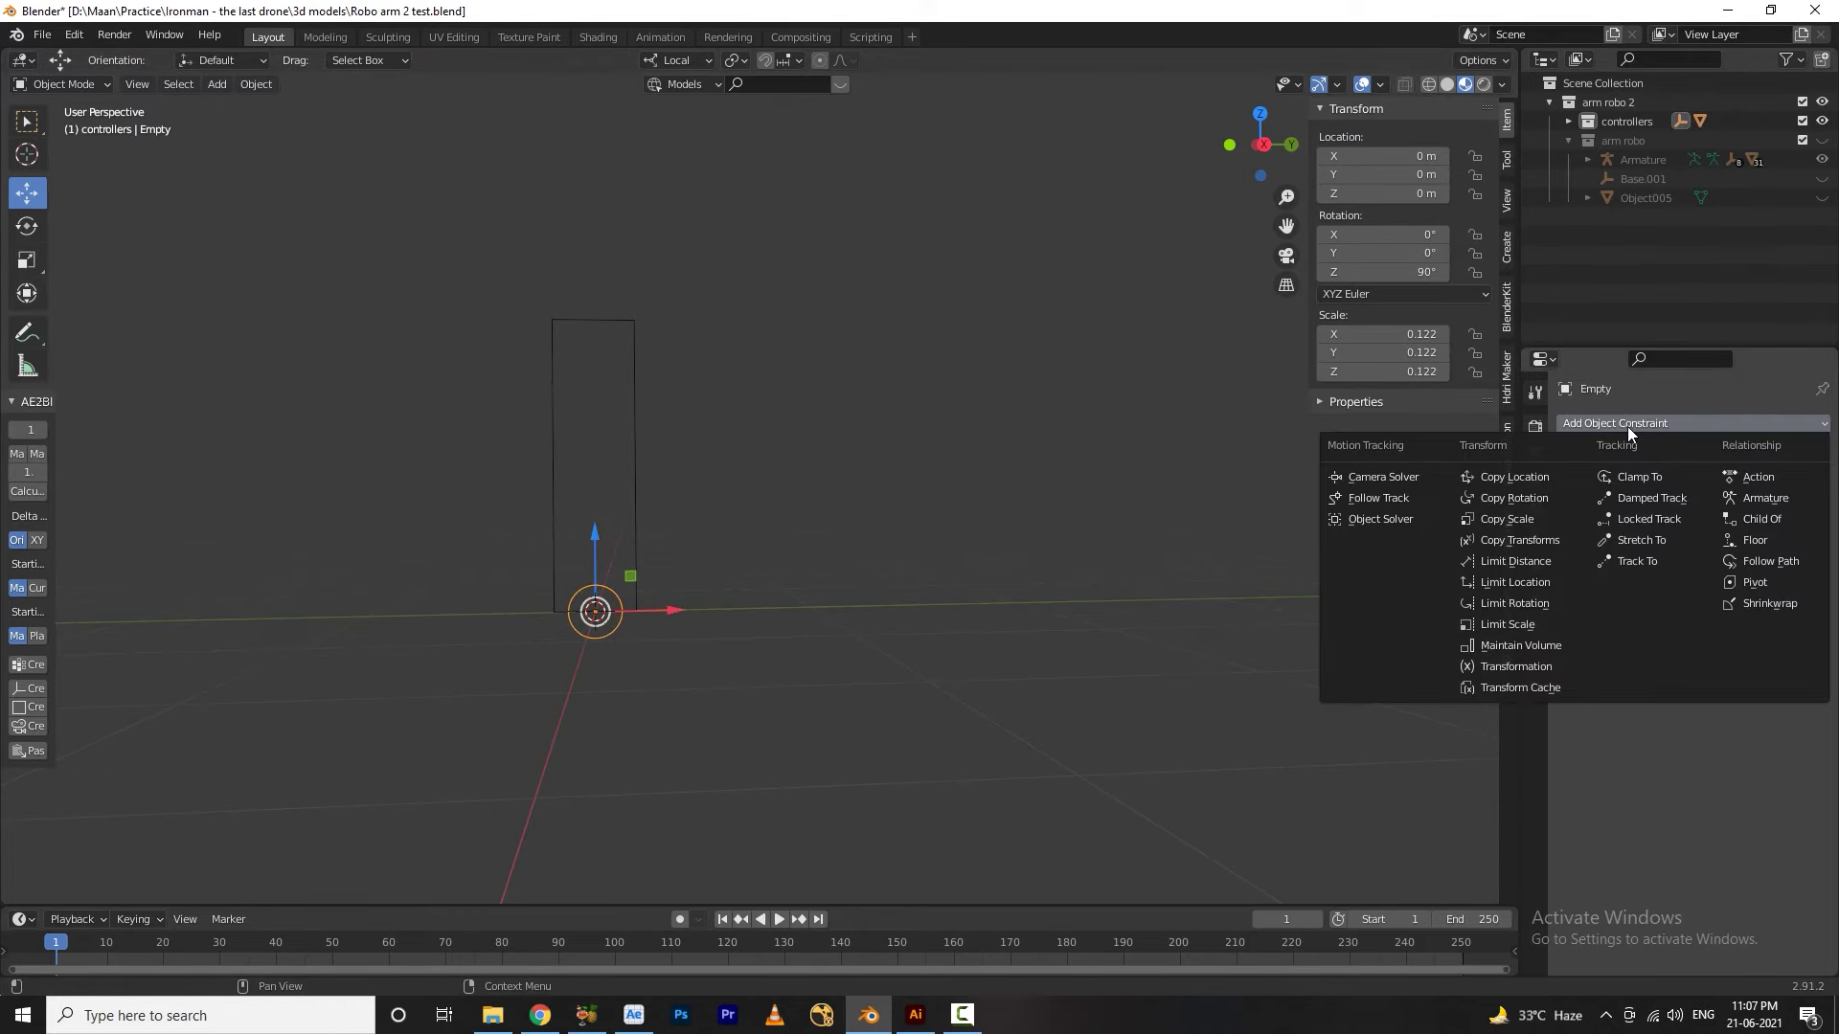
pyautogui.click(1501, 581)
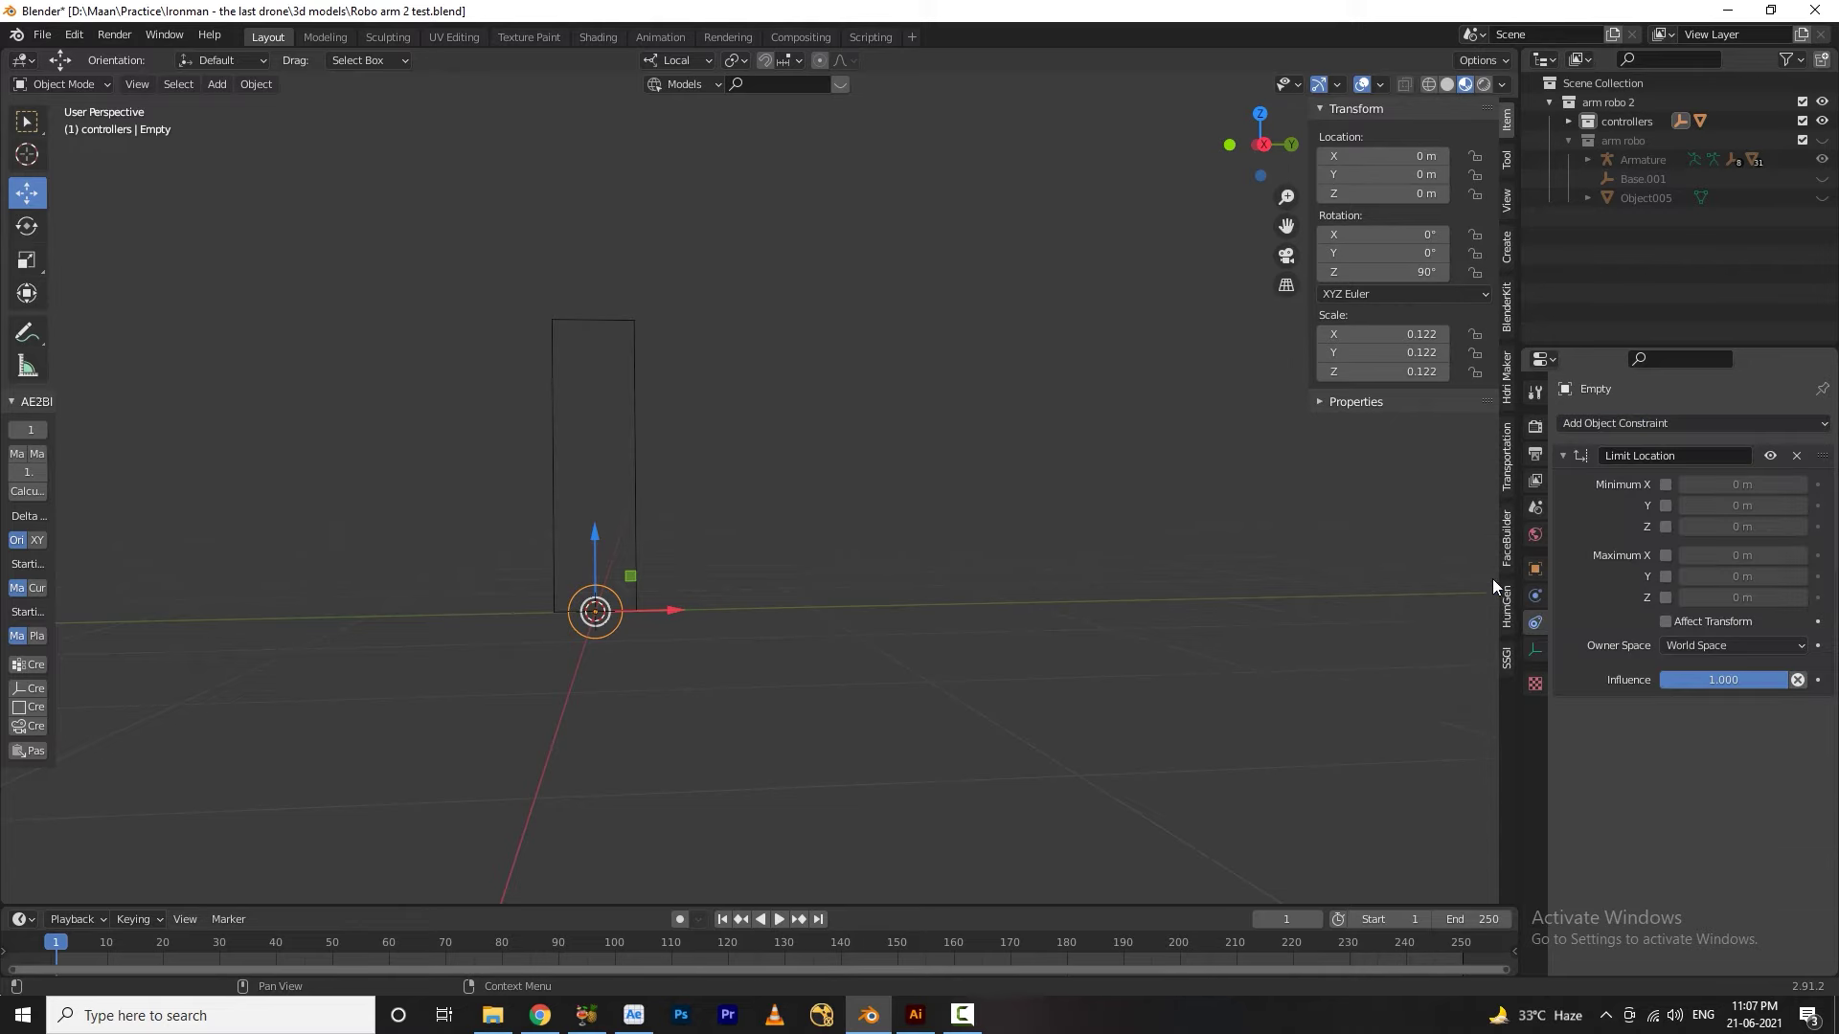
pyautogui.click(1667, 526)
pyautogui.click(1665, 597)
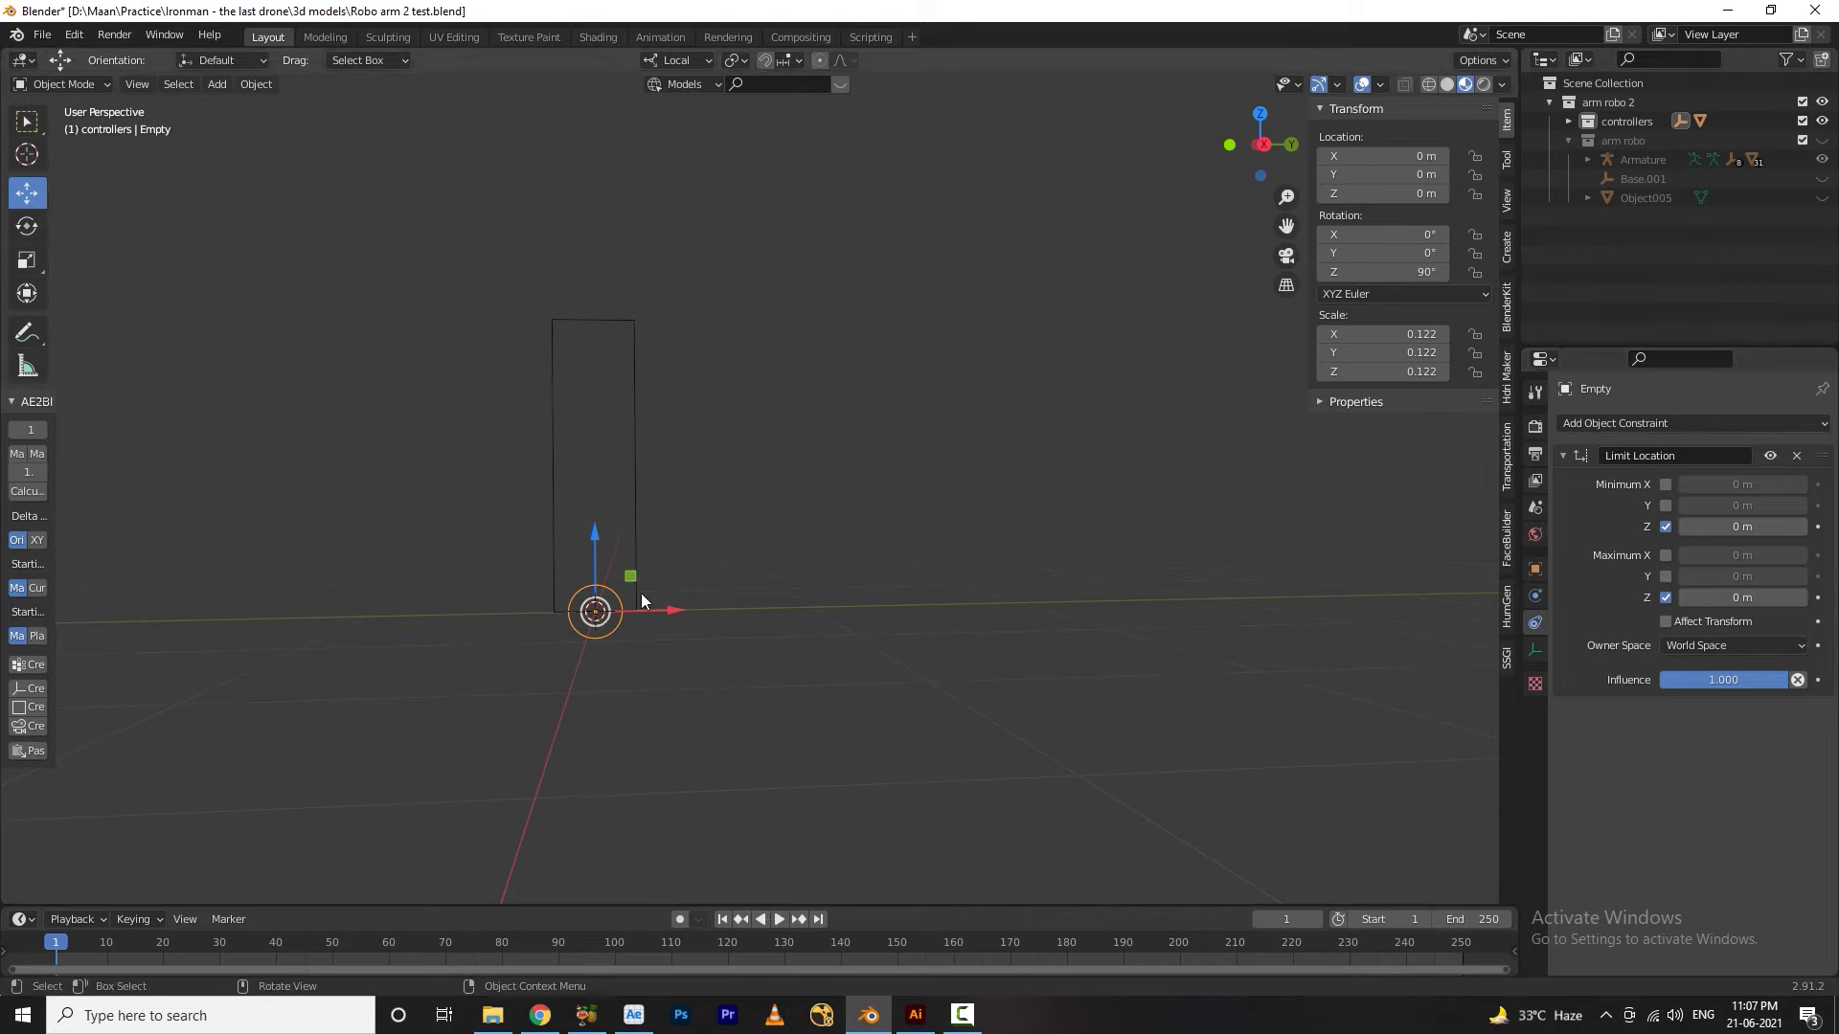
pyautogui.moveTo(590, 536); pyautogui.dragTo(599, 367)
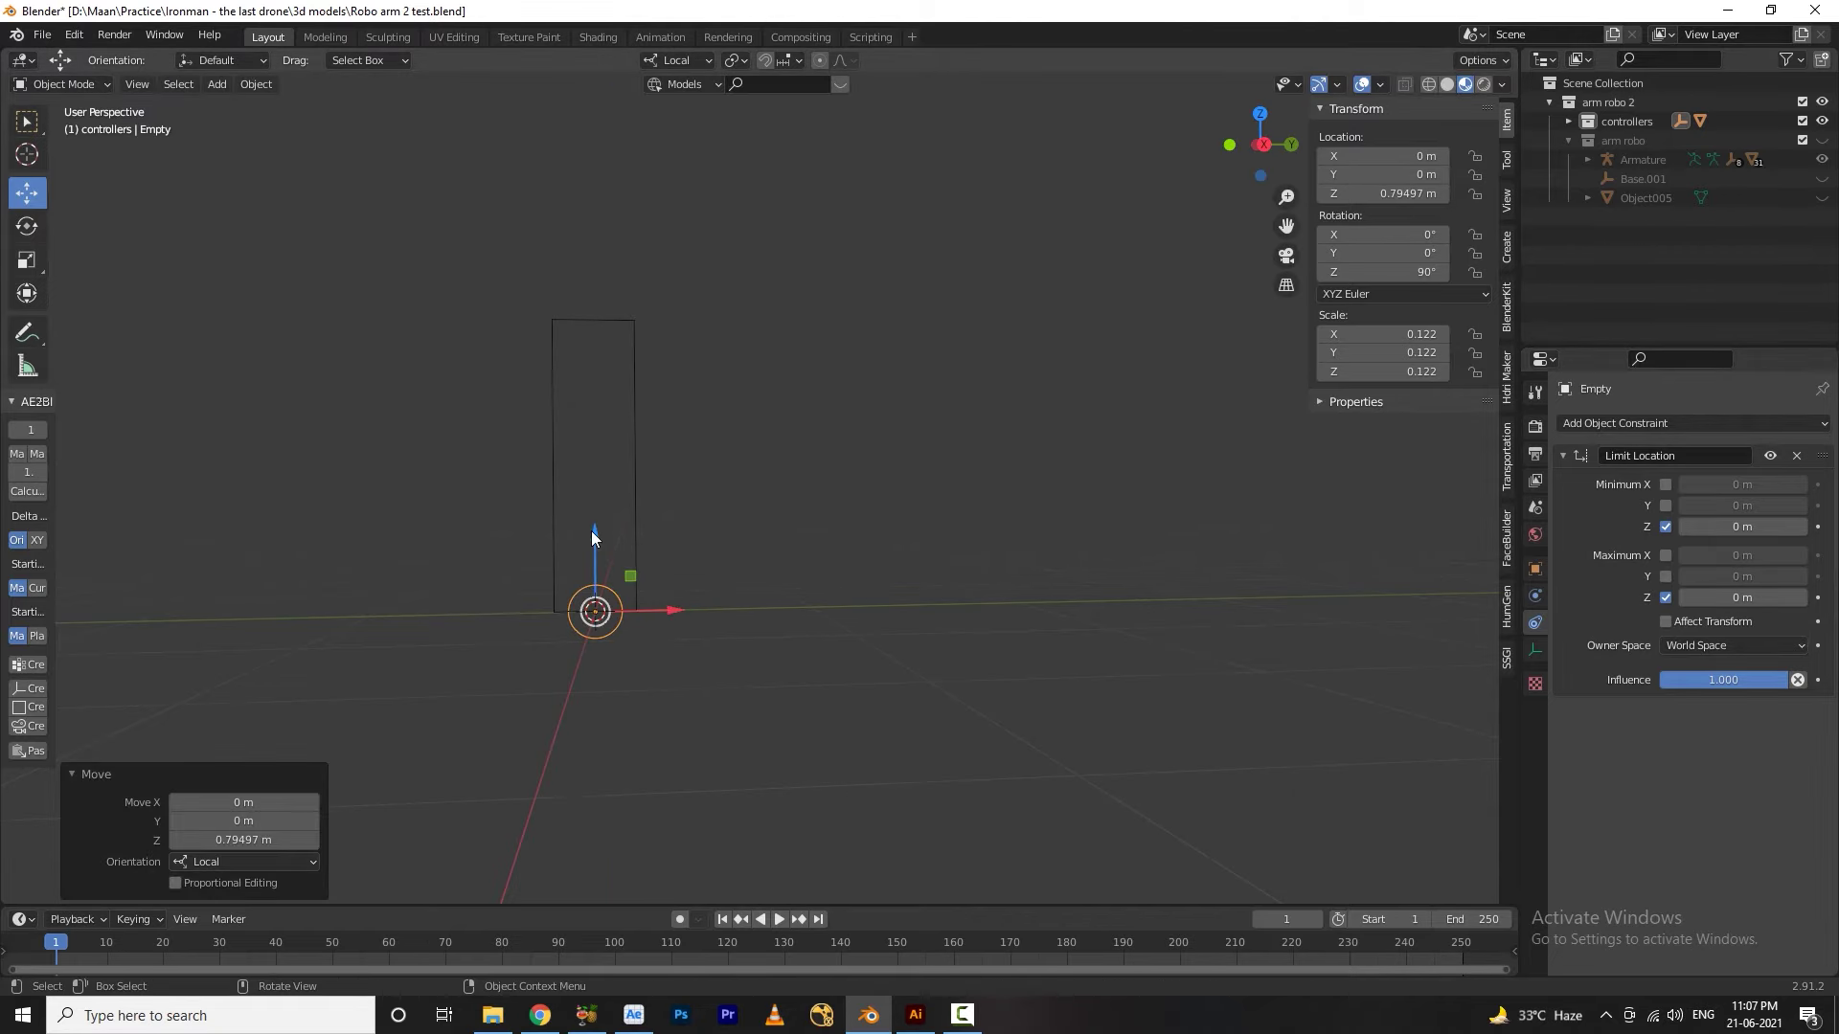
pyautogui.moveTo(590, 536); pyautogui.dragTo(594, 461)
# Set the constraint's Maximum Z to 1.34 m
pyautogui.moveTo(1741, 597); pyautogui.dragTo(1796, 597)
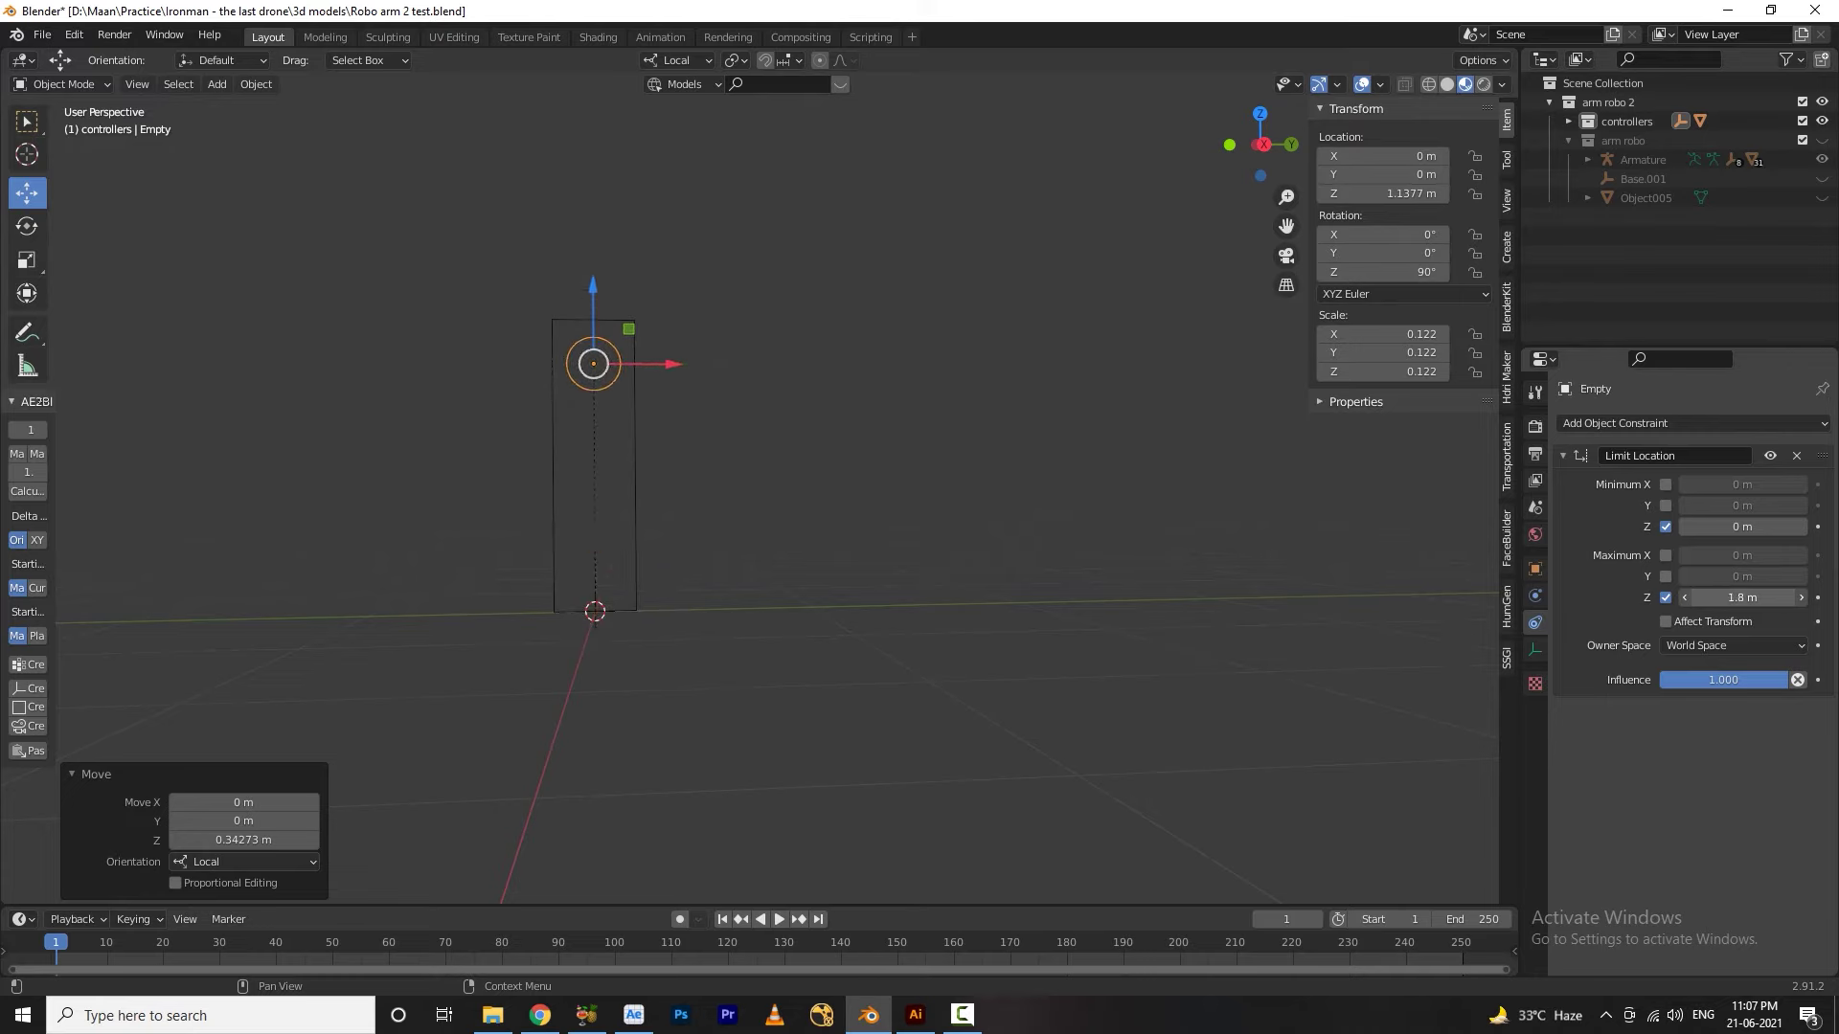
pyautogui.moveTo(1790, 596)
pyautogui.mouseDown()
pyautogui.moveTo(1680, 601)
pyautogui.moveTo(1639, 524)
pyautogui.mouseUp()
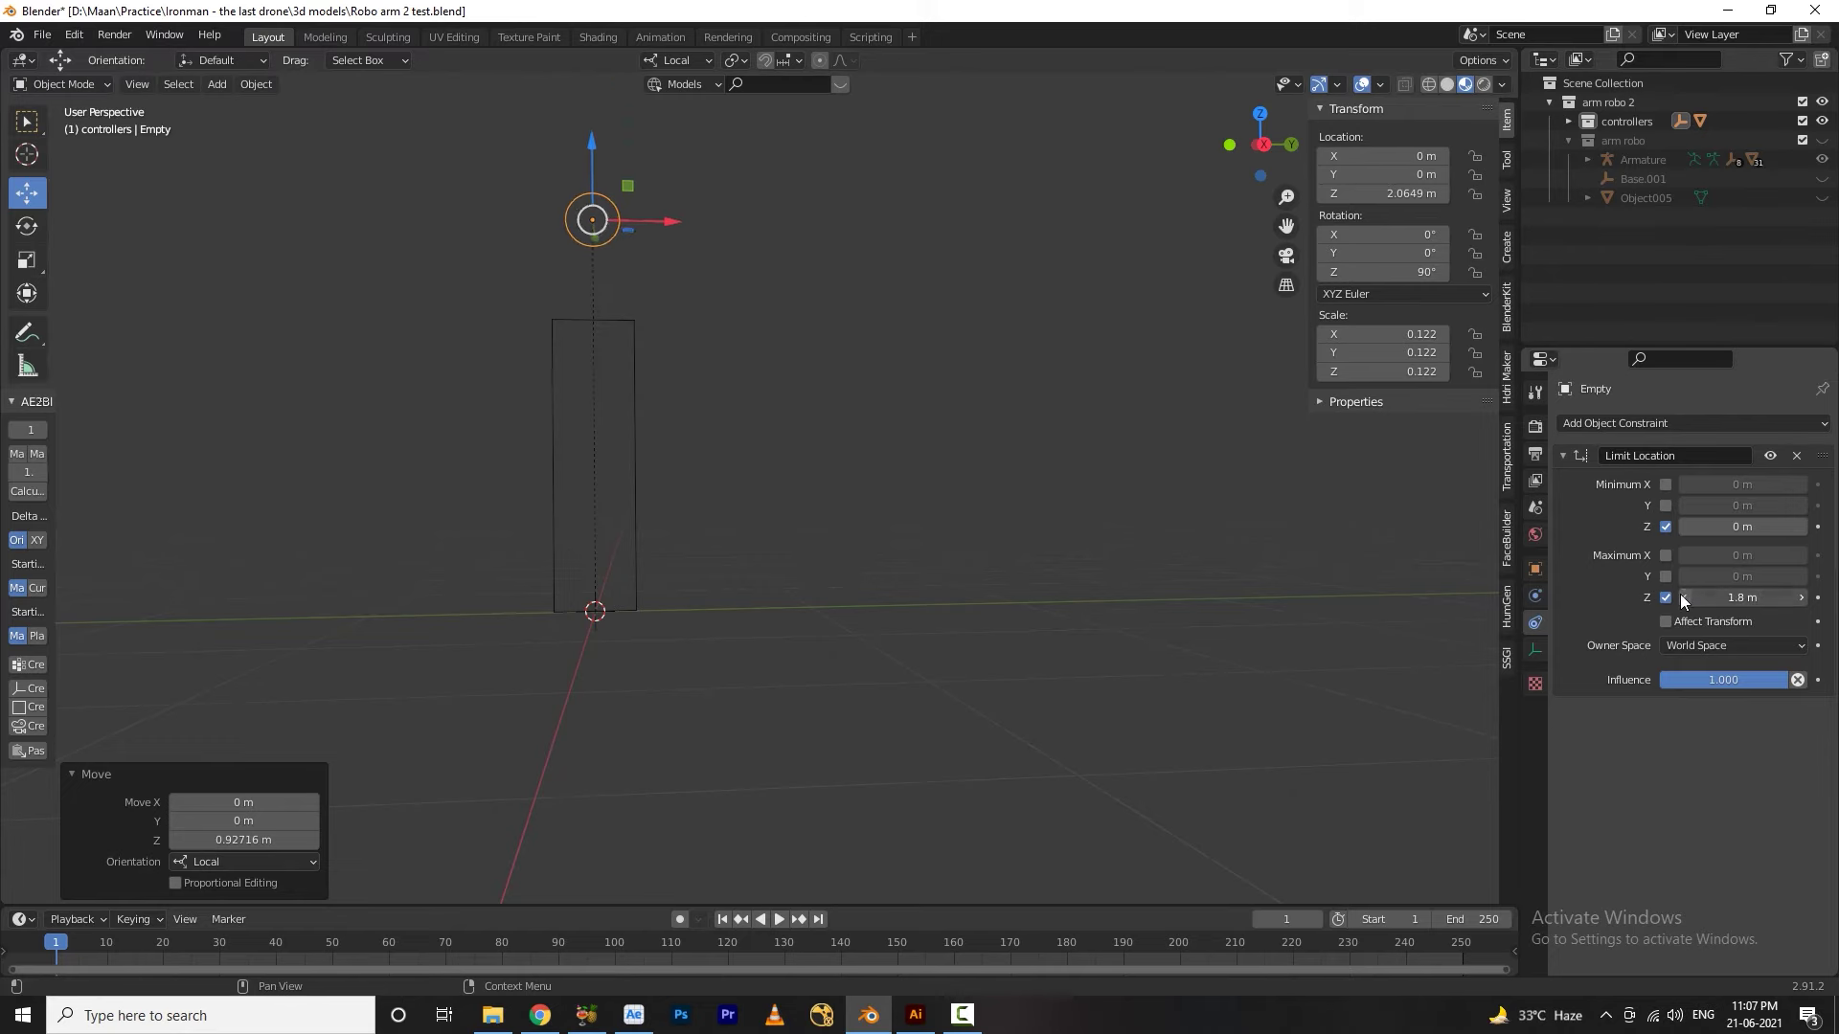
pyautogui.click(1755, 597)
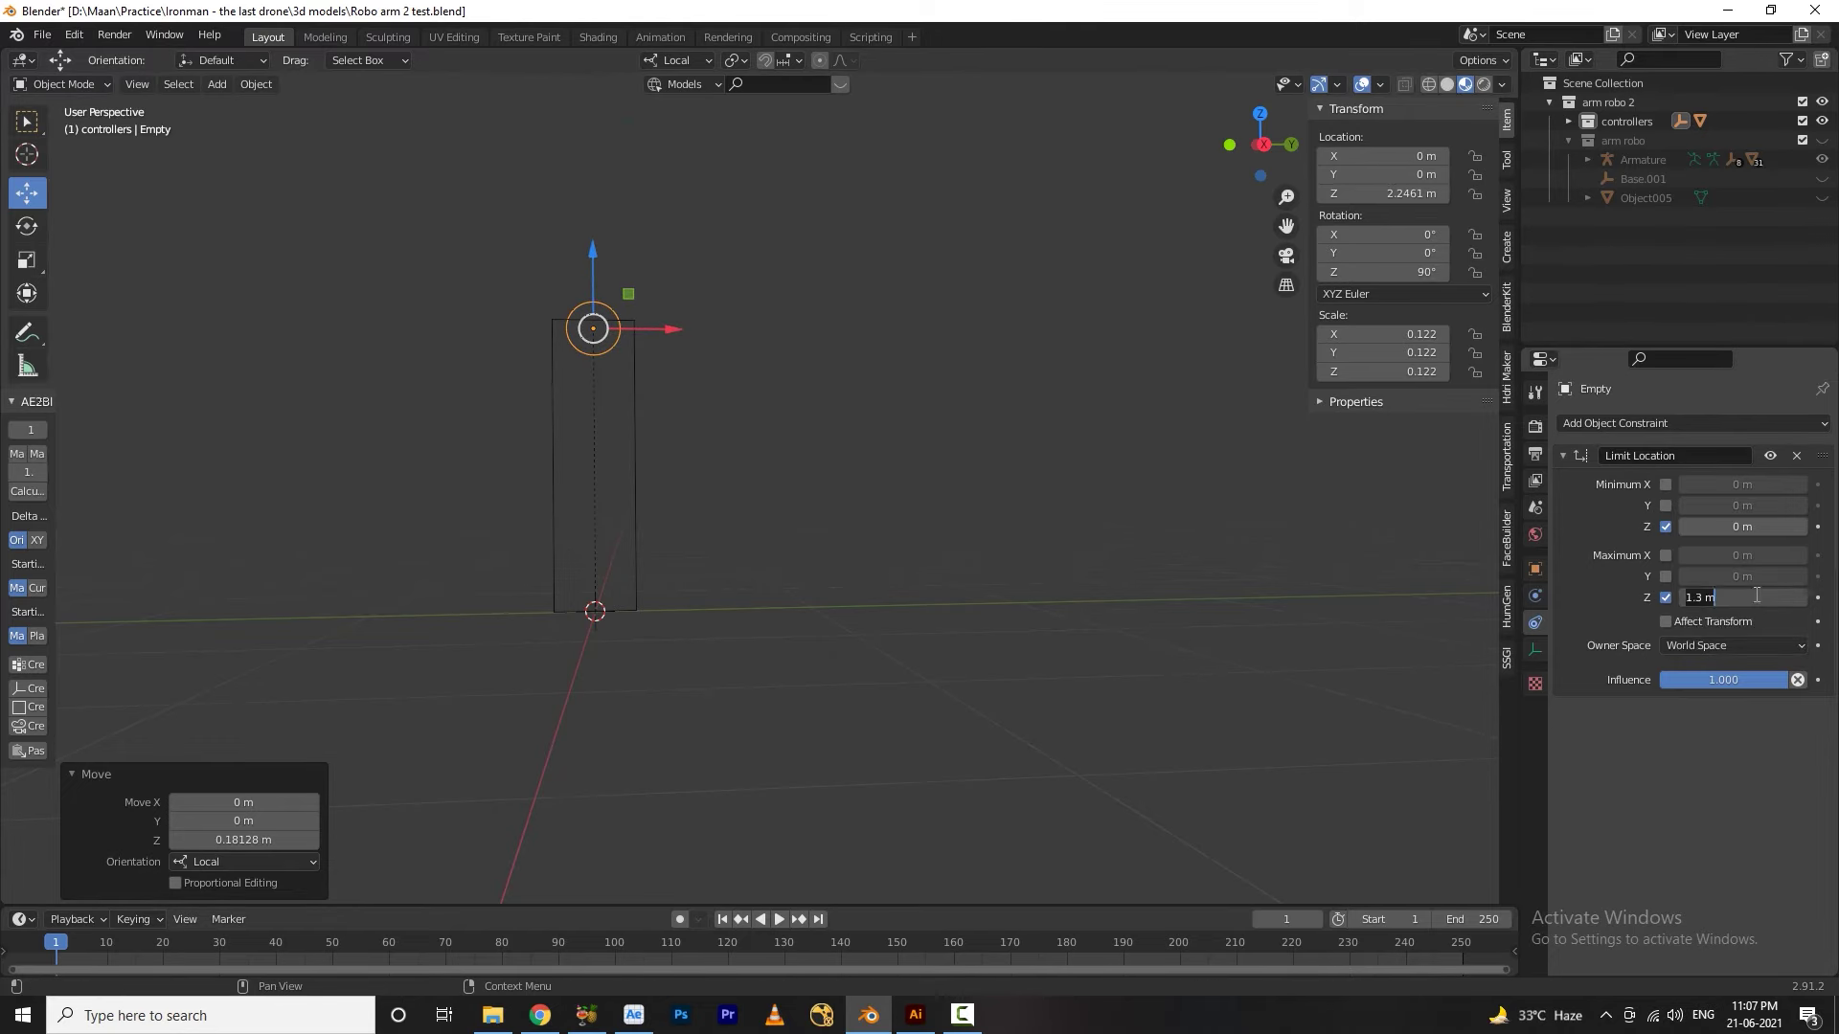
pyautogui.press('BackSpace')
pyautogui.write('34')
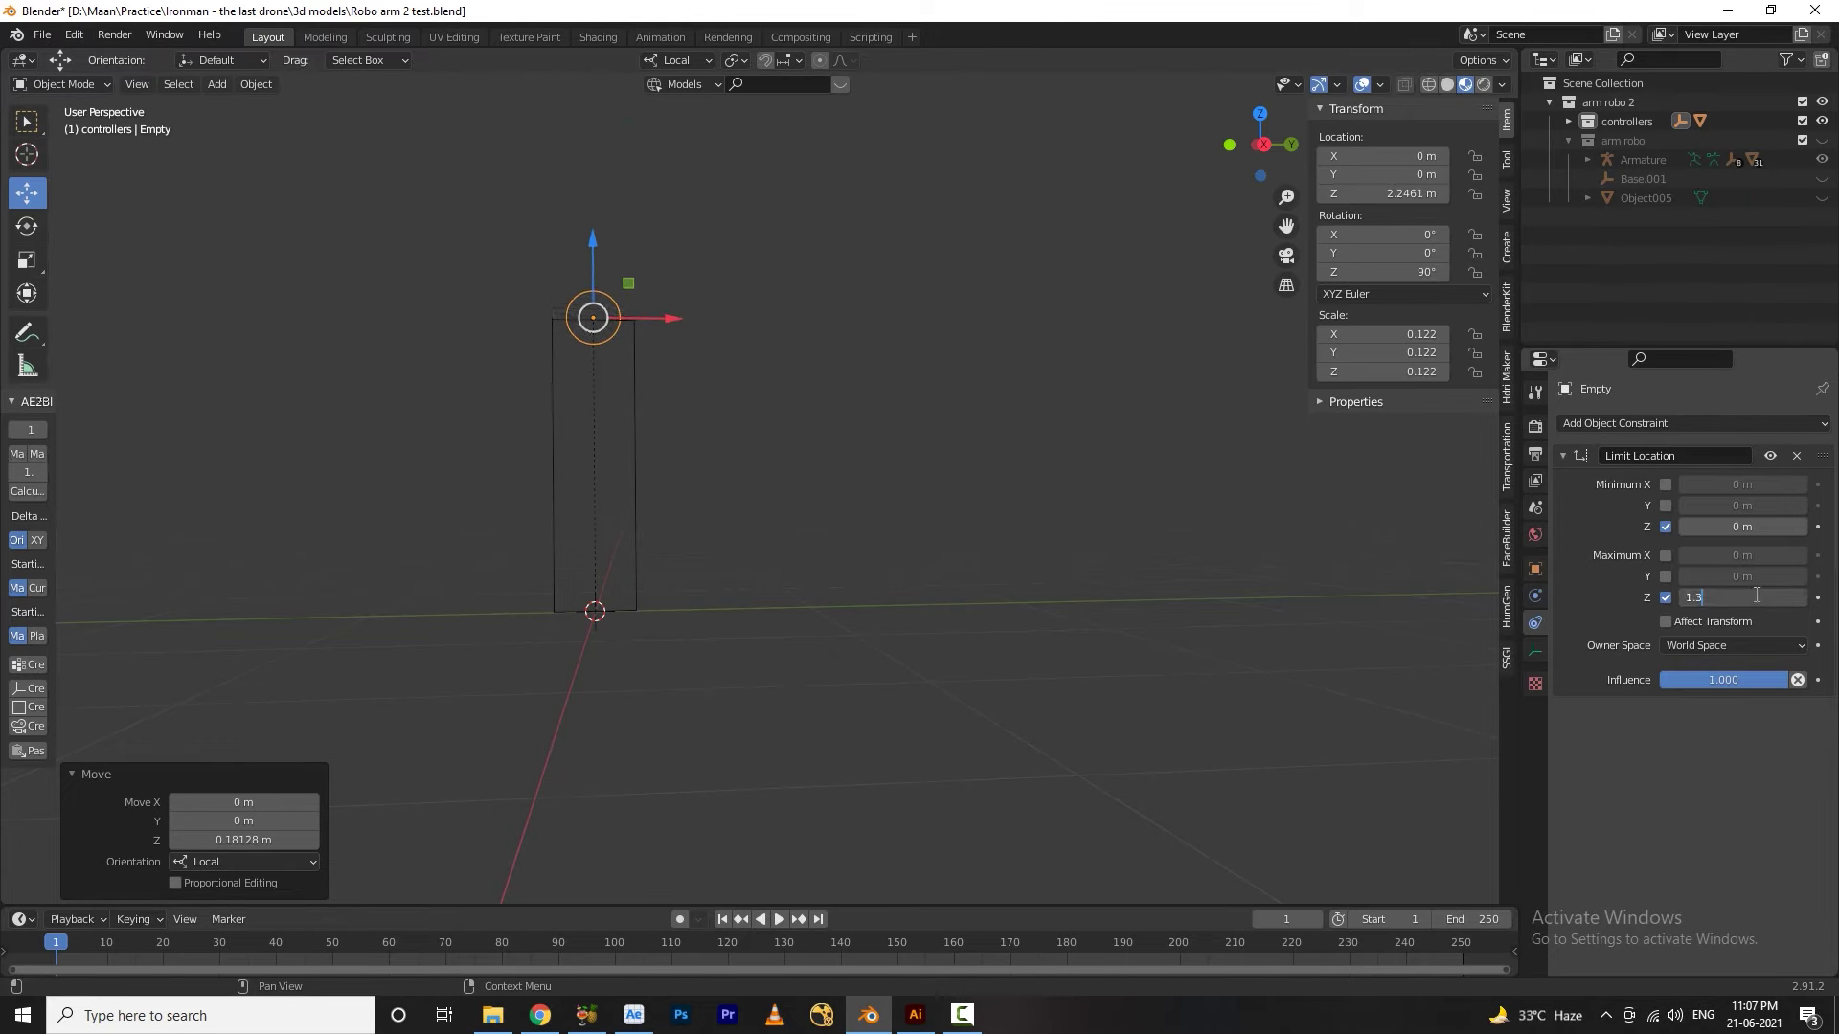
pyautogui.write('4 m')
pyautogui.press('Return')
pyautogui.moveTo(745, 656); pyautogui.dragTo(655, 342, button='middle')
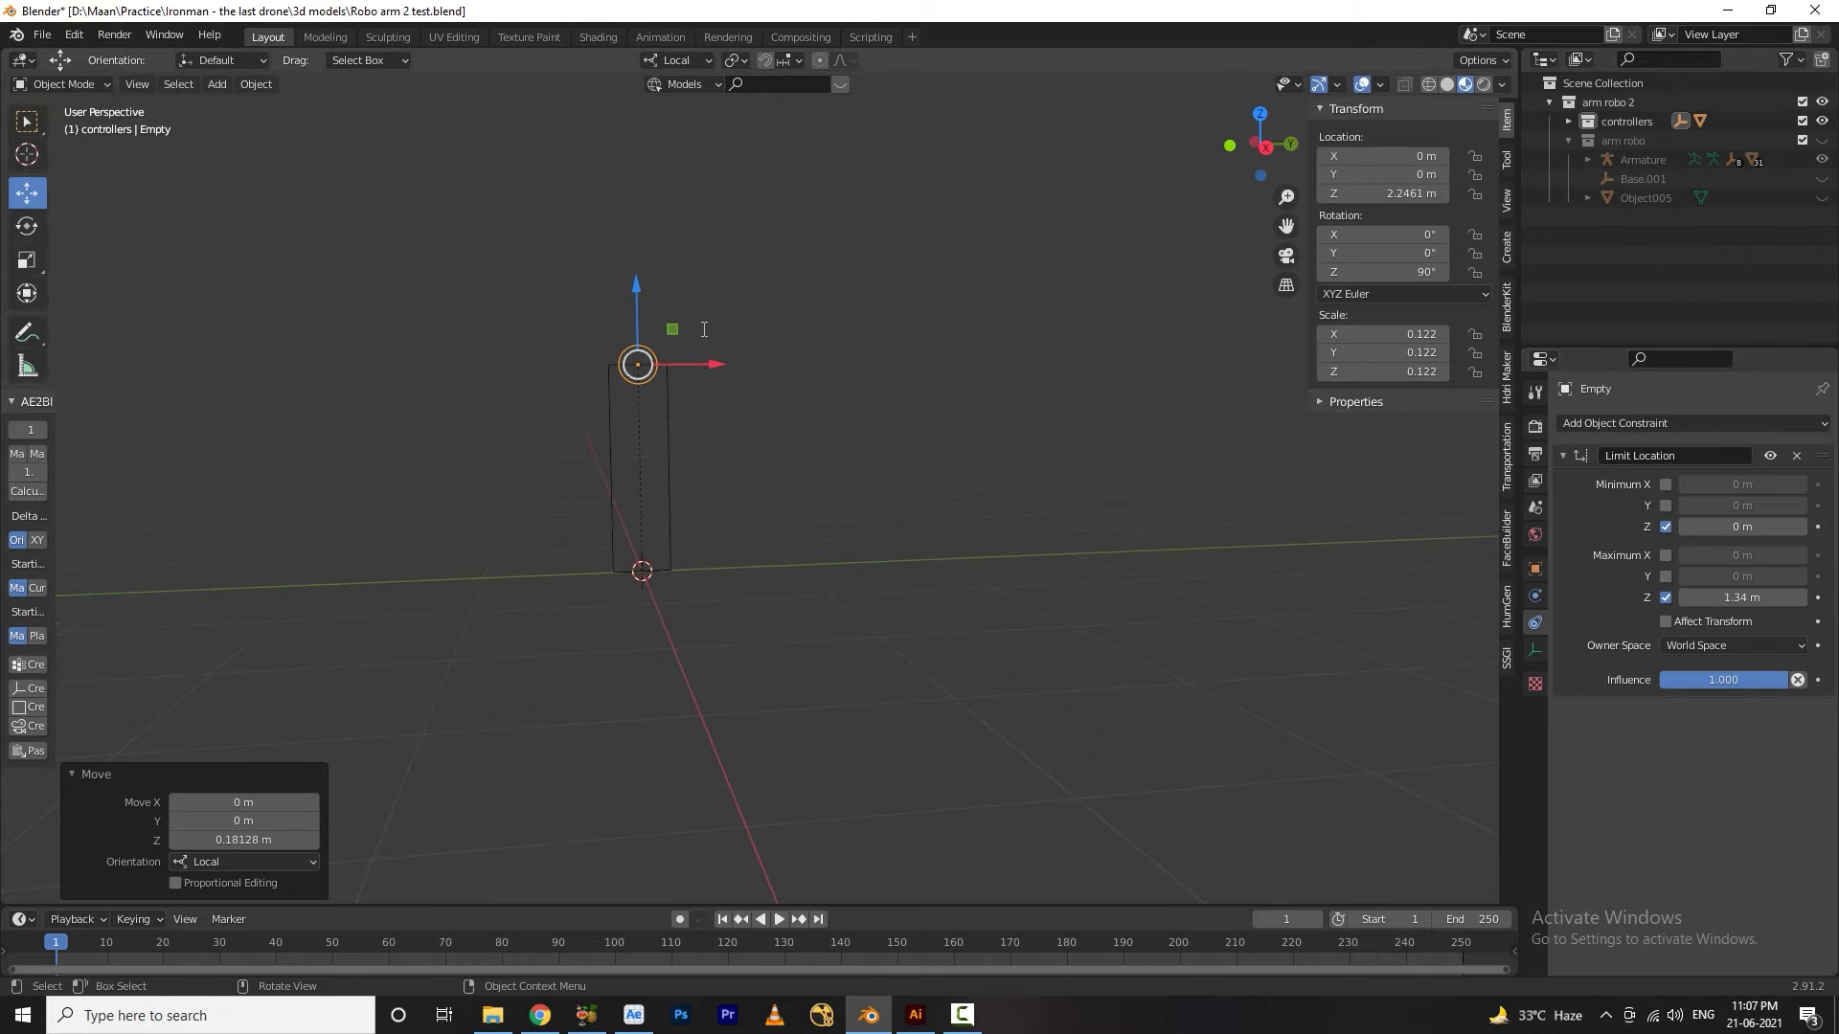
# Rename the circle empty to 'control arm', lock its X/Y location, and lower it
pyautogui.press('F2')
pyautogui.write('control arm')
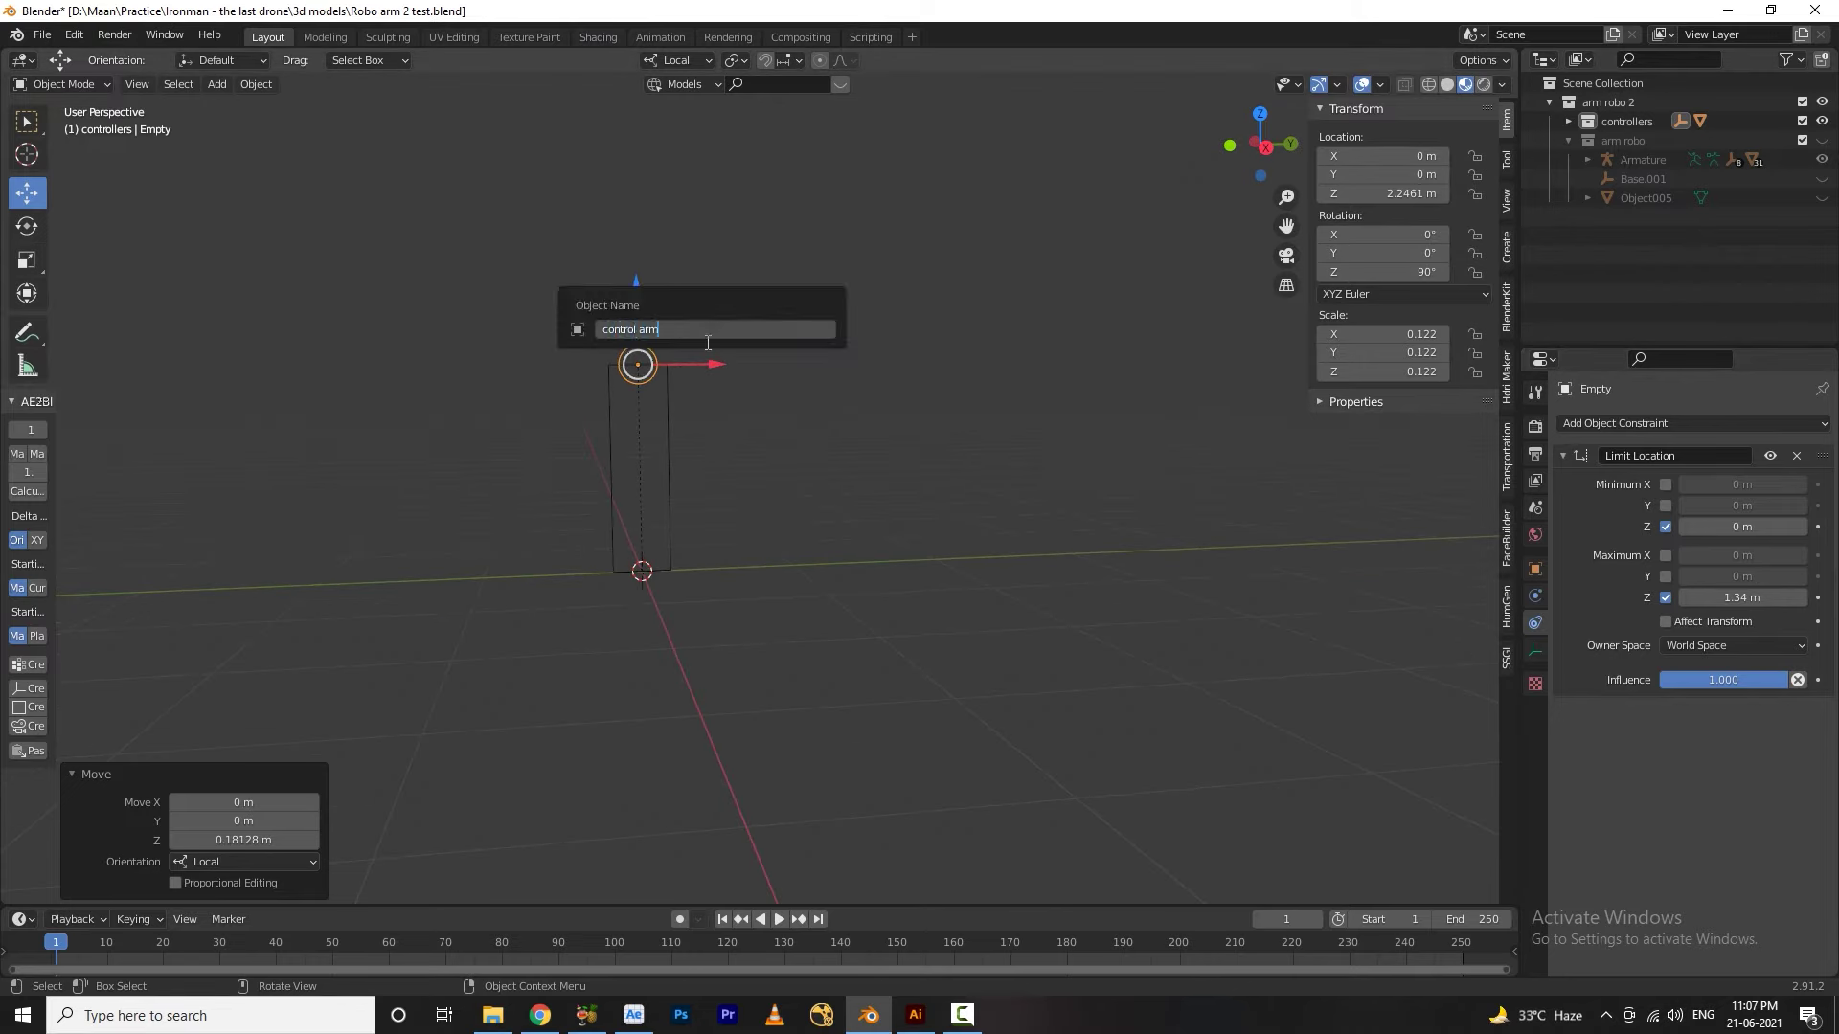
pyautogui.press('Return')
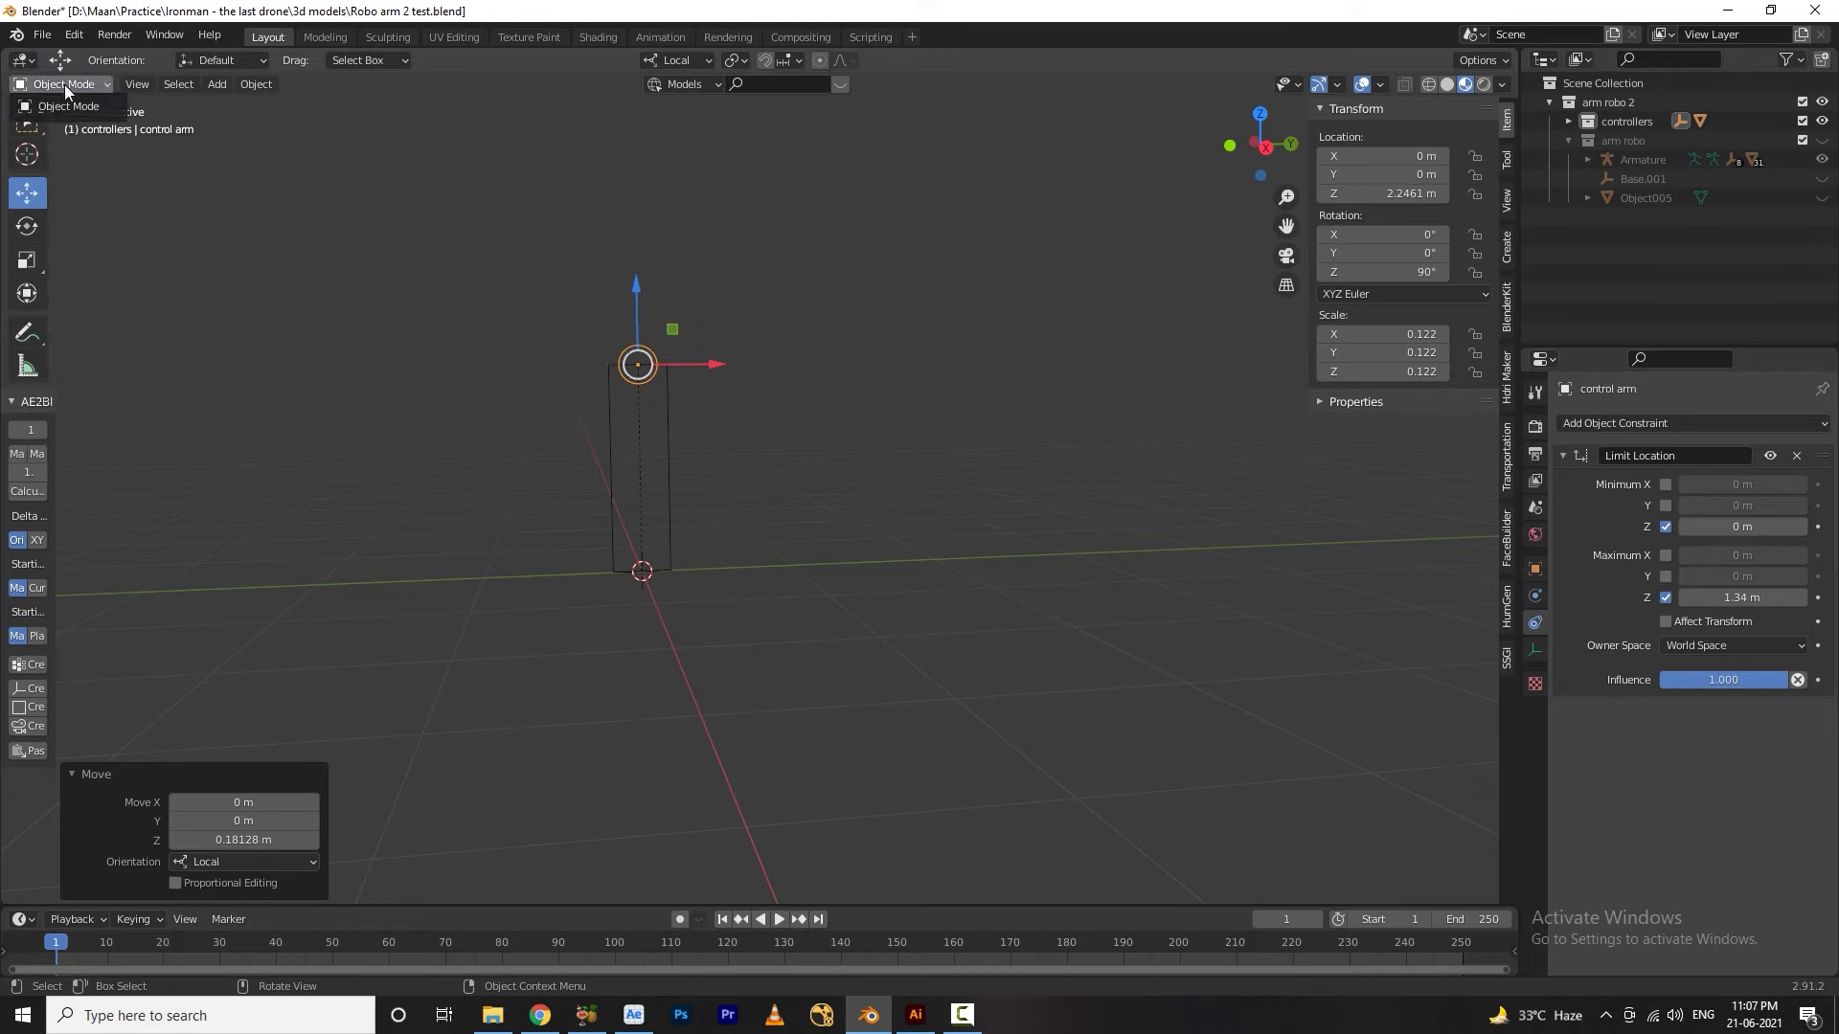
pyautogui.click(1476, 157)
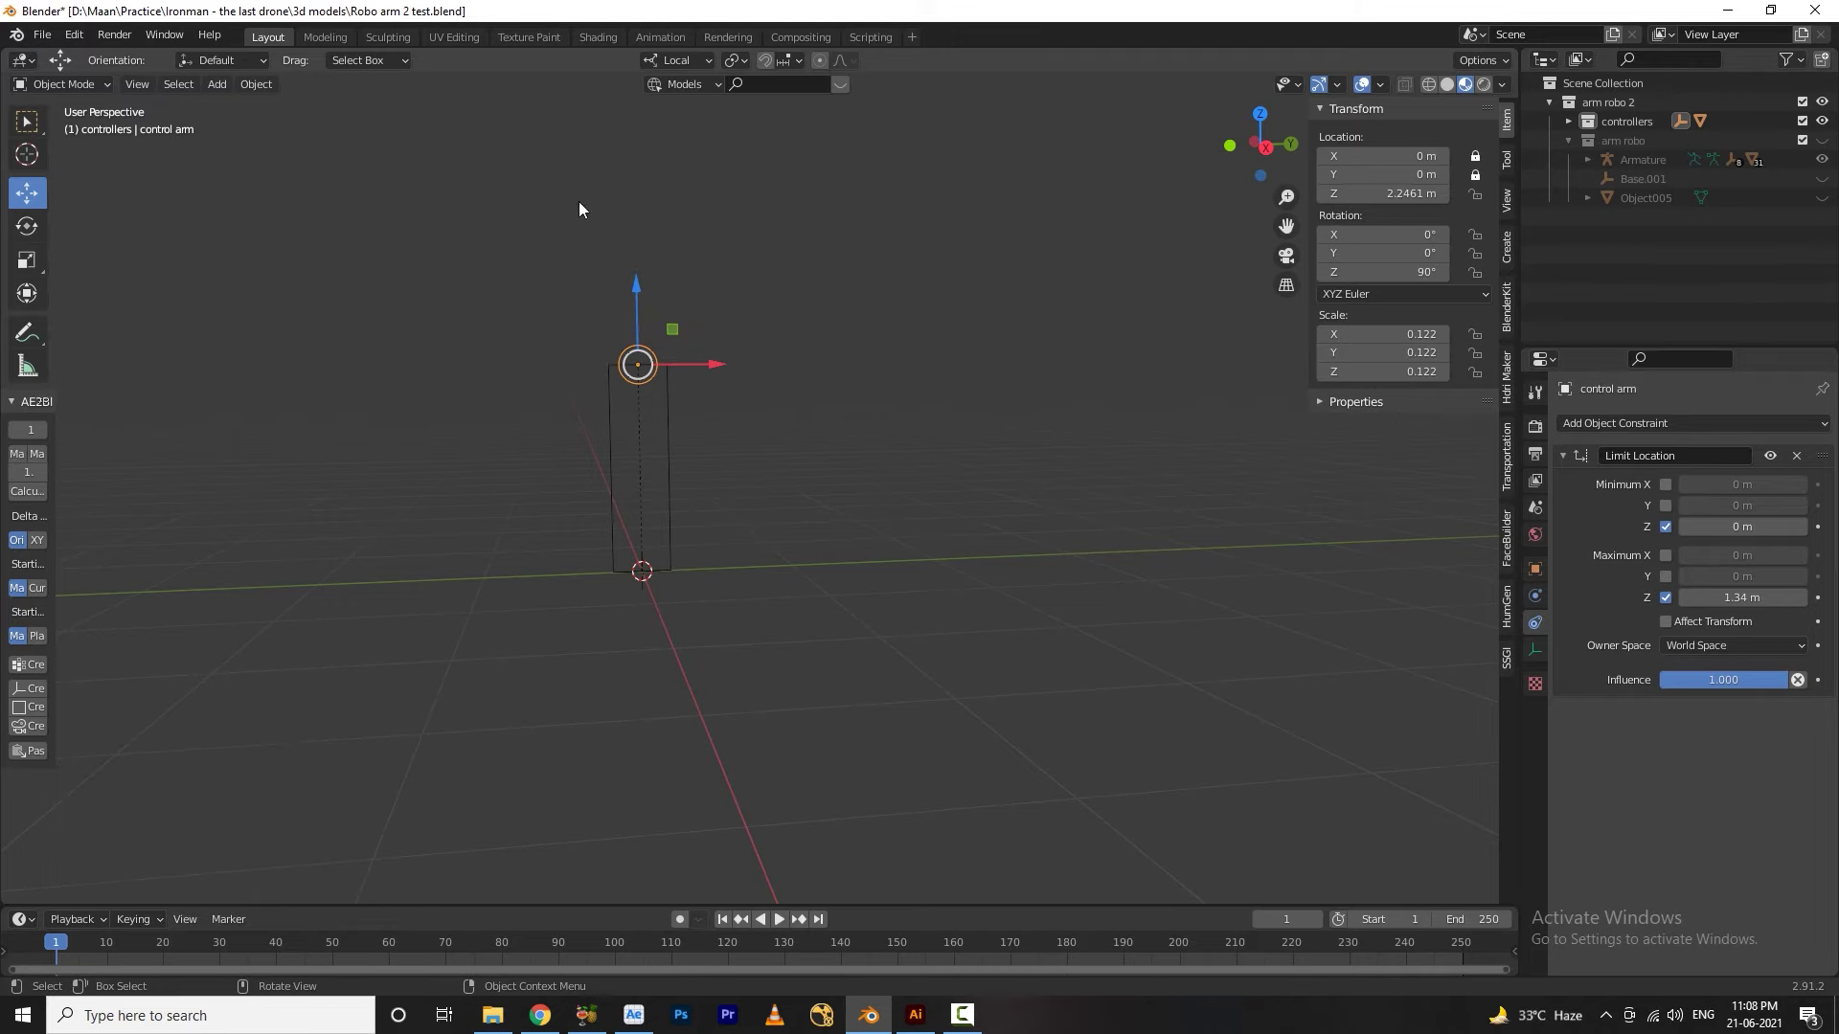
pyautogui.moveTo(632, 284); pyautogui.dragTo(661, 664)
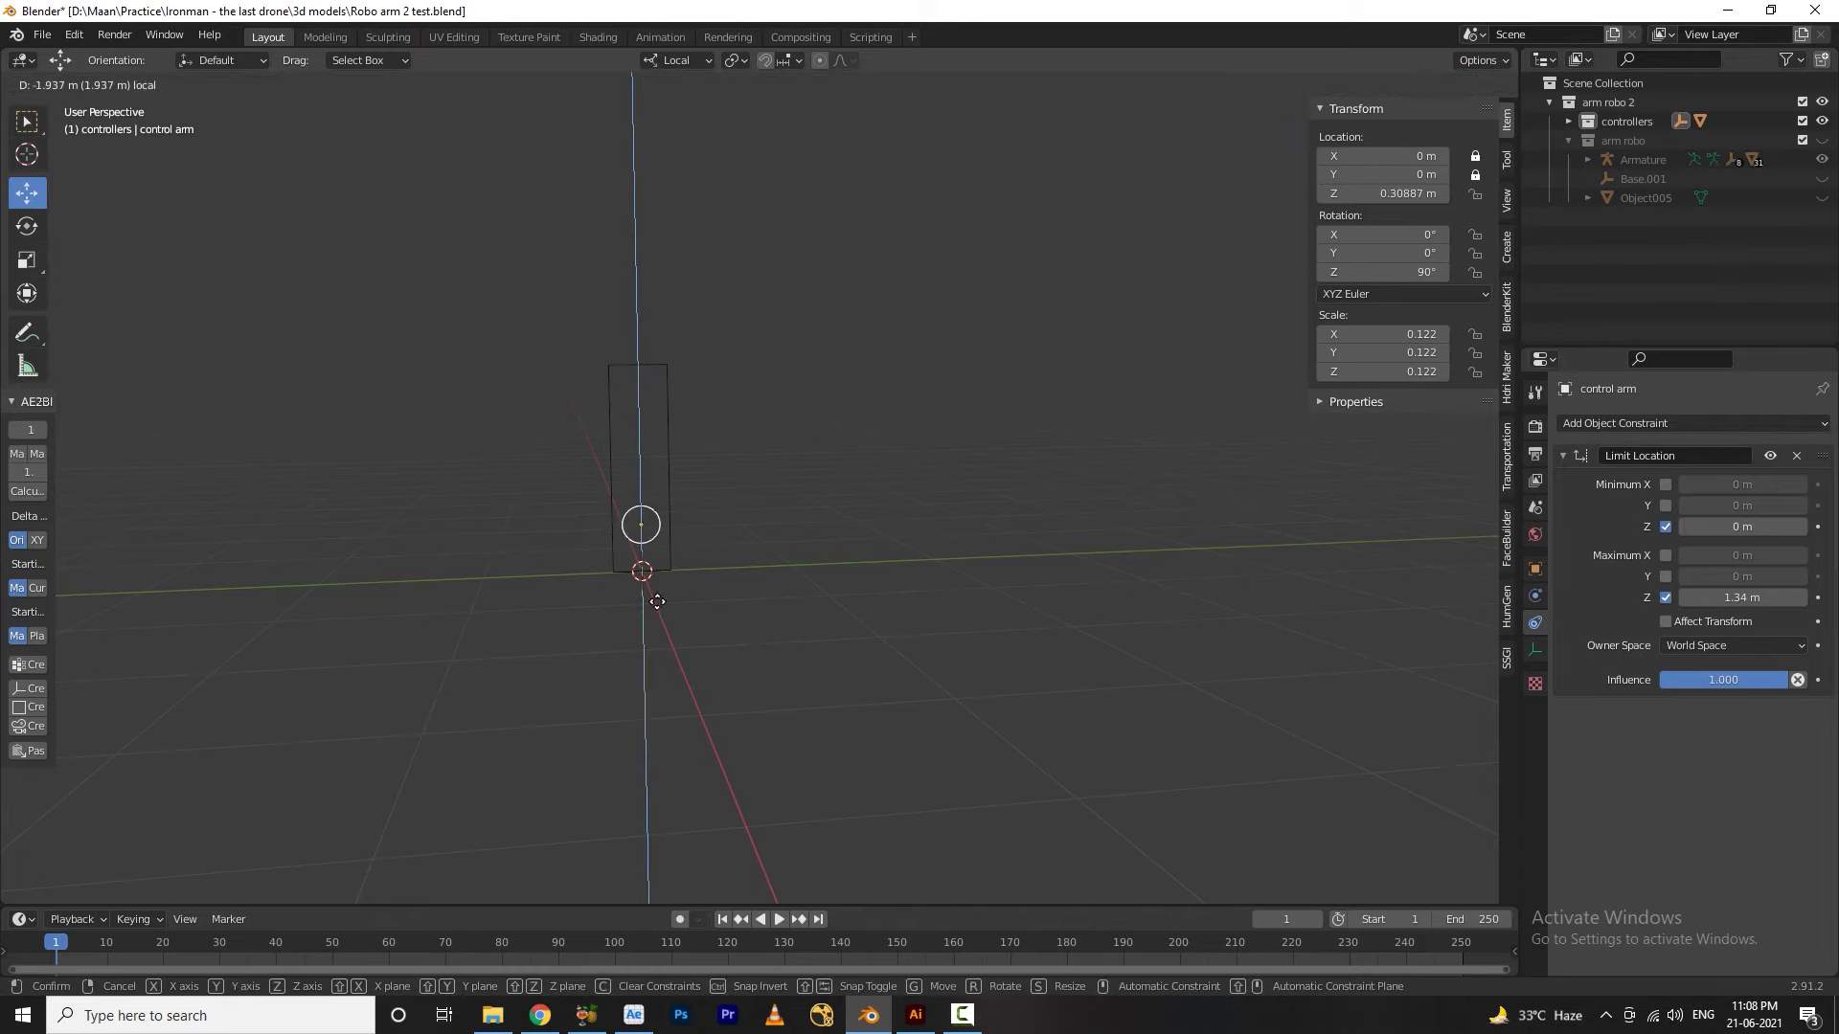
# Slide the rectangle plane sideways and show the 'arm robo' collection again
pyautogui.click(674, 409)
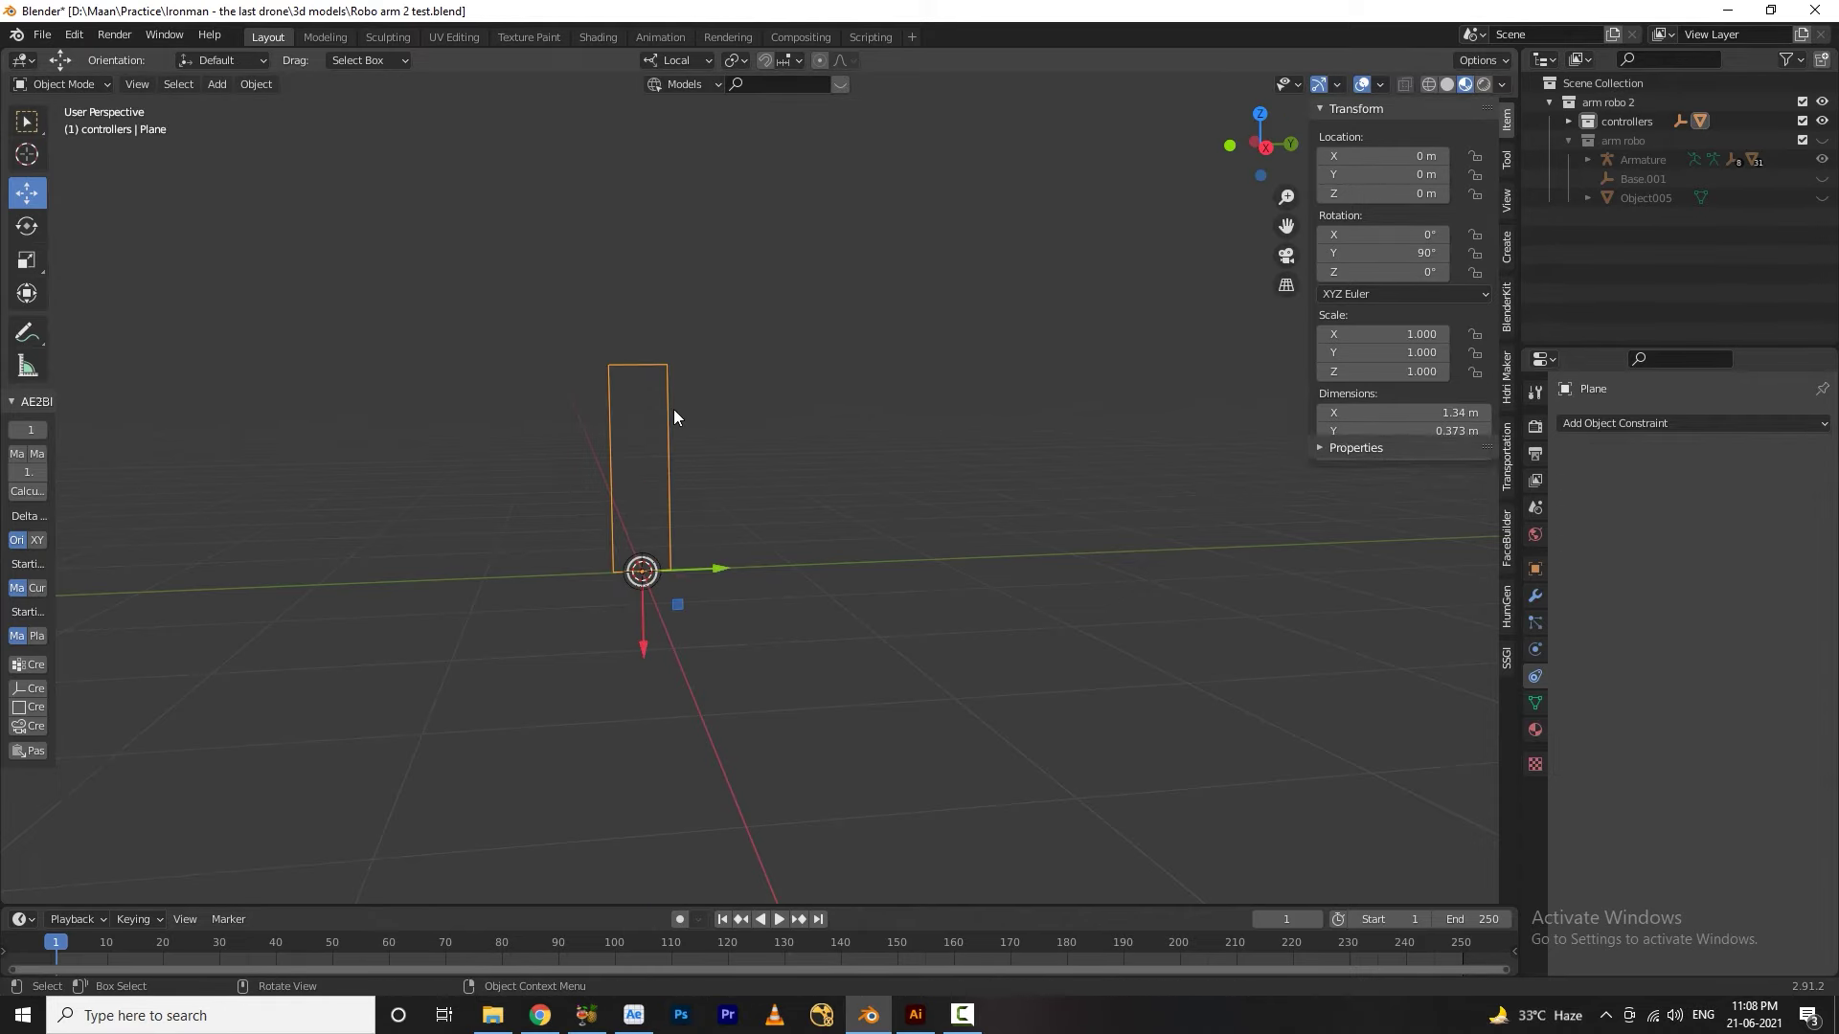
pyautogui.moveTo(706, 553); pyautogui.dragTo(1220, 574)
pyautogui.click(1802, 140)
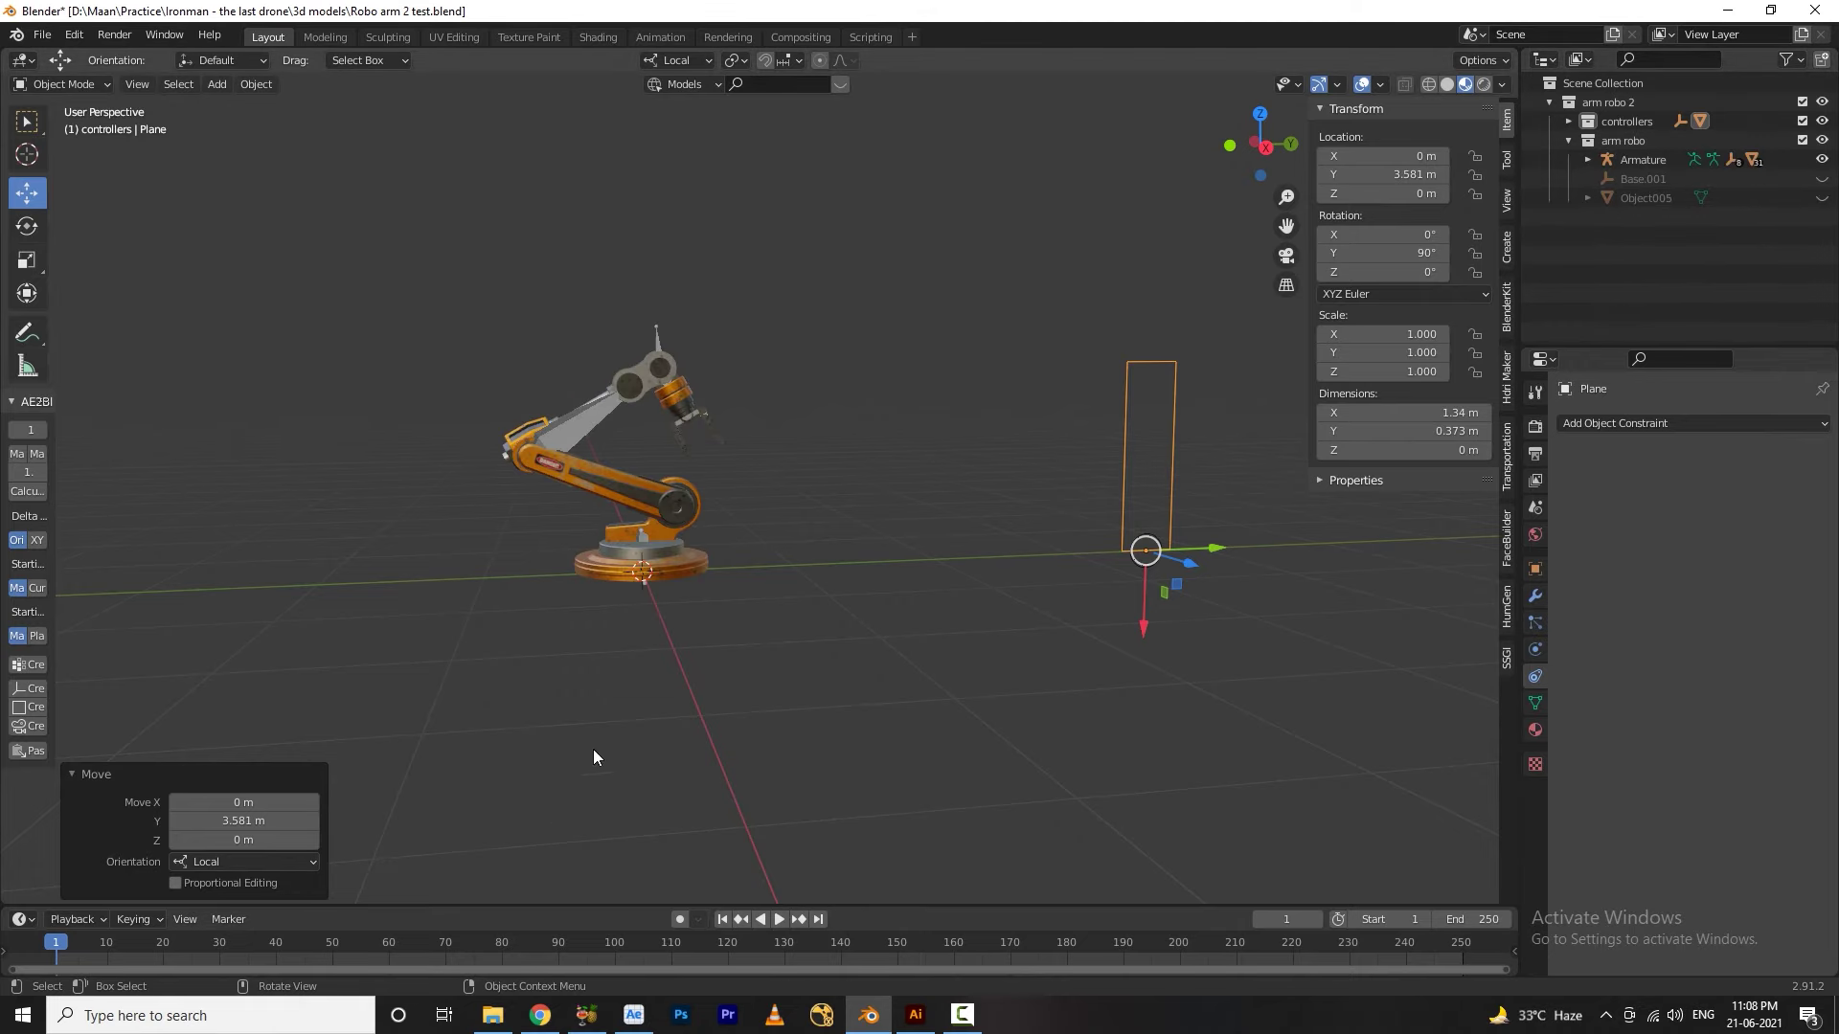
pyautogui.moveTo(768, 663)
pyautogui.mouseDown(button='middle')
pyautogui.moveTo(759, 629)
pyautogui.moveTo(690, 653)
pyautogui.moveTo(734, 684)
pyautogui.mouseUp(button='middle')
# Move the plane along Y to about 1.8 m beside the robot arm
pyautogui.press('g')
pyautogui.press('y')
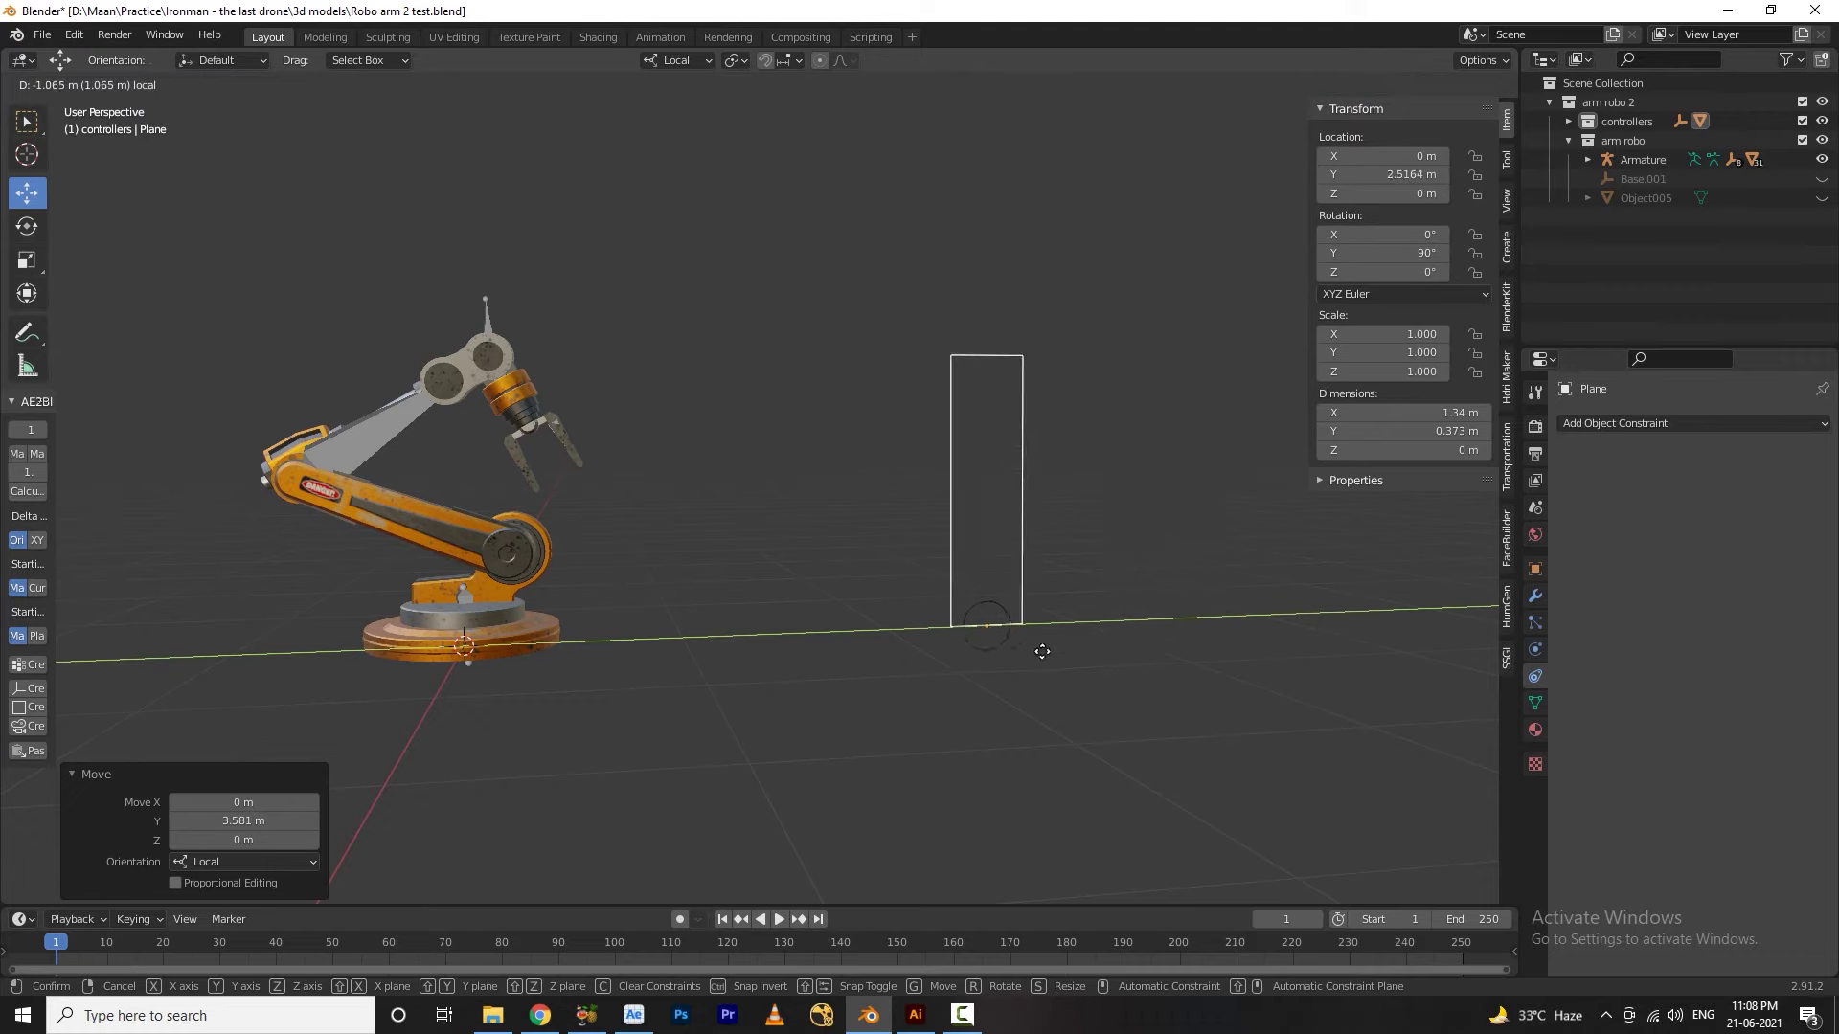
pyautogui.click(904, 650)
pyautogui.moveTo(903, 650)
pyautogui.mouseDown(button='middle')
pyautogui.moveTo(839, 684)
pyautogui.moveTo(758, 662)
pyautogui.moveTo(708, 435)
pyautogui.mouseUp(button='middle')
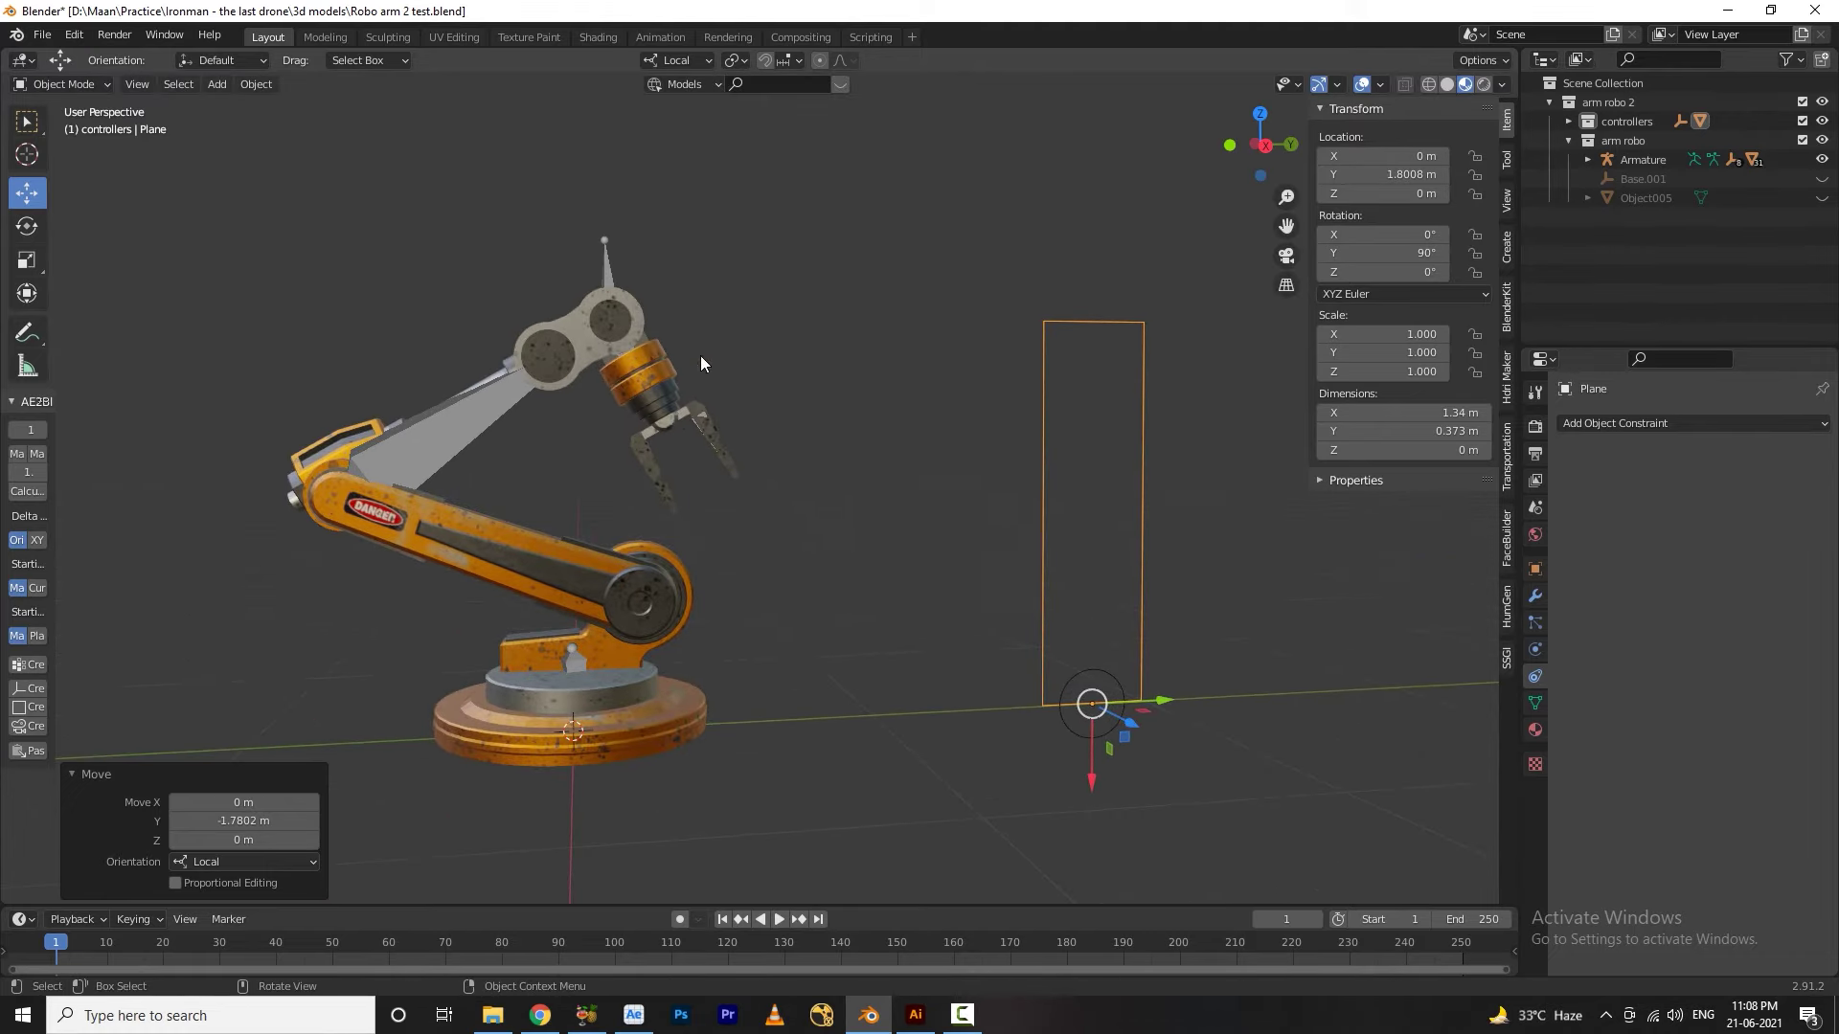
pyautogui.click(708, 435)
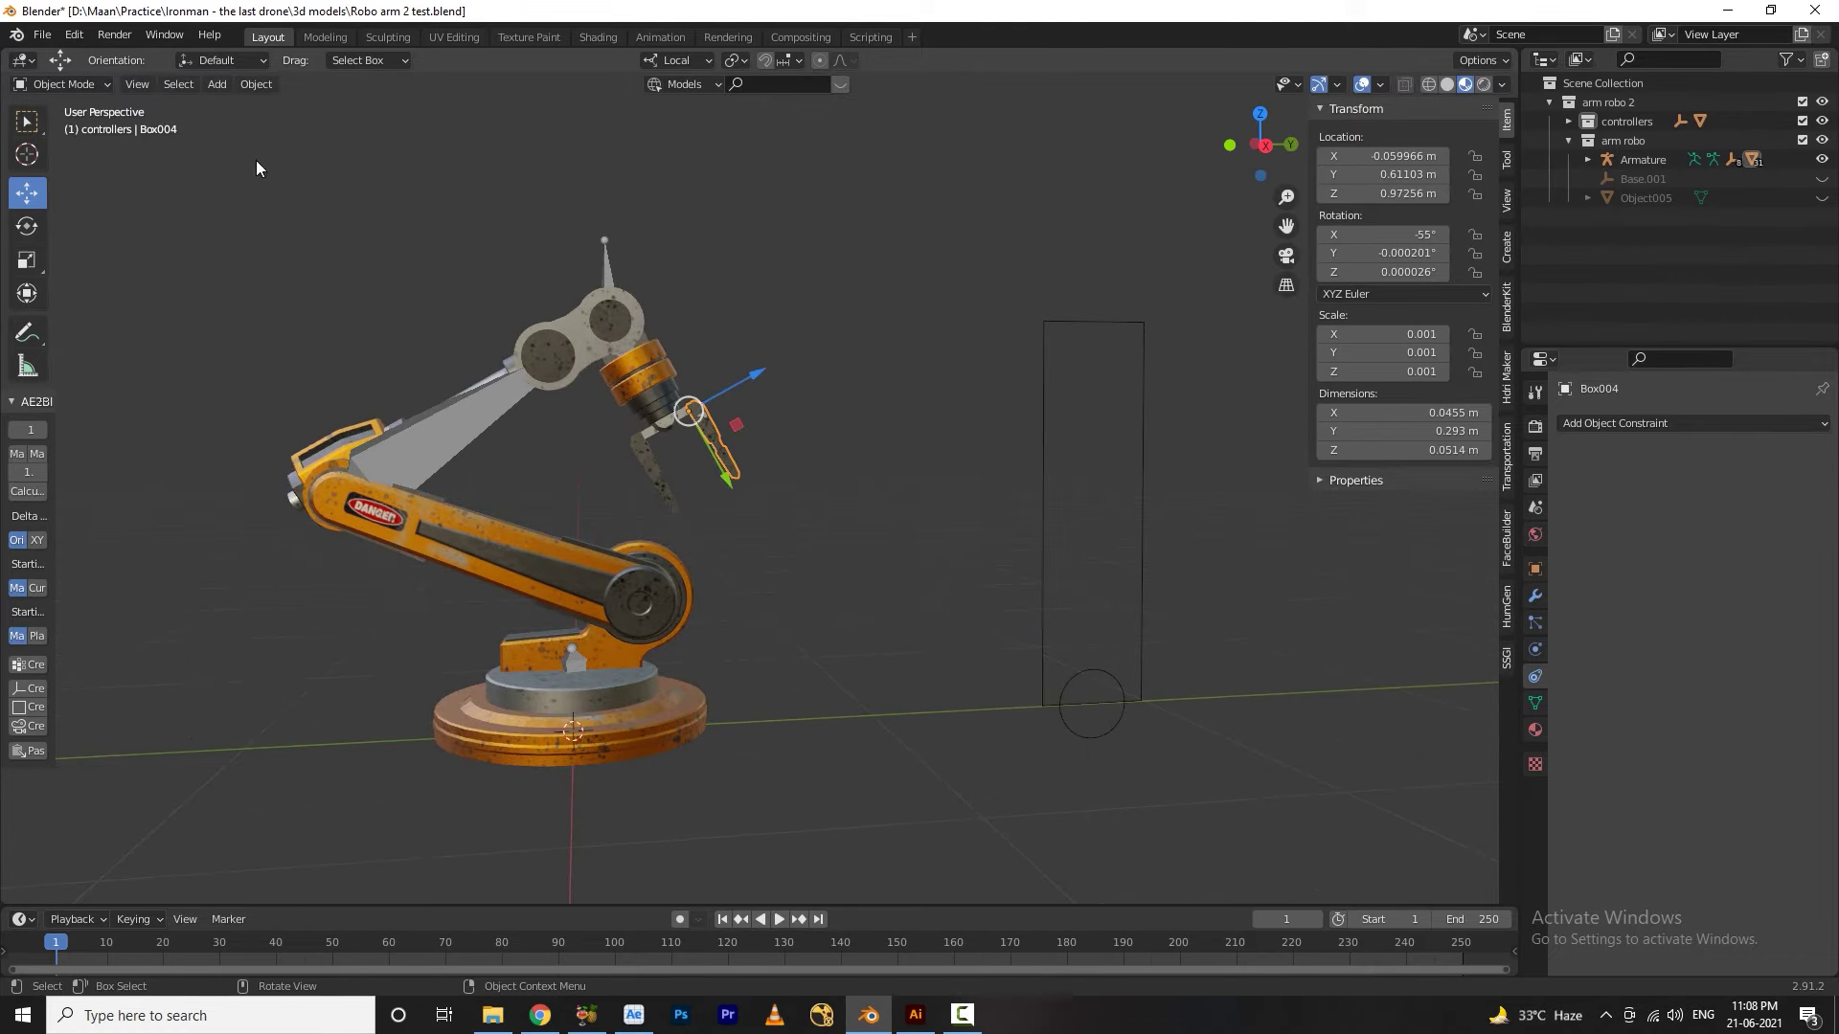
# Select the armature, enter Pose Mode, and select gripper bone Bone.003
pyautogui.click(497, 372)
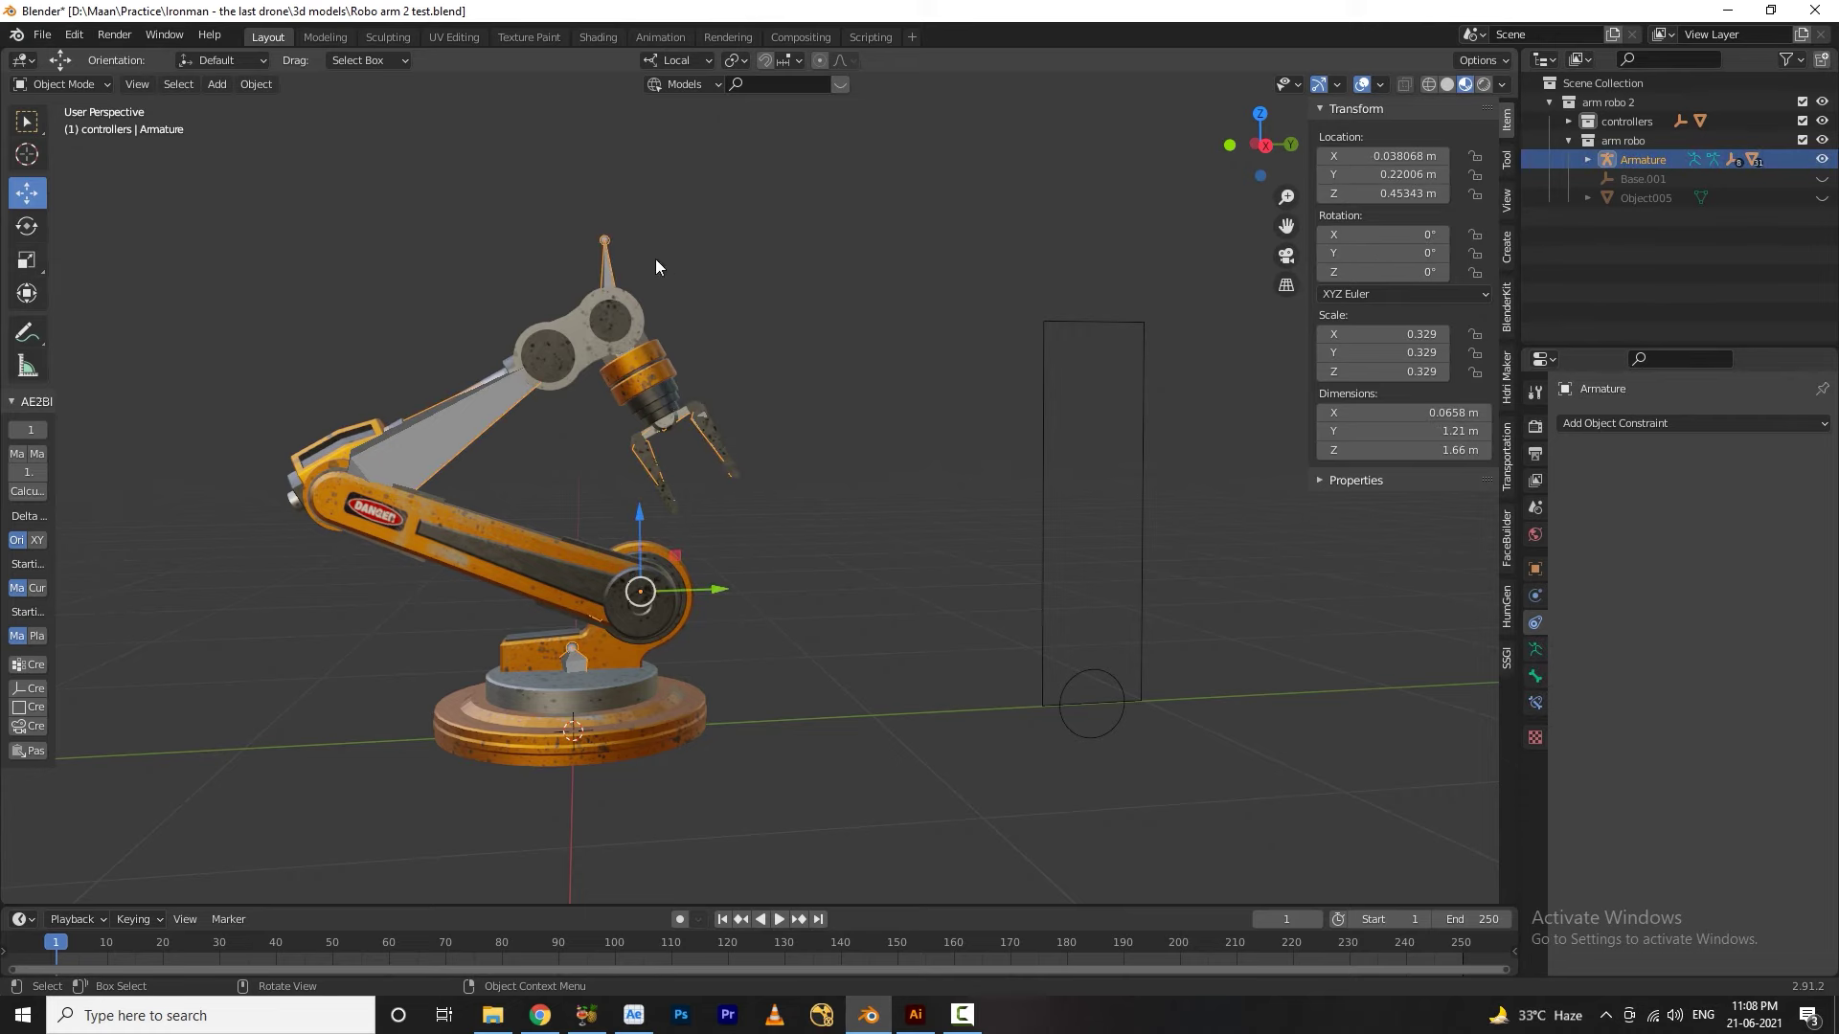
pyautogui.click(85, 89)
pyautogui.click(83, 140)
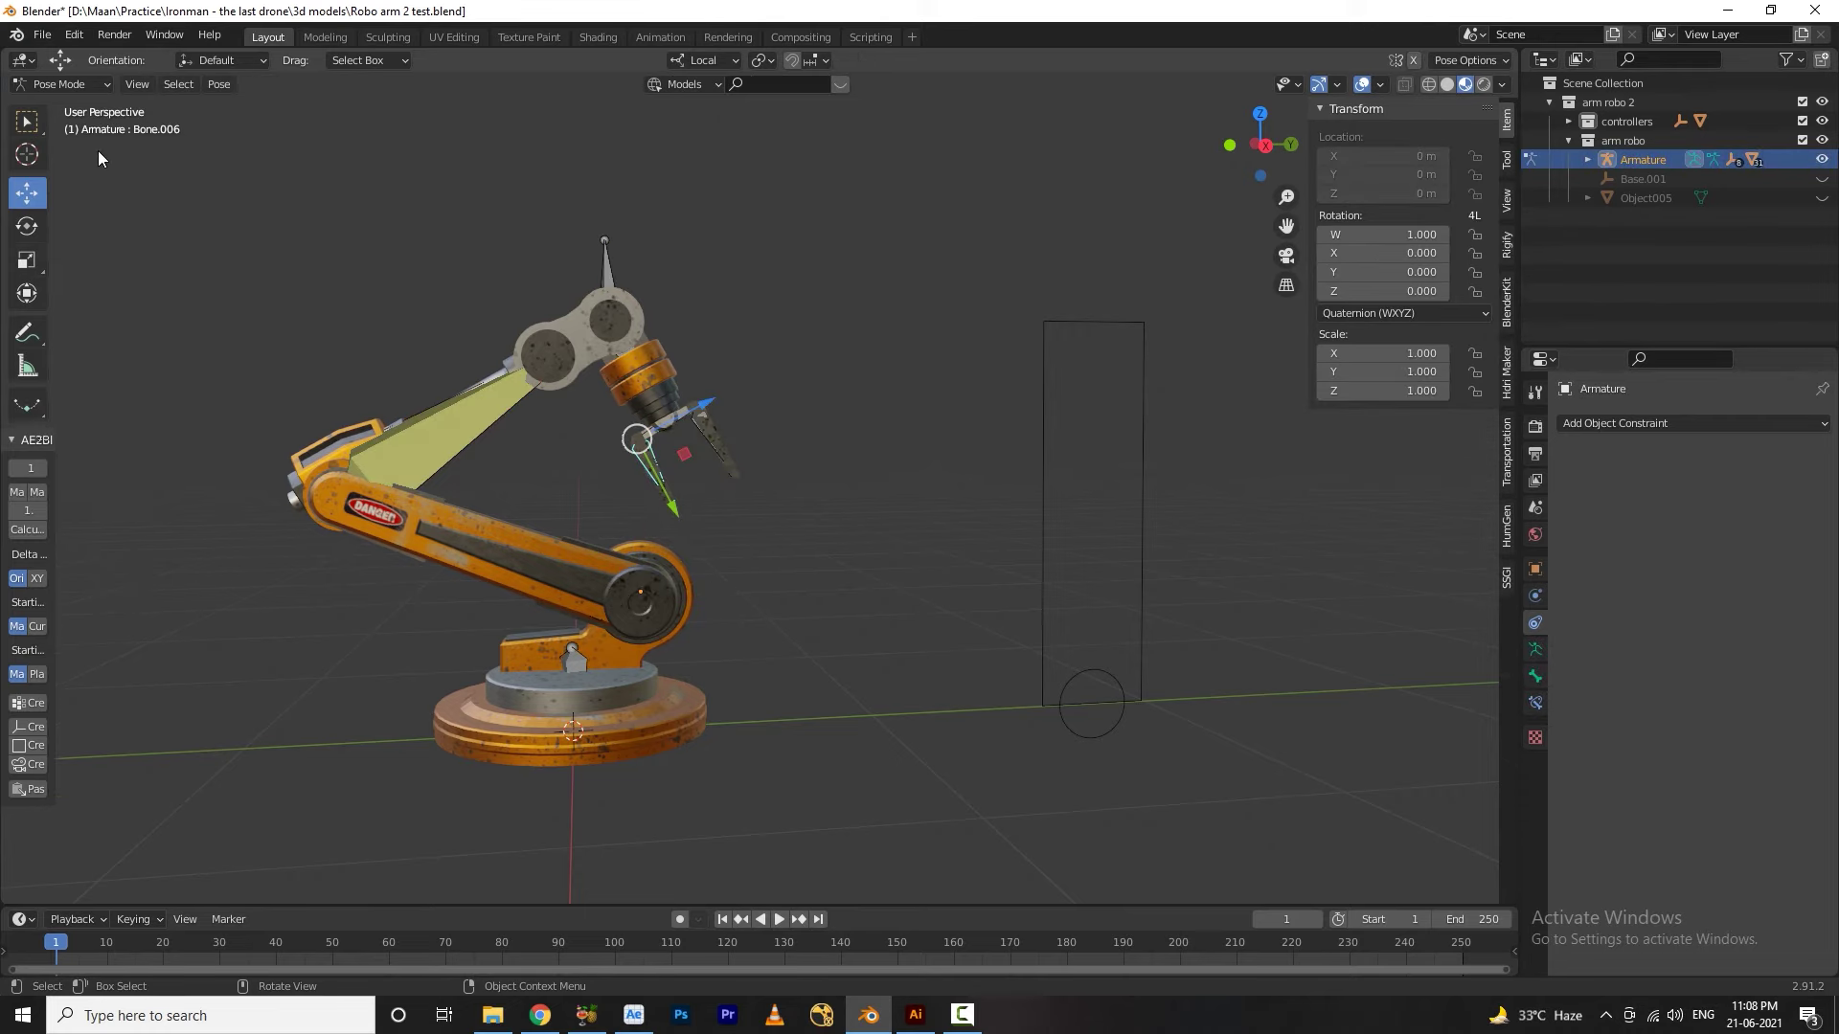
pyautogui.scroll(3, 714, 465)
pyautogui.moveTo(696, 462); pyautogui.dragTo(664, 345, button='middle')
pyautogui.click(661, 340)
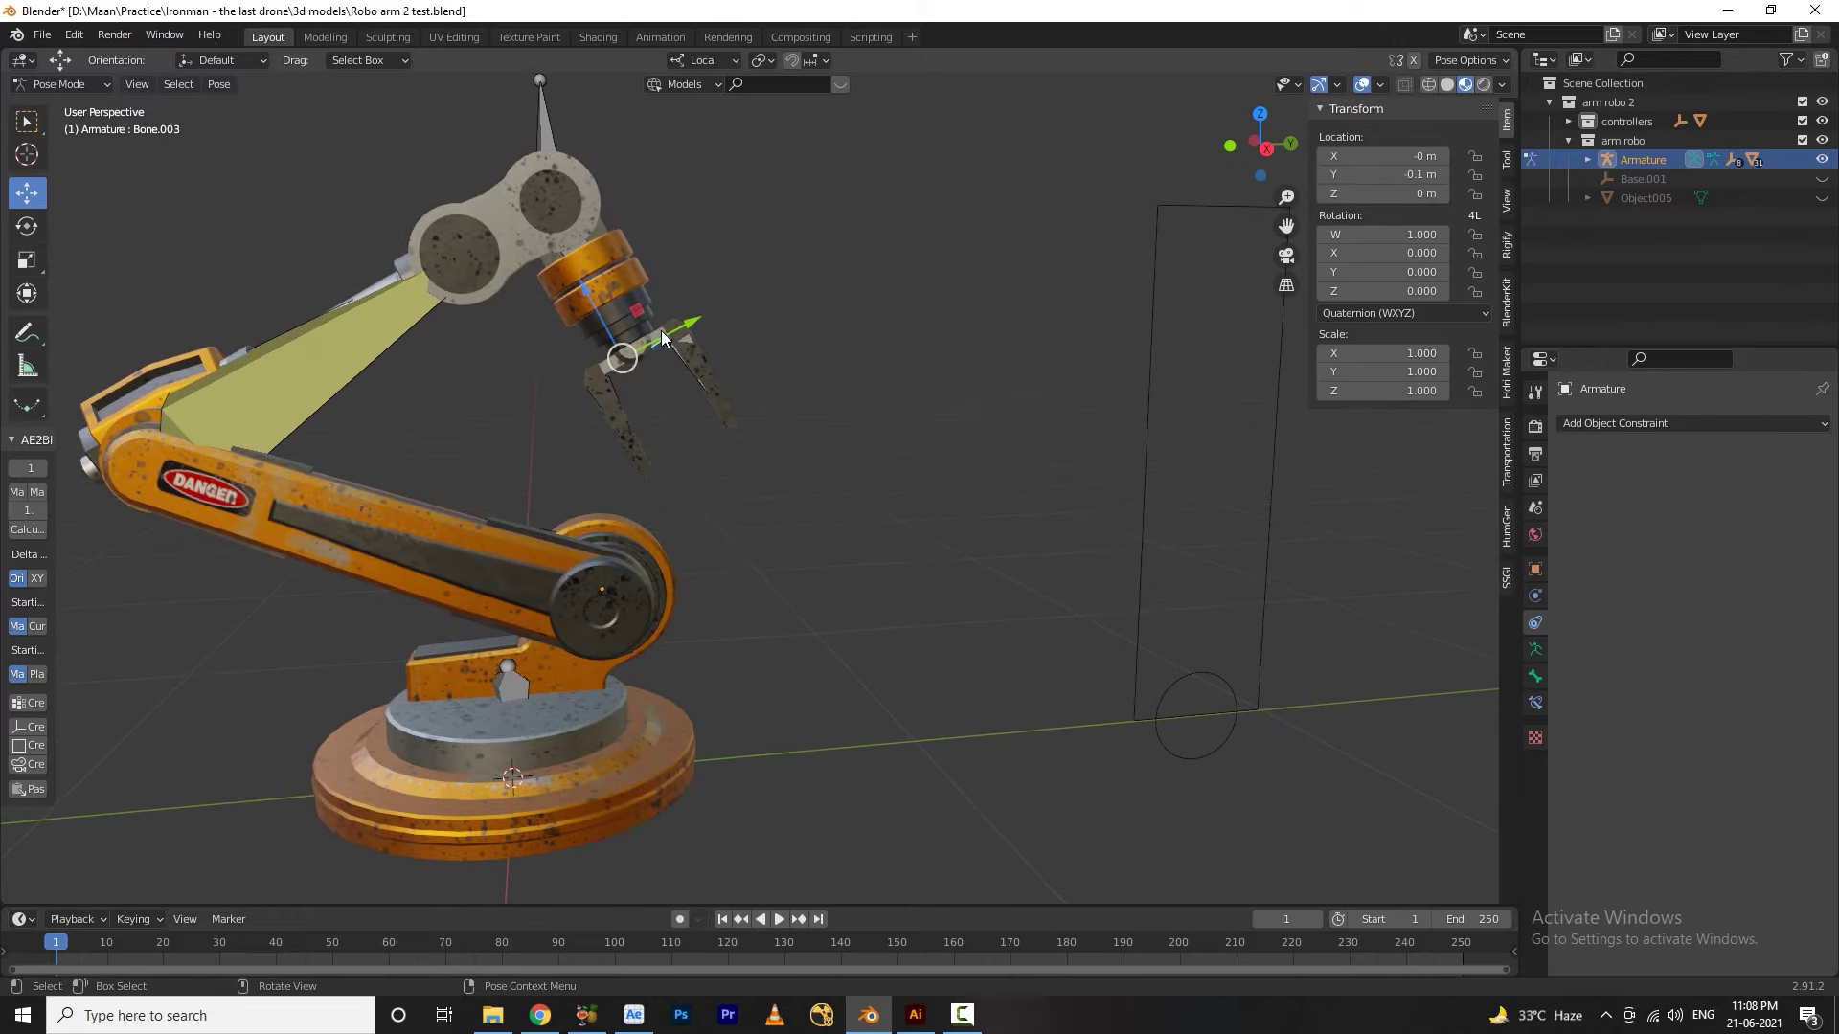
pyautogui.moveTo(799, 413); pyautogui.dragTo(797, 437, button='middle')
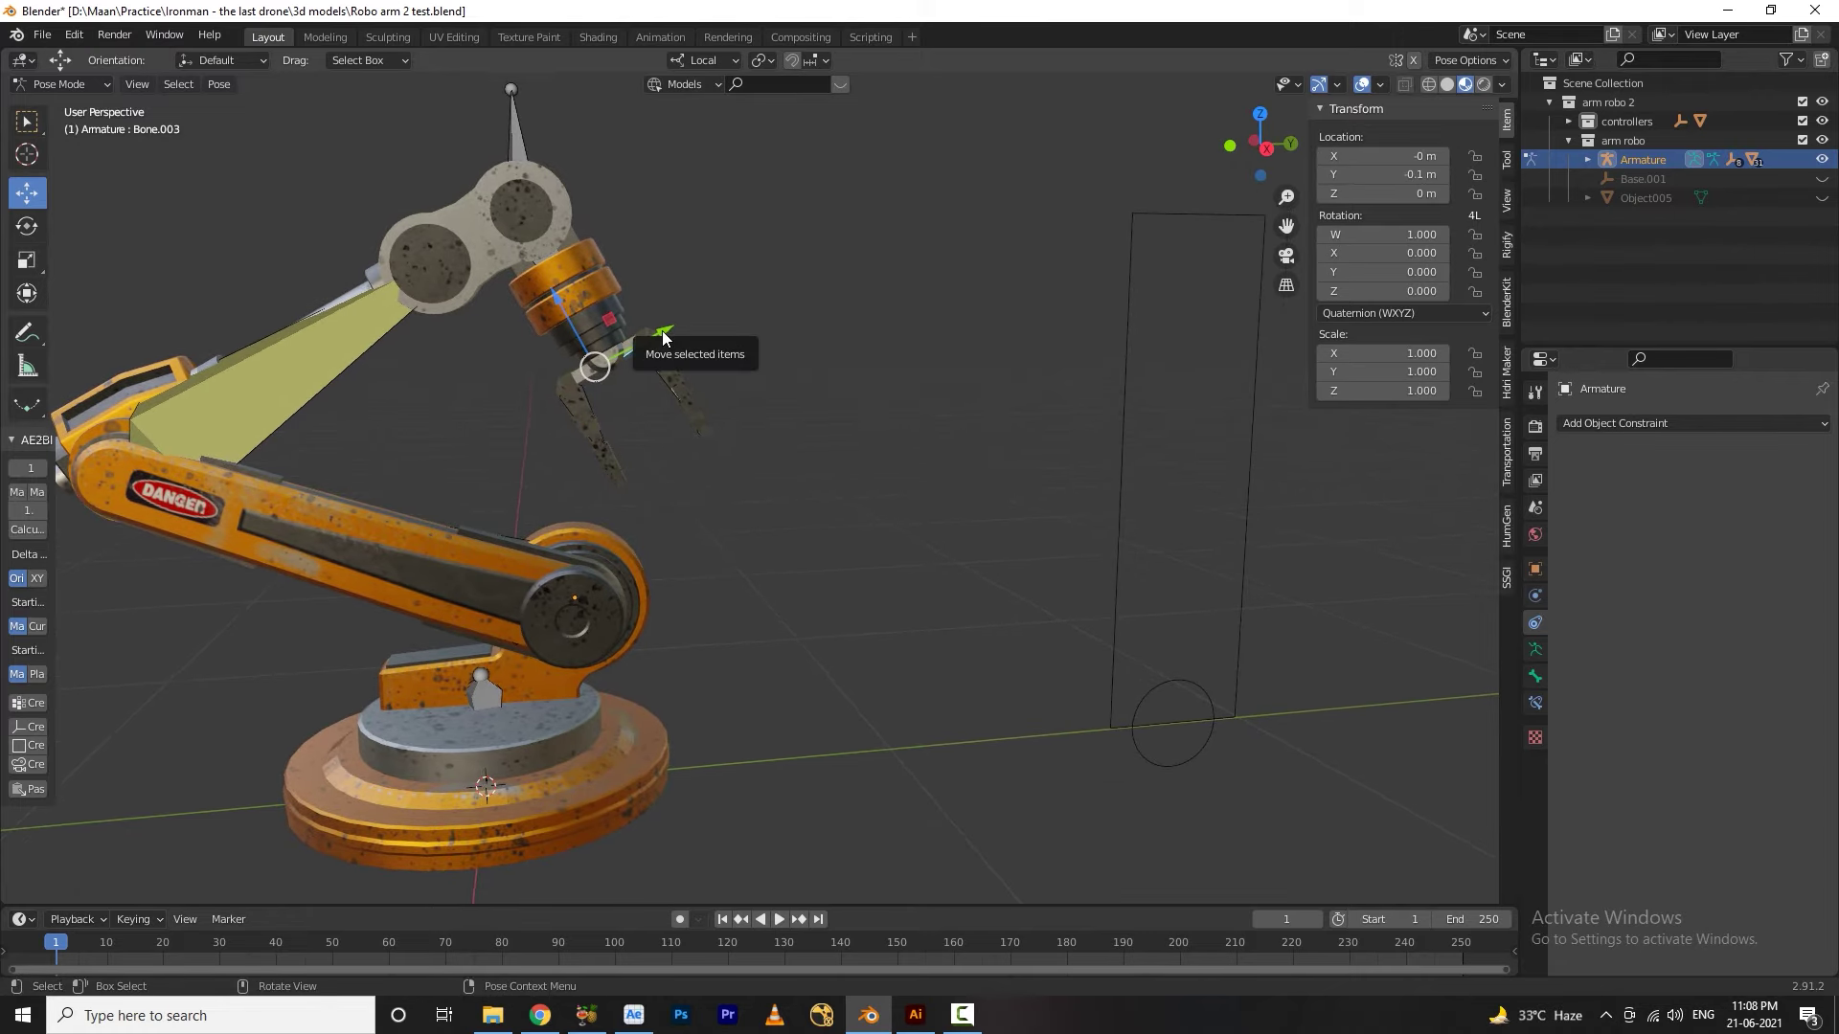
pyautogui.moveTo(664, 339); pyautogui.dragTo(710, 309)
pyautogui.hotkey('ctrl', 'z')
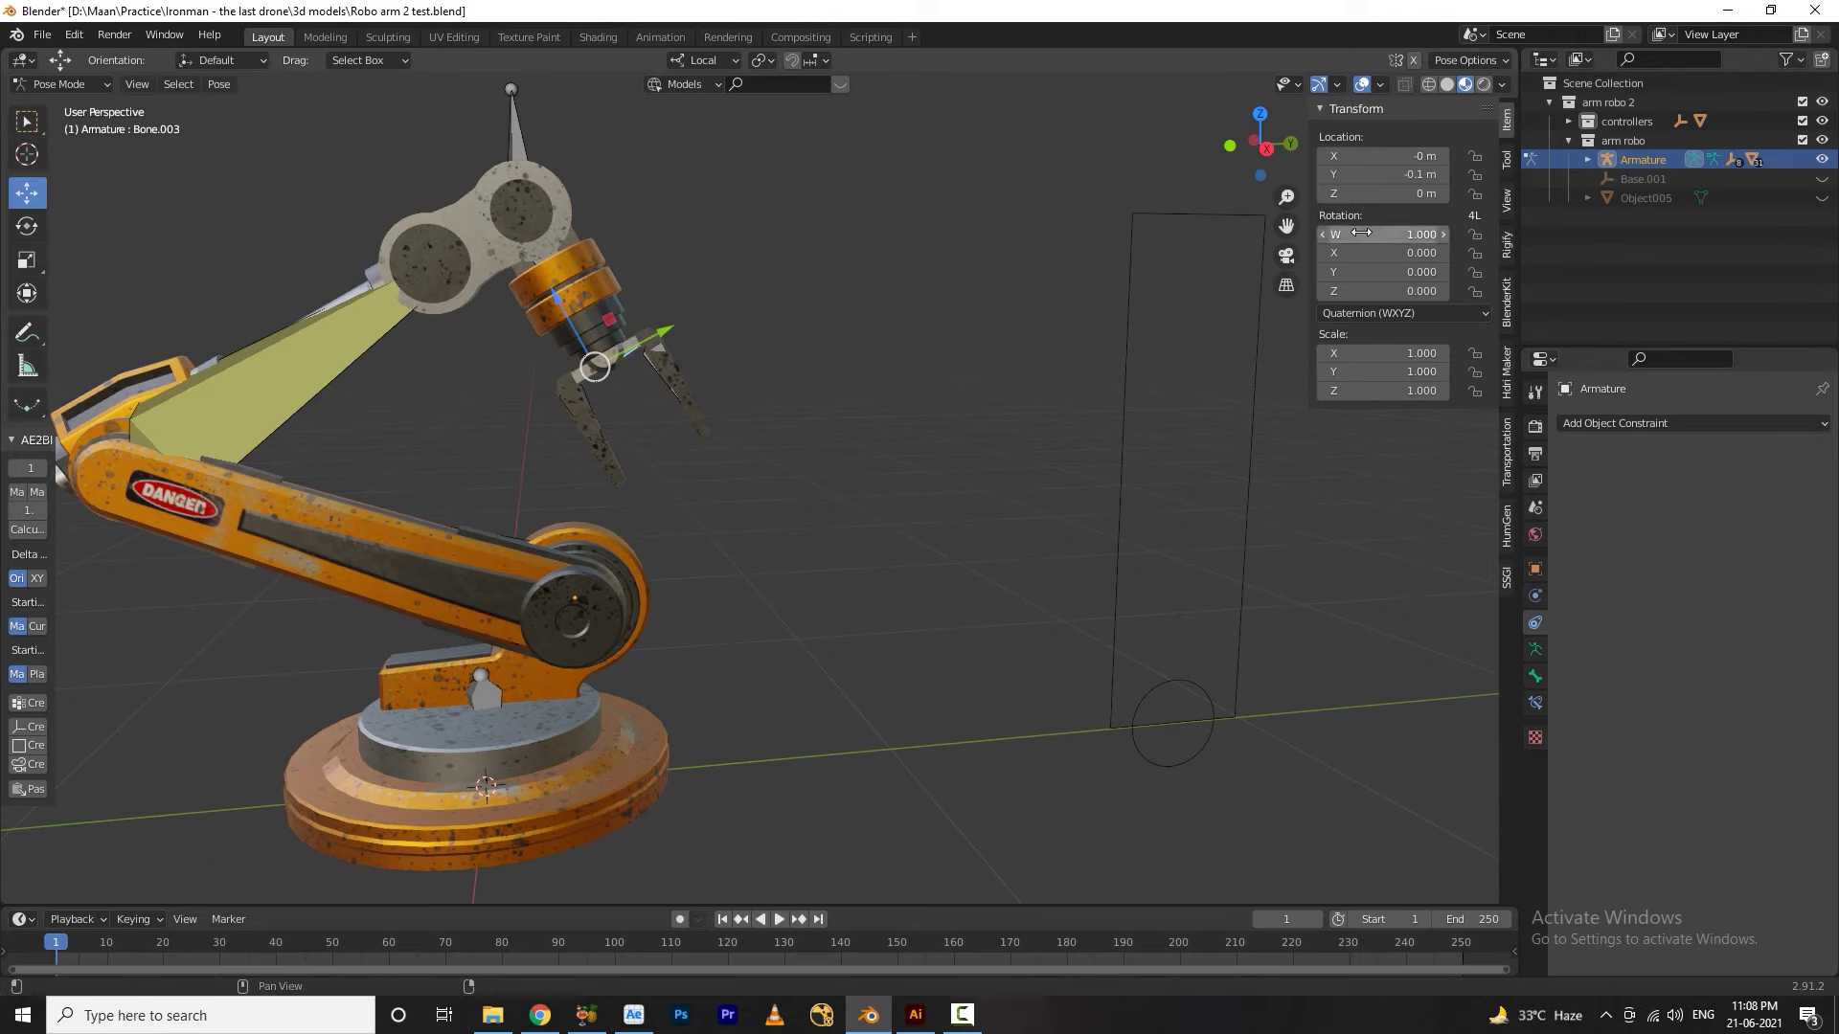
# Add a Location Y driver that reads control arm's Z Location
pyautogui.rightClick(1394, 175)
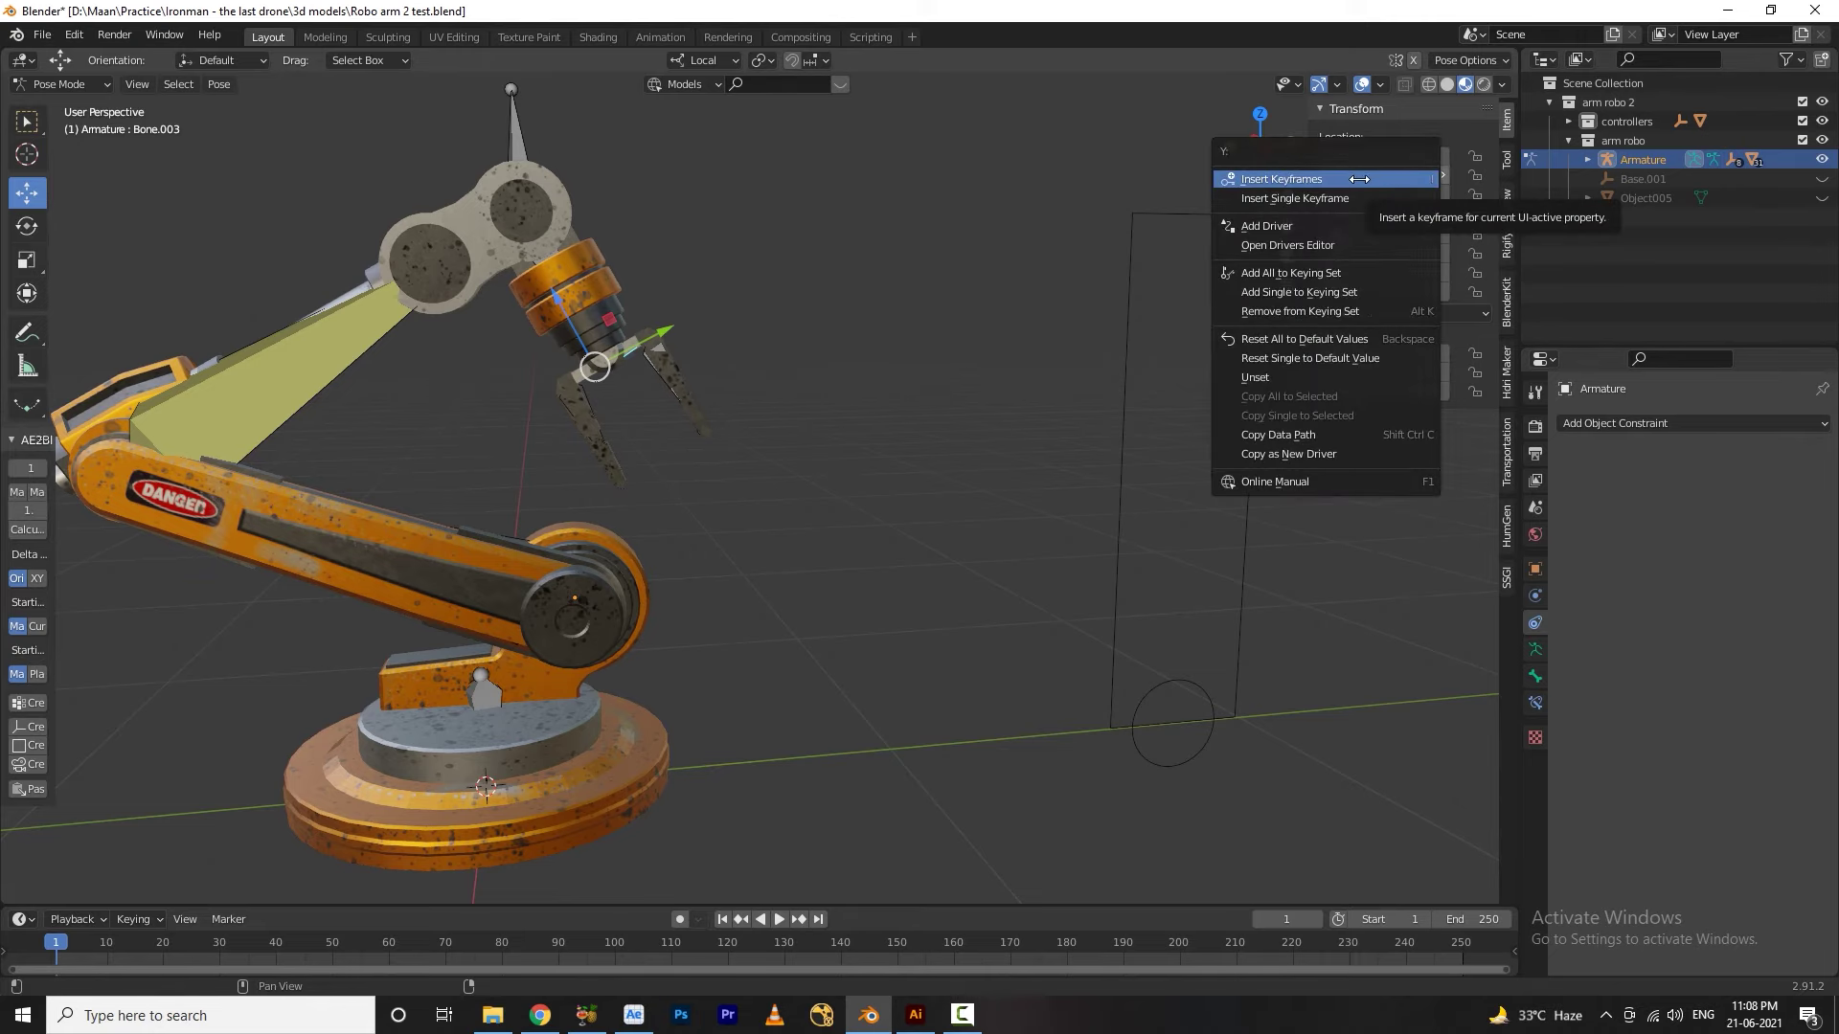
pyautogui.click(1266, 226)
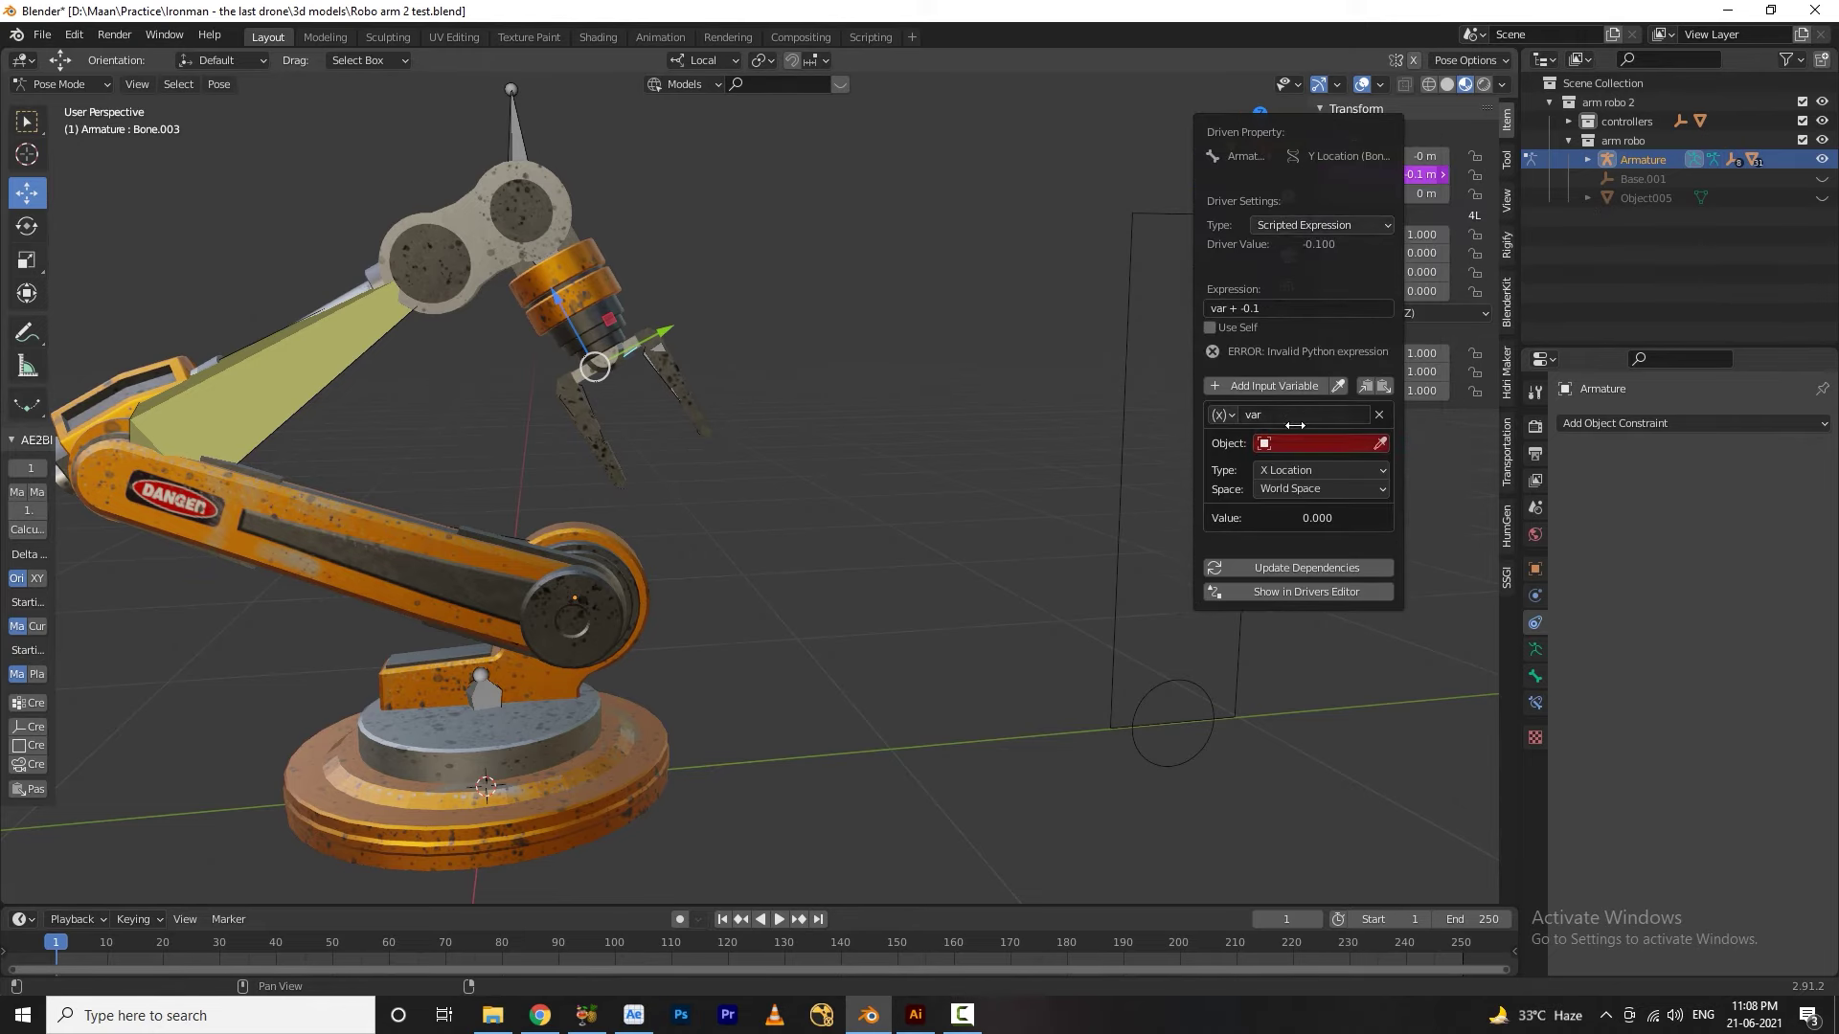
pyautogui.click(1297, 441)
pyautogui.write('con')
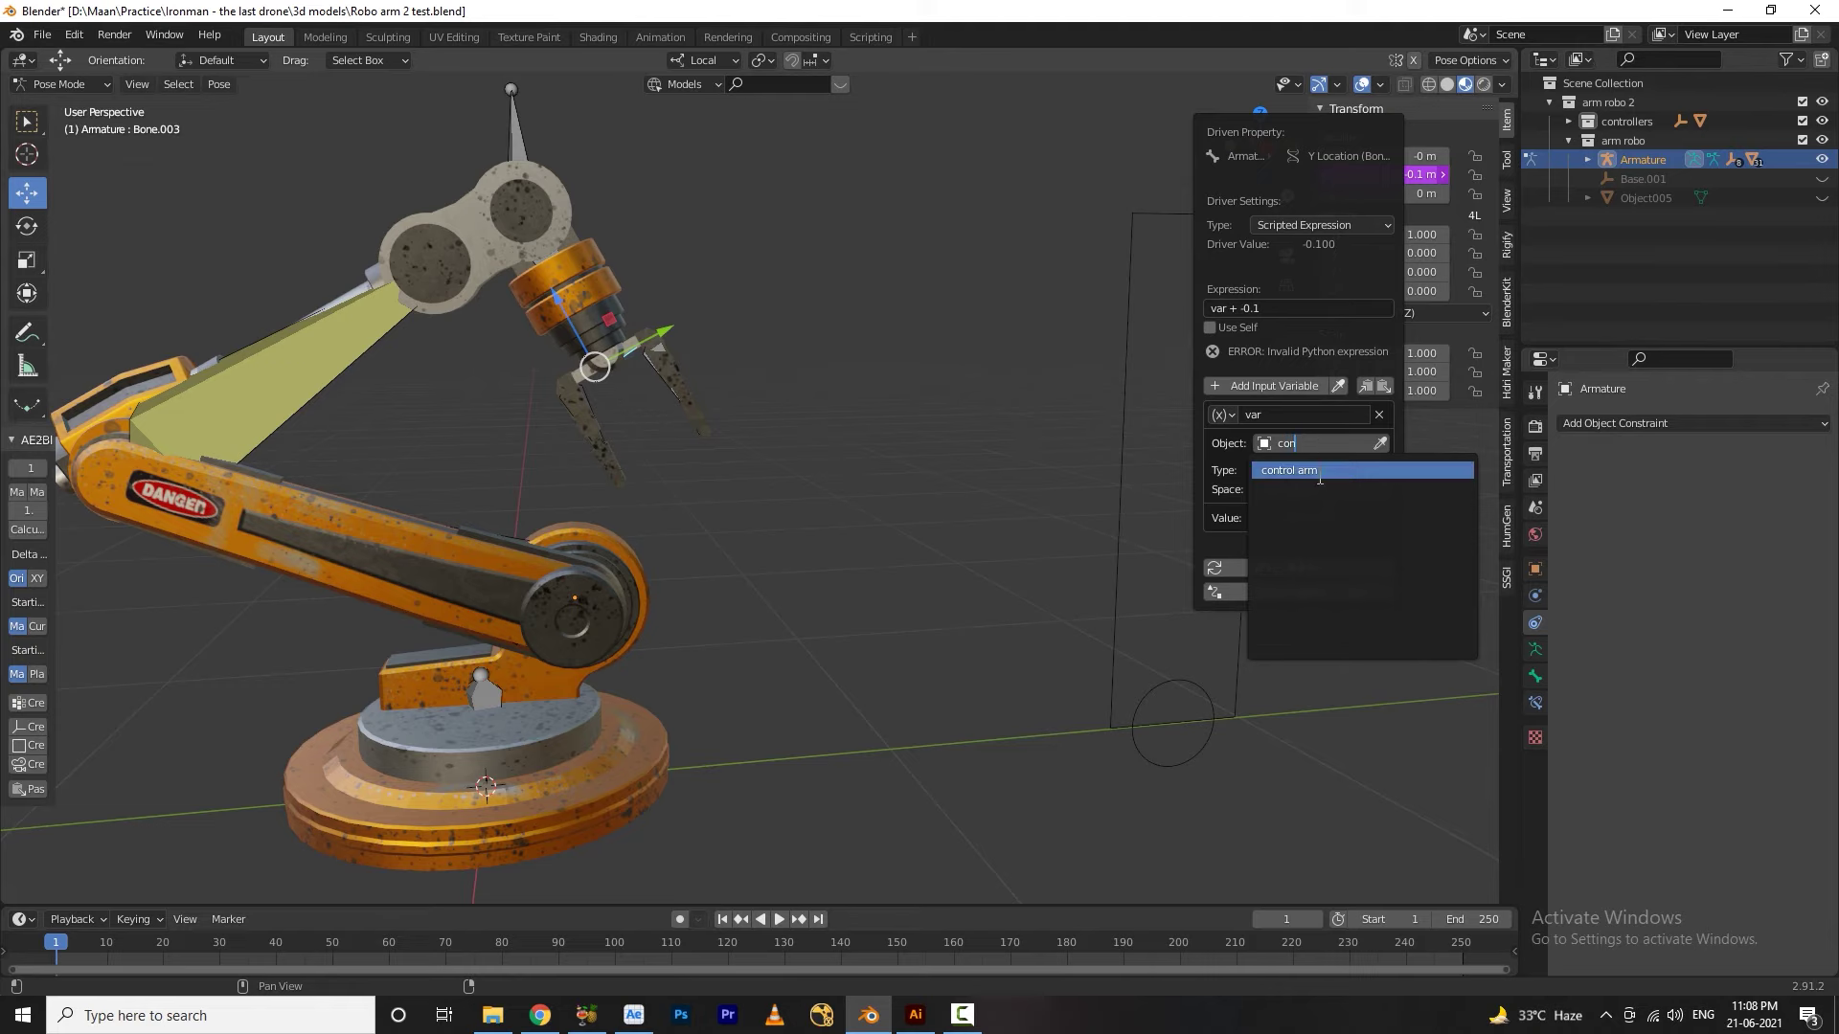
pyautogui.click(1318, 475)
pyautogui.click(1310, 451)
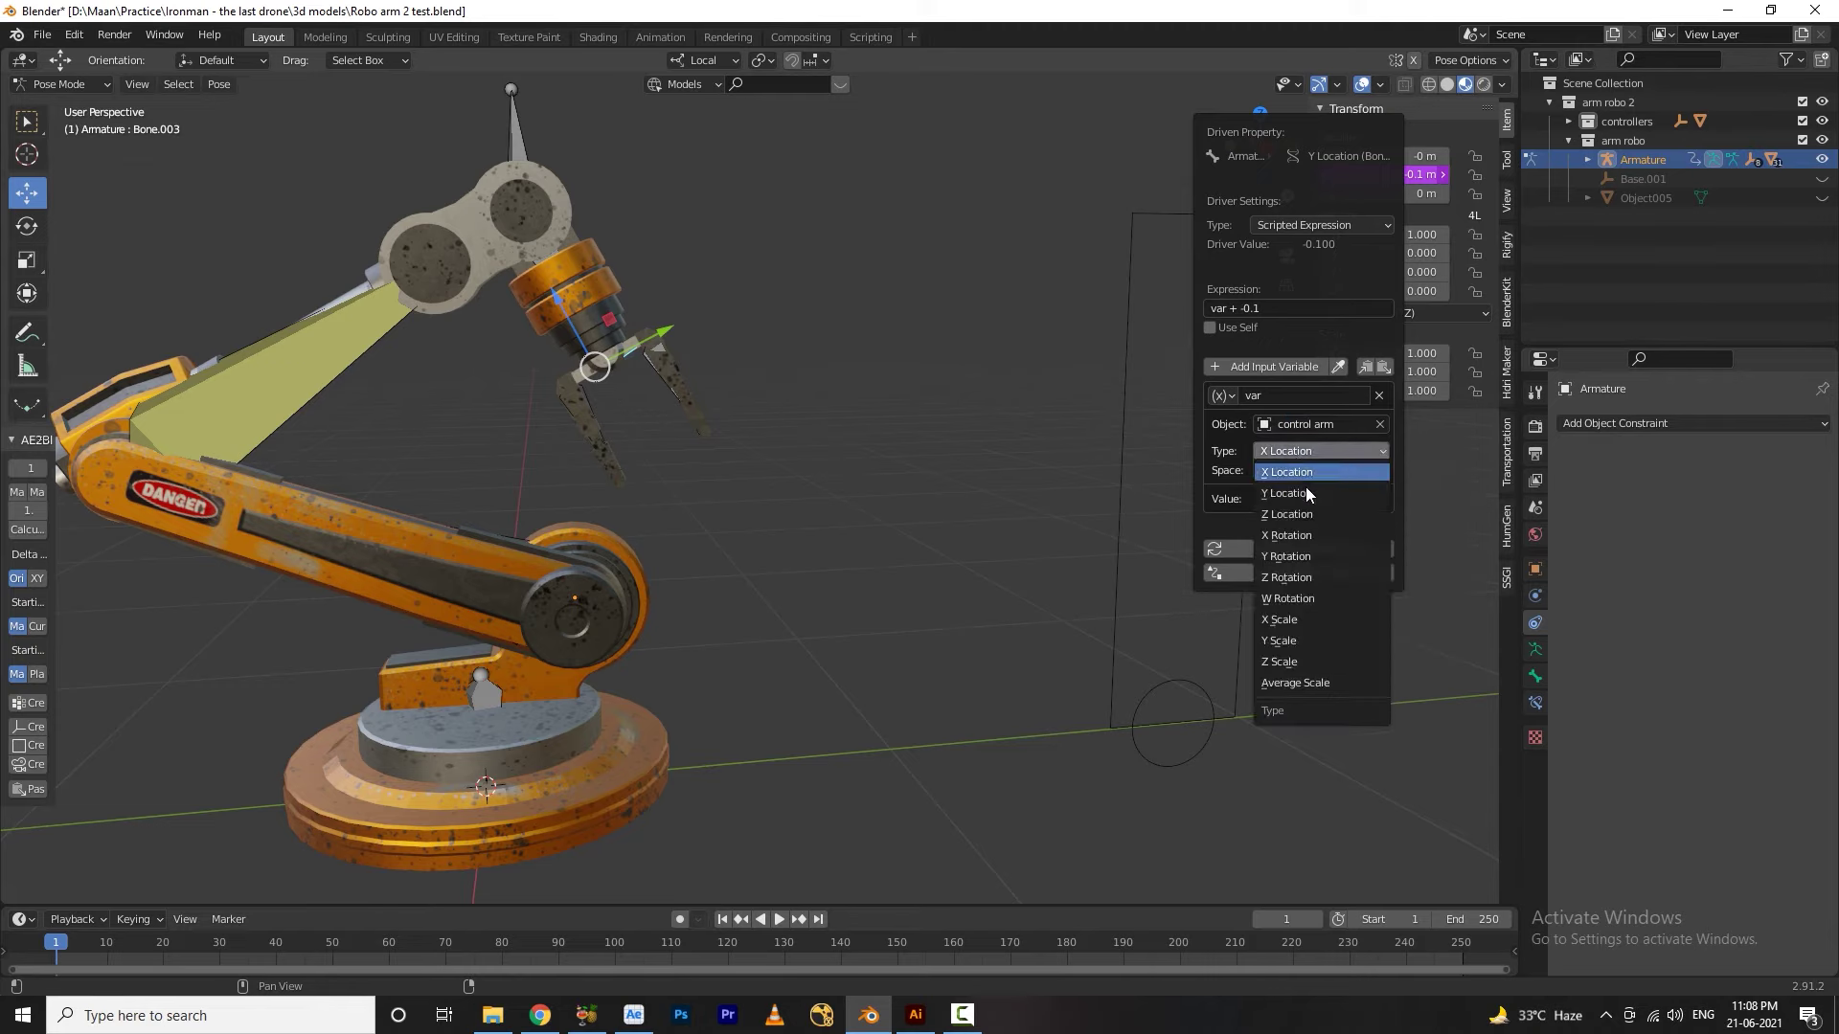
pyautogui.click(1293, 515)
pyautogui.click(1298, 471)
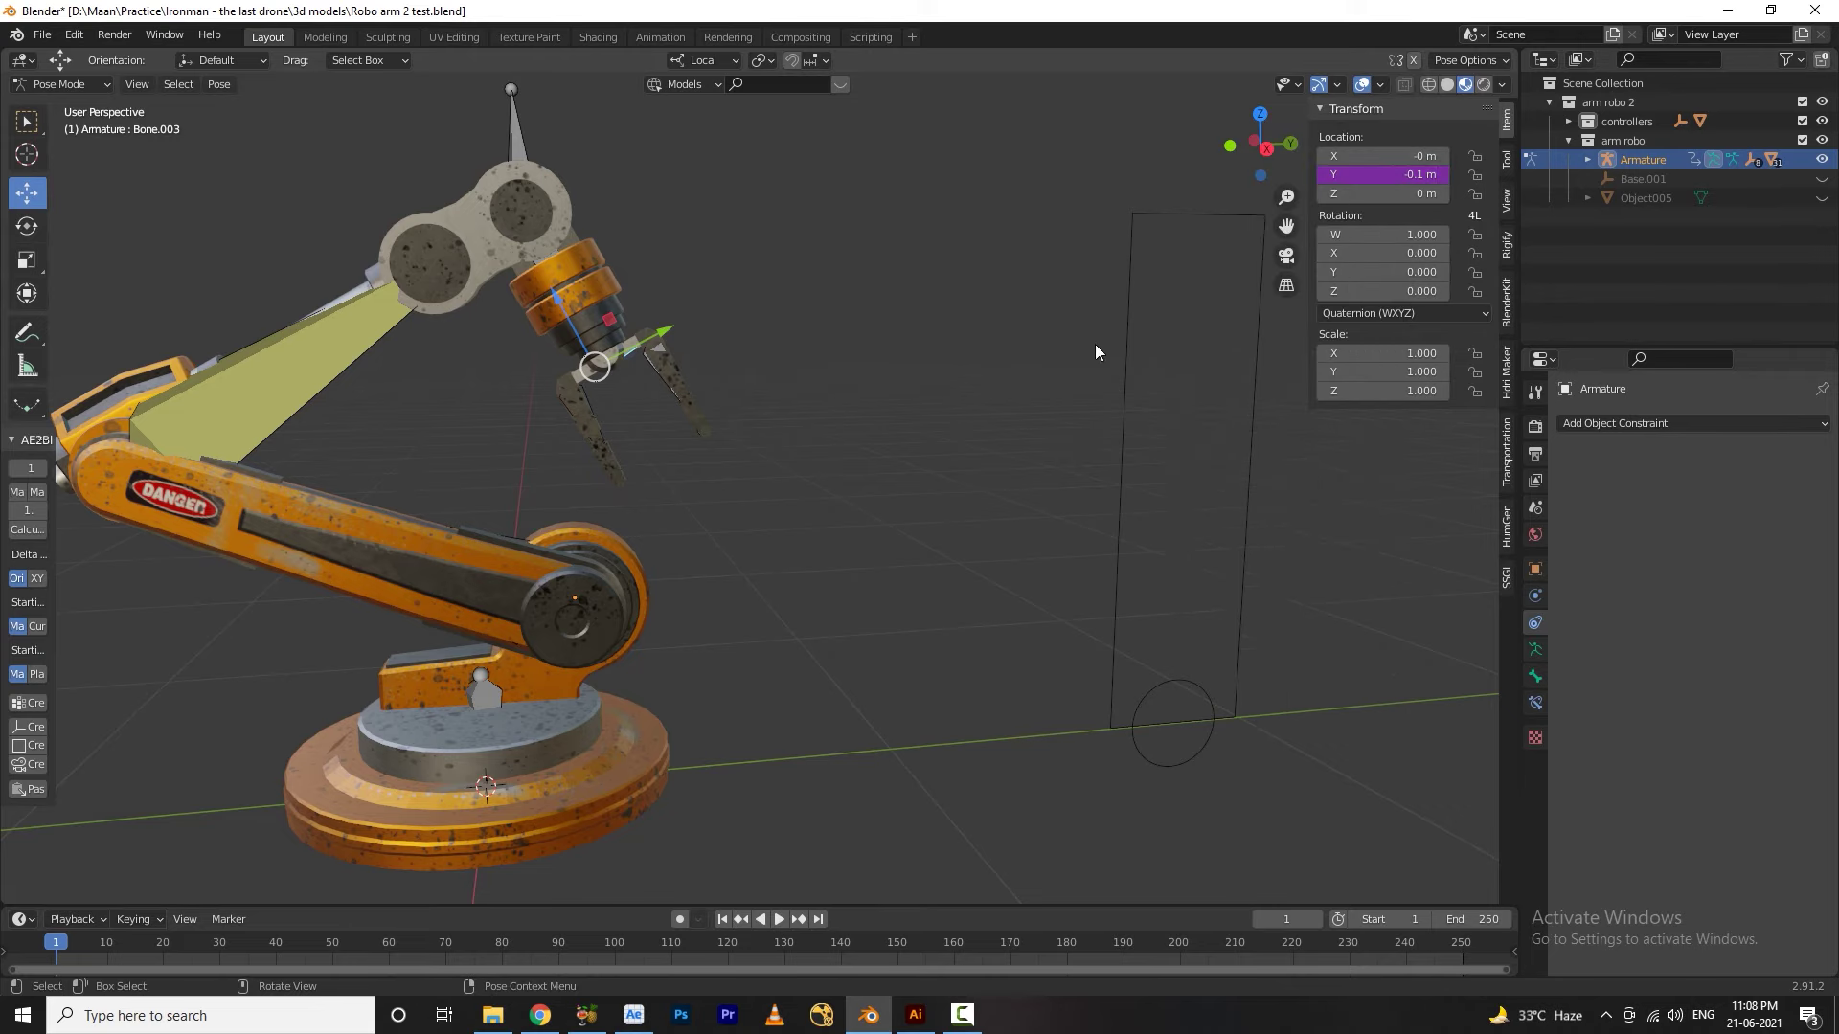
# Switch to Object Mode and move the control arm controller along Z to a new height
pyautogui.click(65, 85)
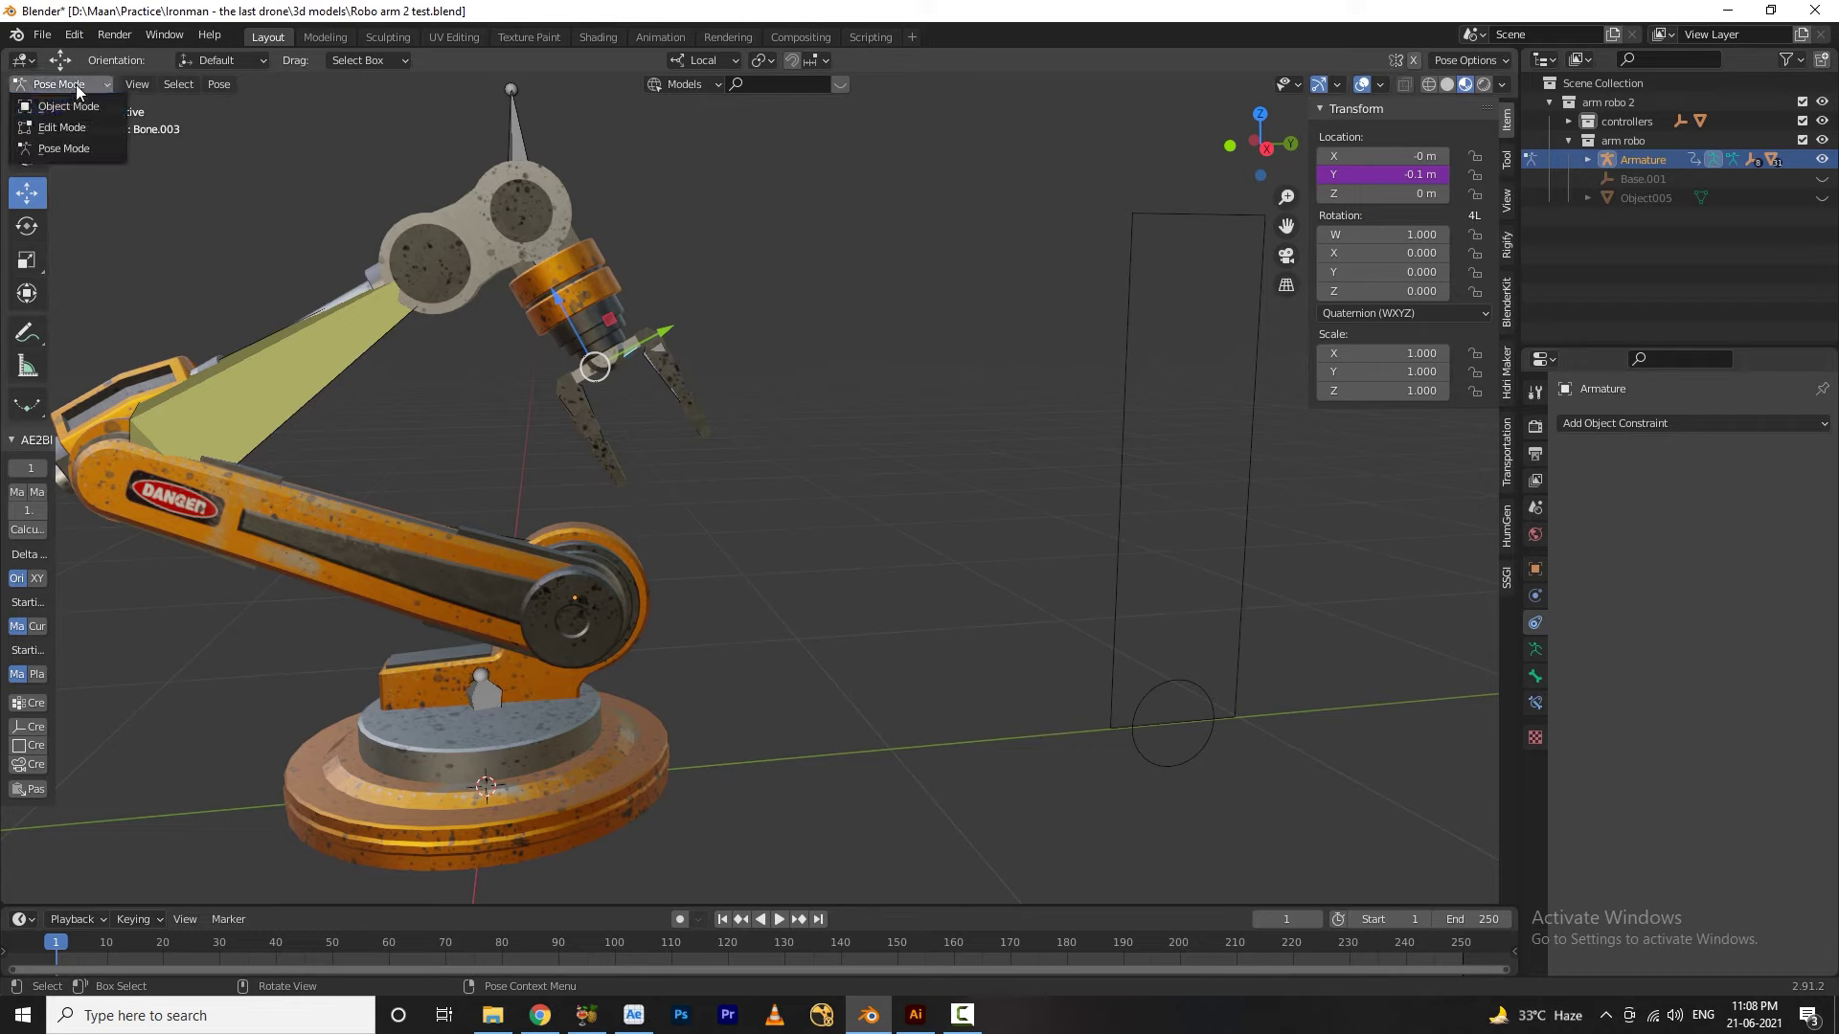
pyautogui.click(72, 103)
pyautogui.click(1182, 723)
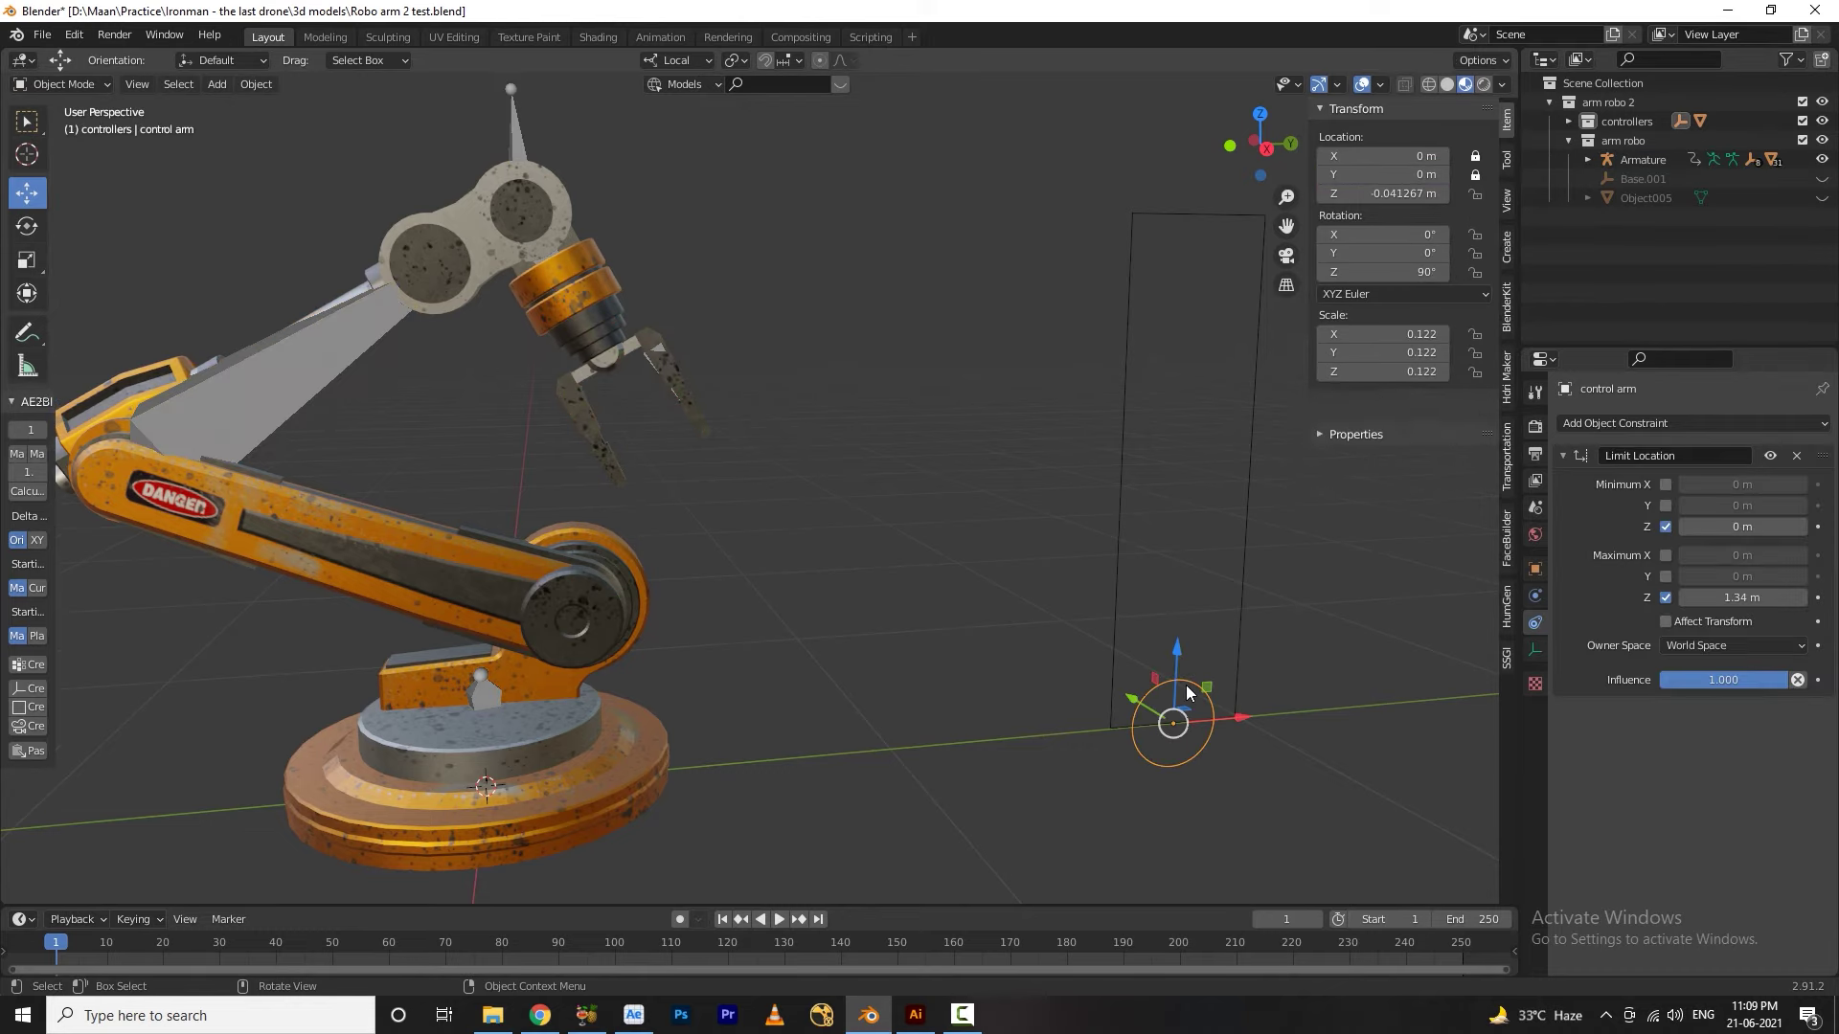
pyautogui.press('g')
pyautogui.press('z')
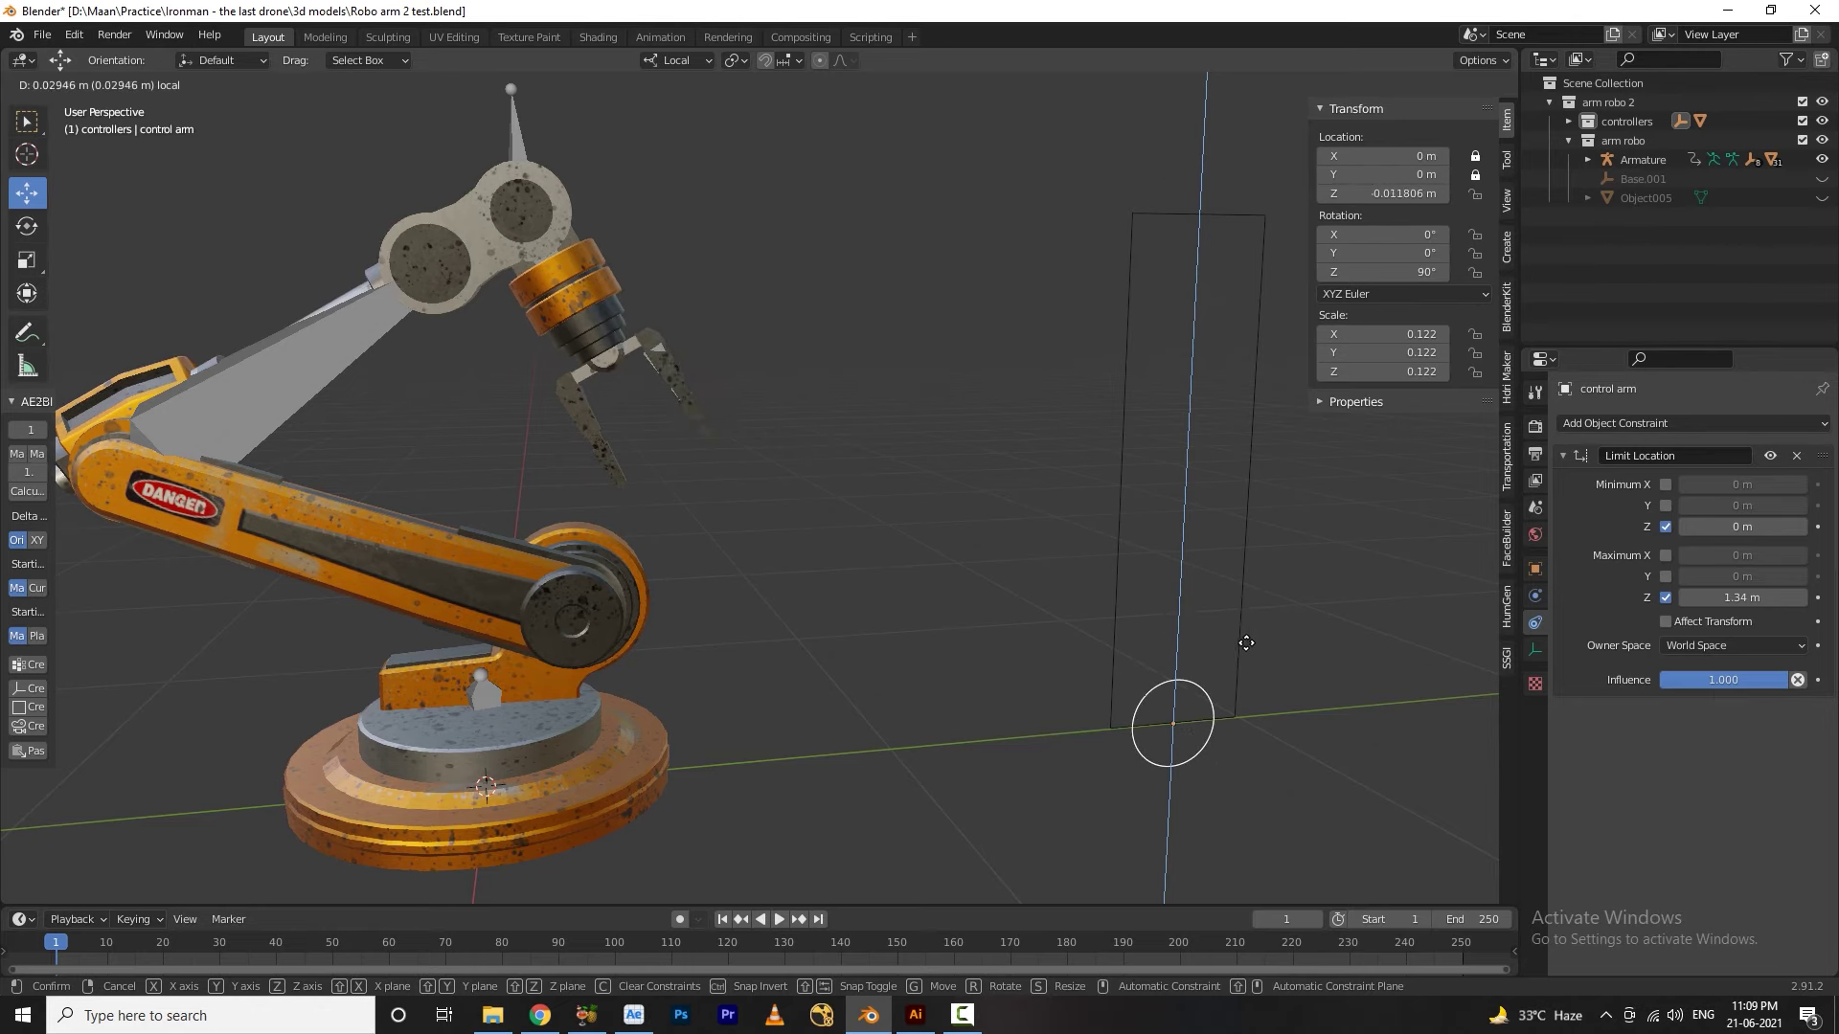
pyautogui.click(1246, 575)
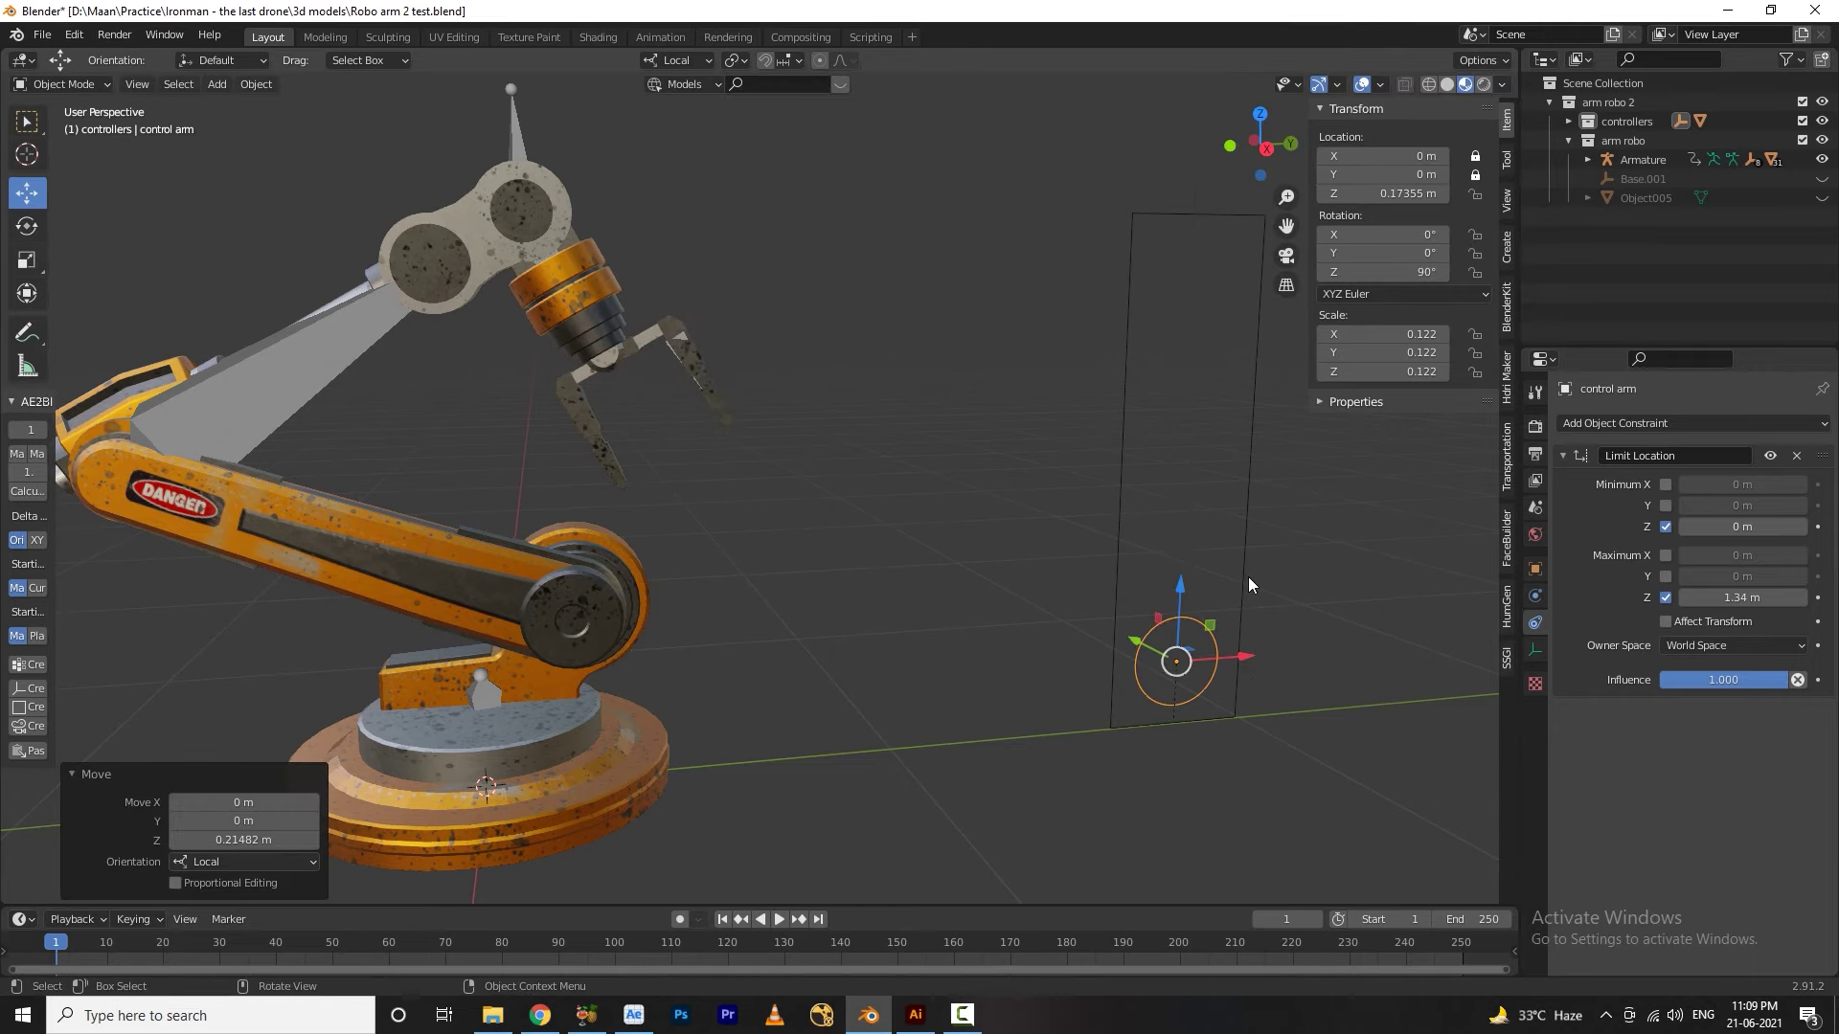
# Set the control arm's Limit Location maximum Z to 0.14 m
pyautogui.click(1688, 604)
pyautogui.click(1686, 604)
pyautogui.click(1687, 603)
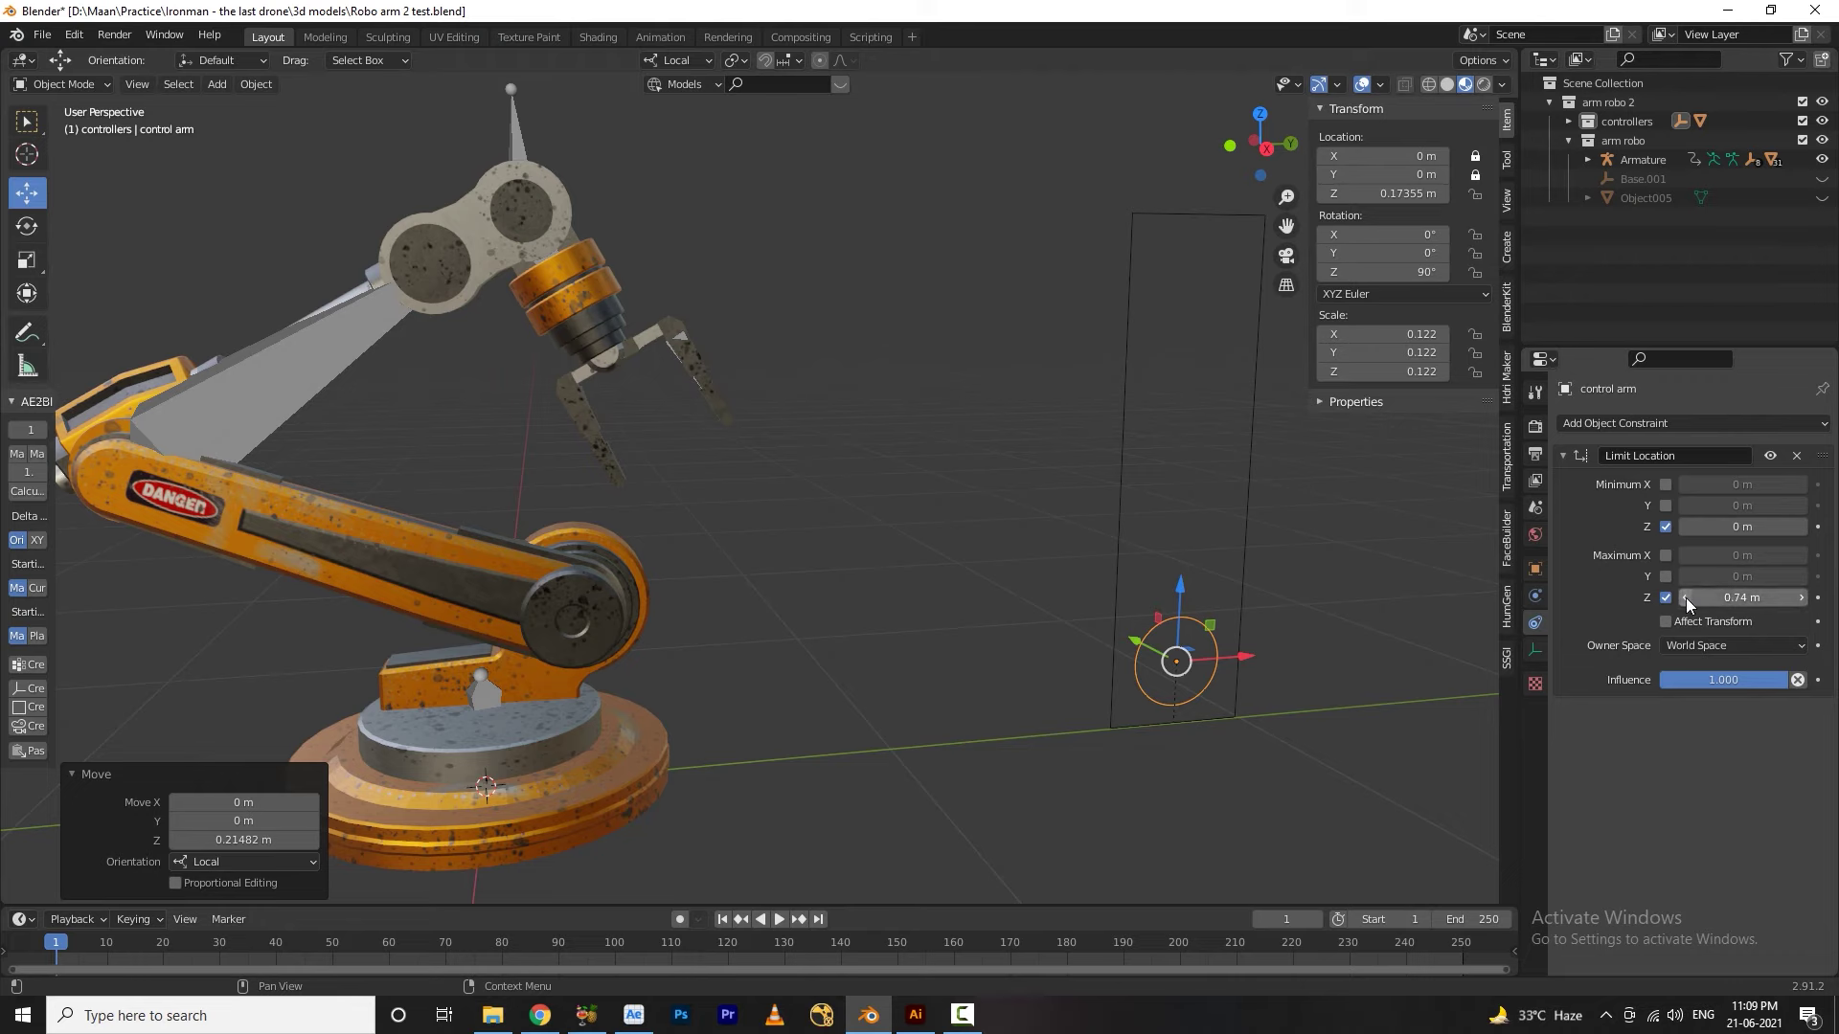
pyautogui.click(1687, 604)
pyautogui.click(1686, 604)
pyautogui.click(1686, 603)
pyautogui.click(1686, 603)
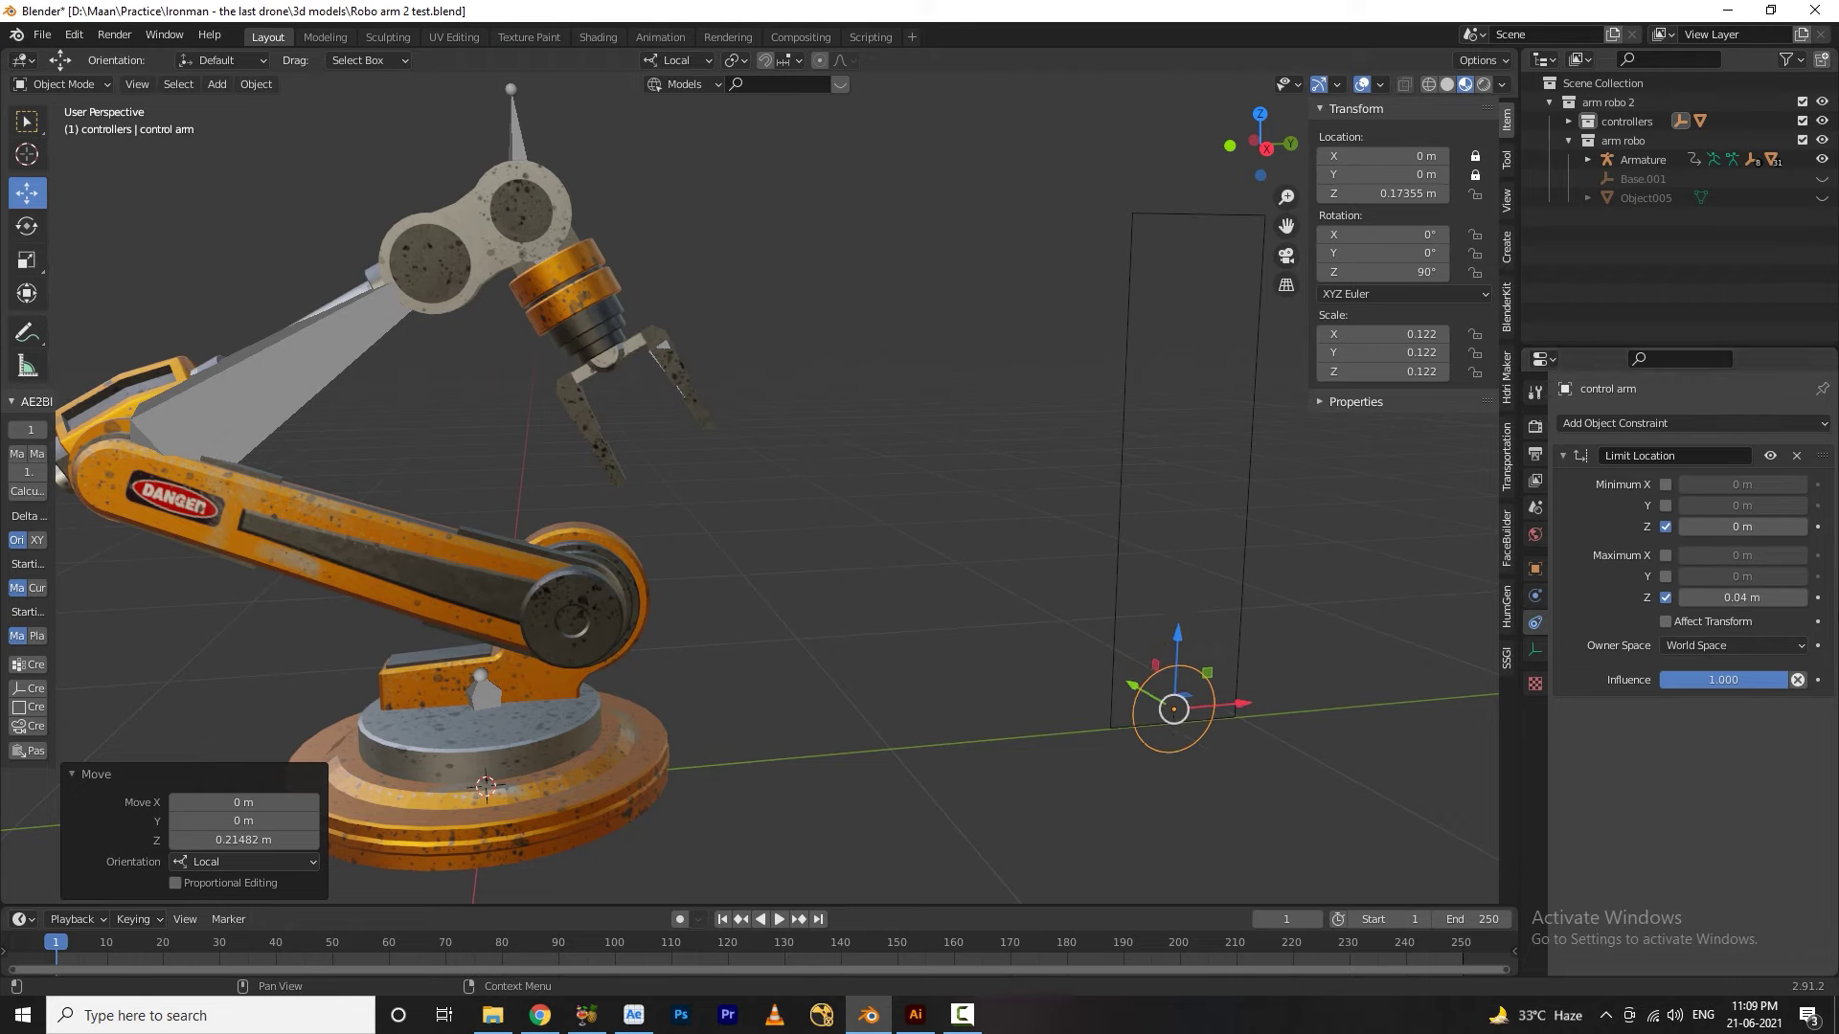
pyautogui.click(1800, 596)
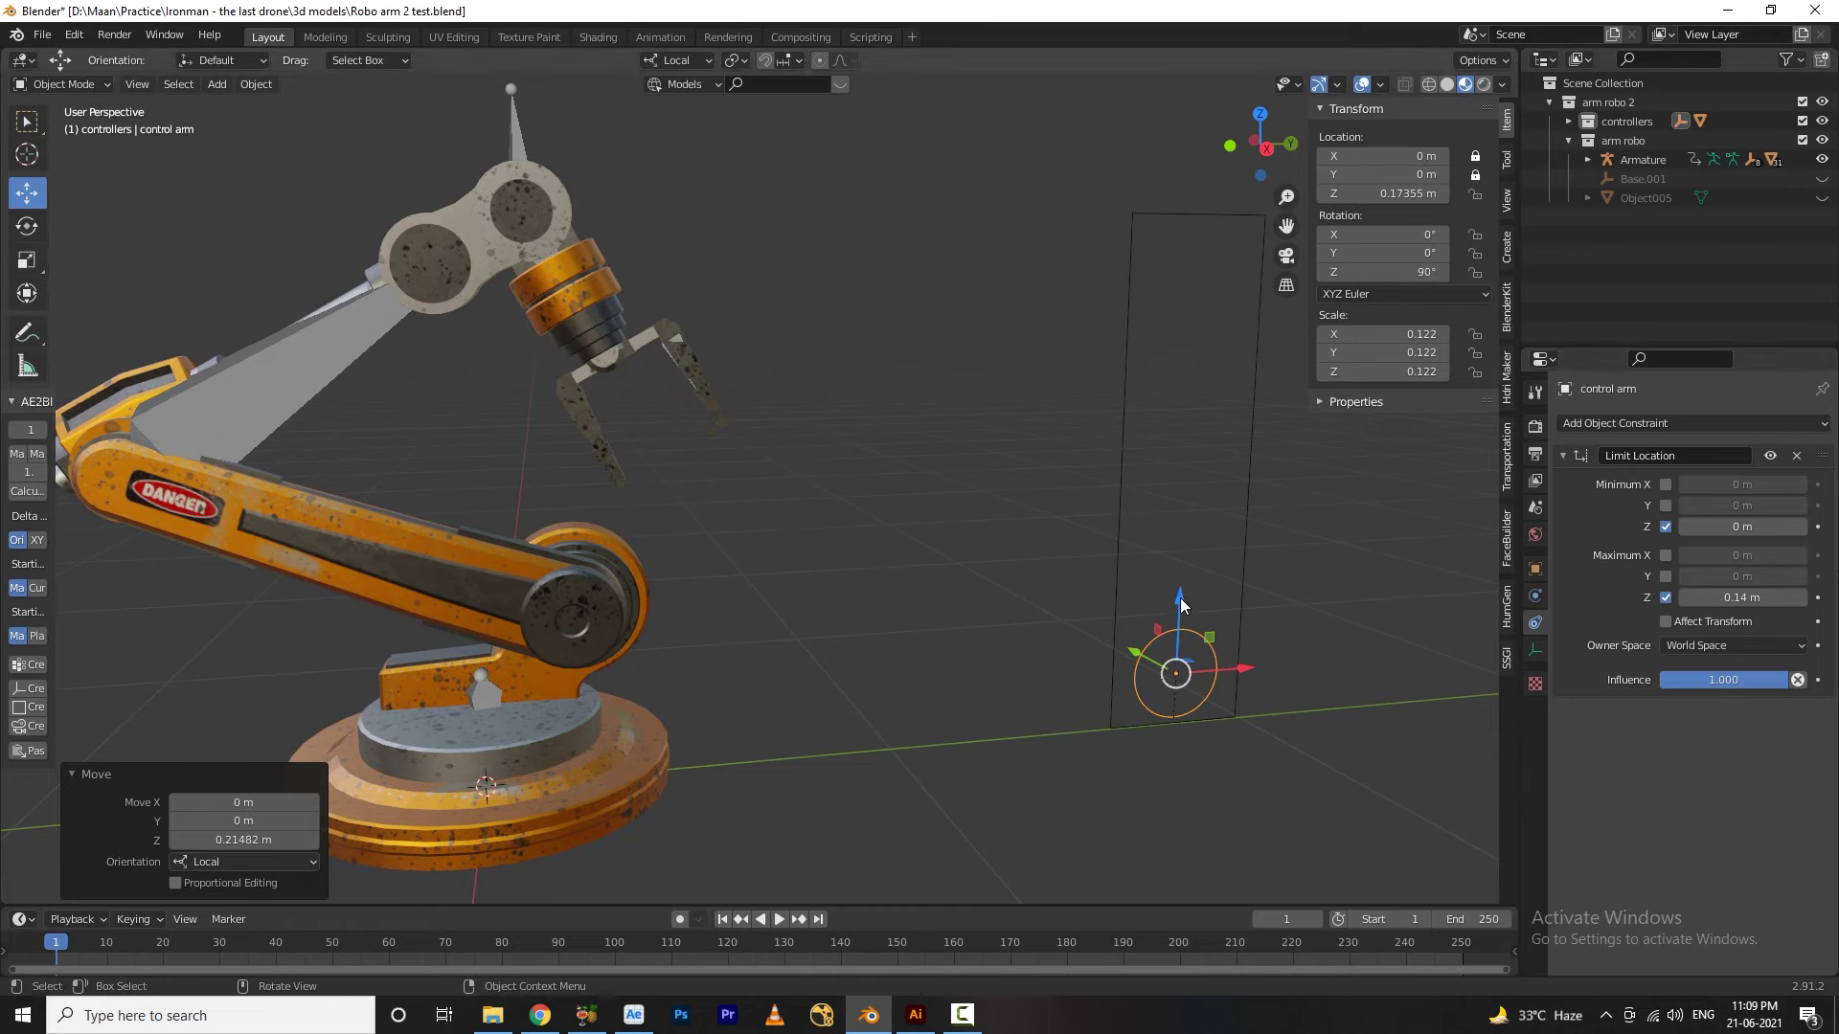
# Drag the controller down along Z to test the gripper, then deselect it
pyautogui.moveTo(1180, 605); pyautogui.dragTo(1216, 645)
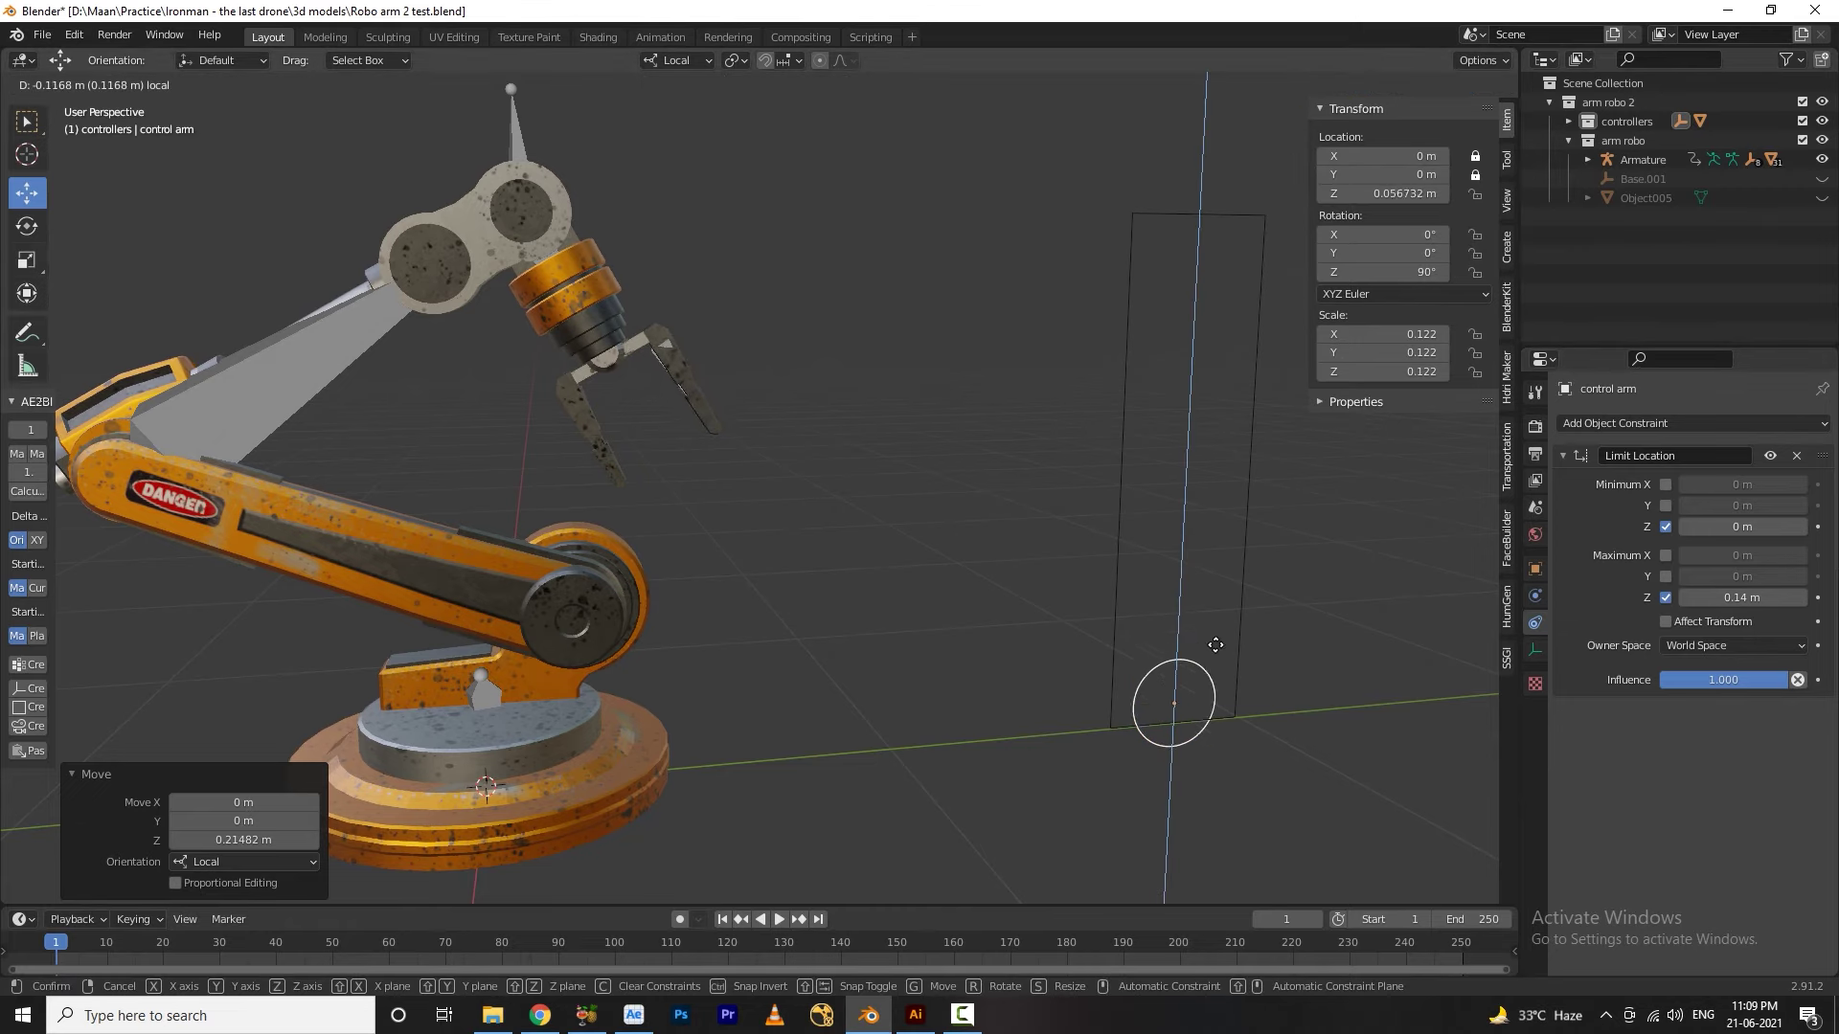
pyautogui.moveTo(1216, 644); pyautogui.dragTo(1221, 726)
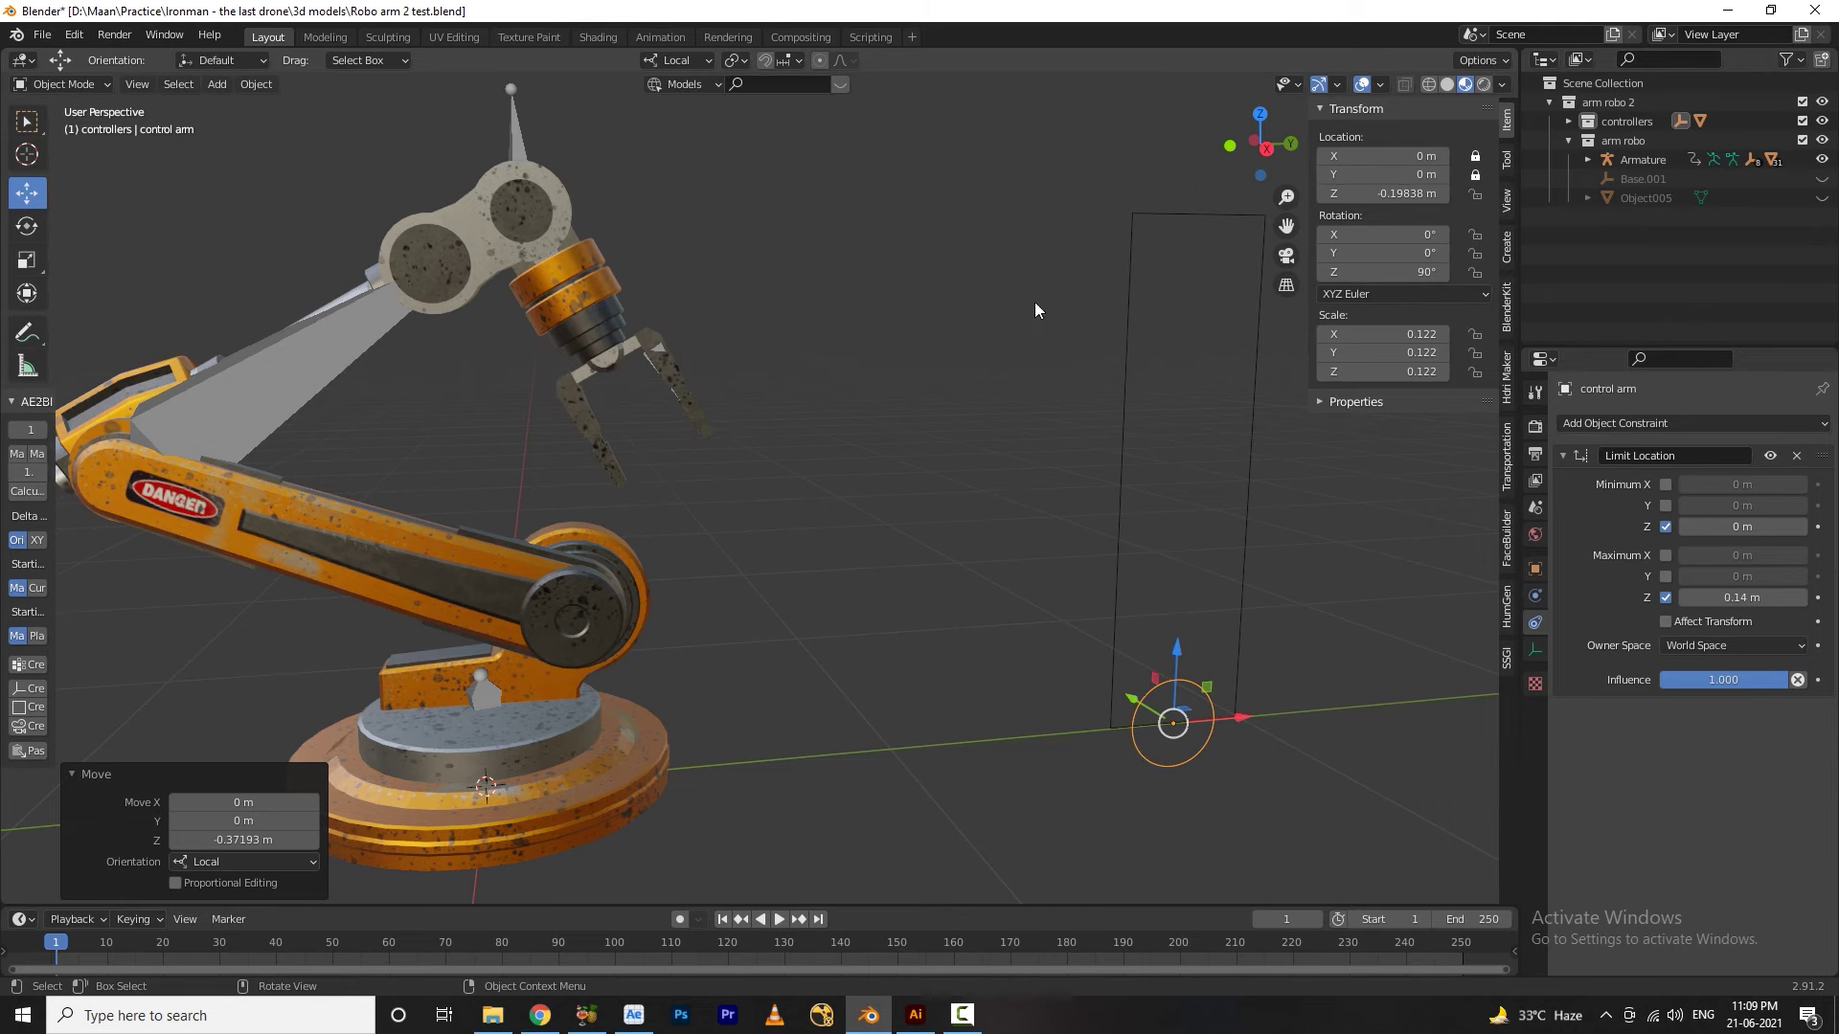
pyautogui.click(862, 299)
# Select the robot arm's armature object
pyautogui.click(515, 130)
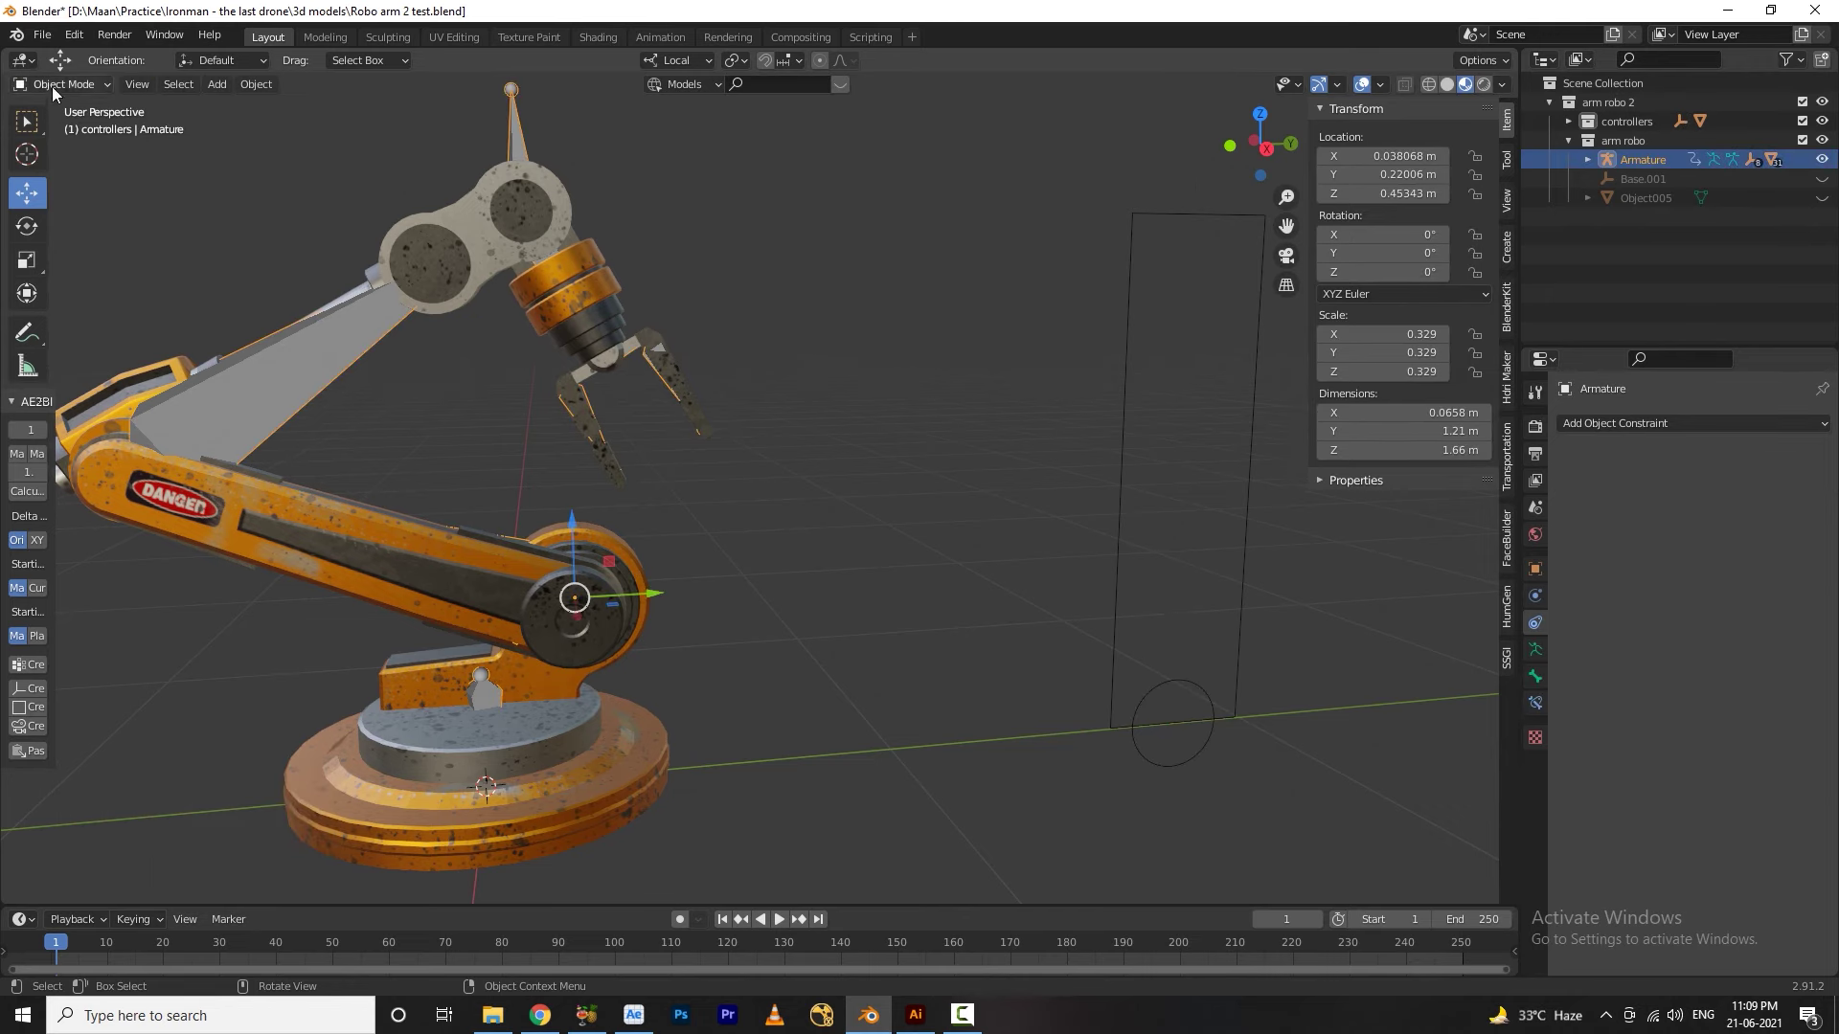